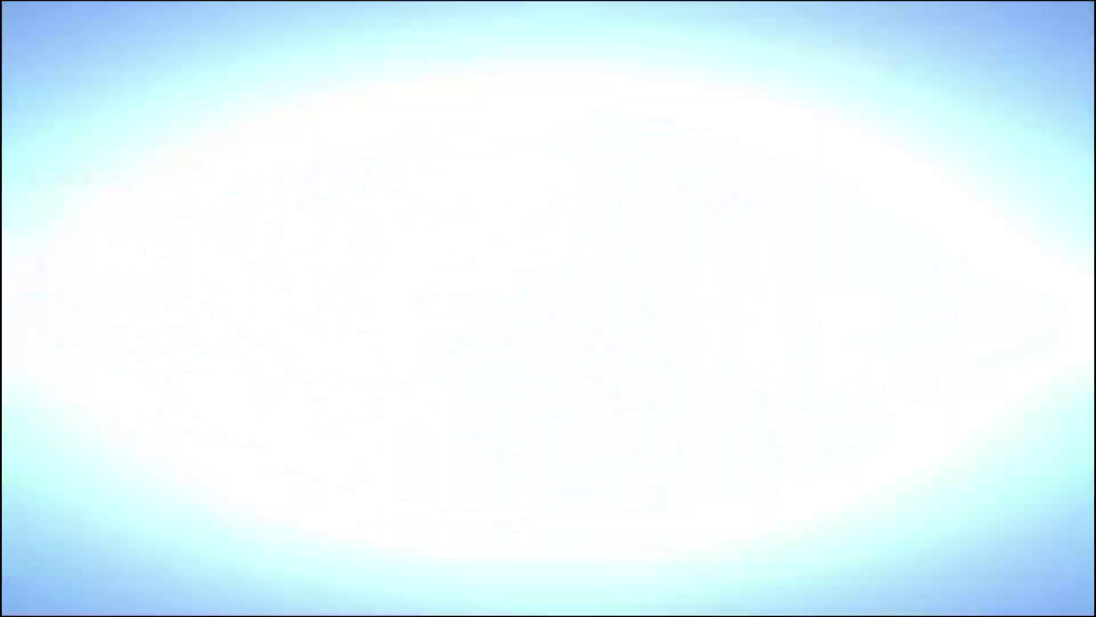
- Scroll the Google Images results for 'تريكو مقلم' striped knit sweaters
scroll(766, 341, "down", 3)
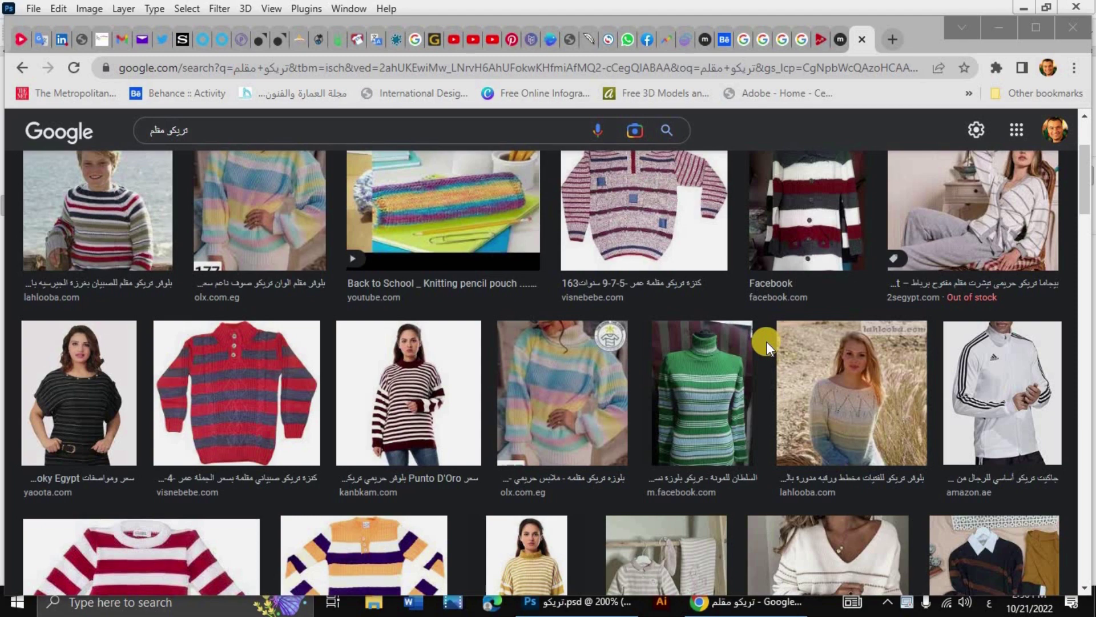
- Scroll up and down through the striped sweater image results
scroll(753, 314, "up", 3)
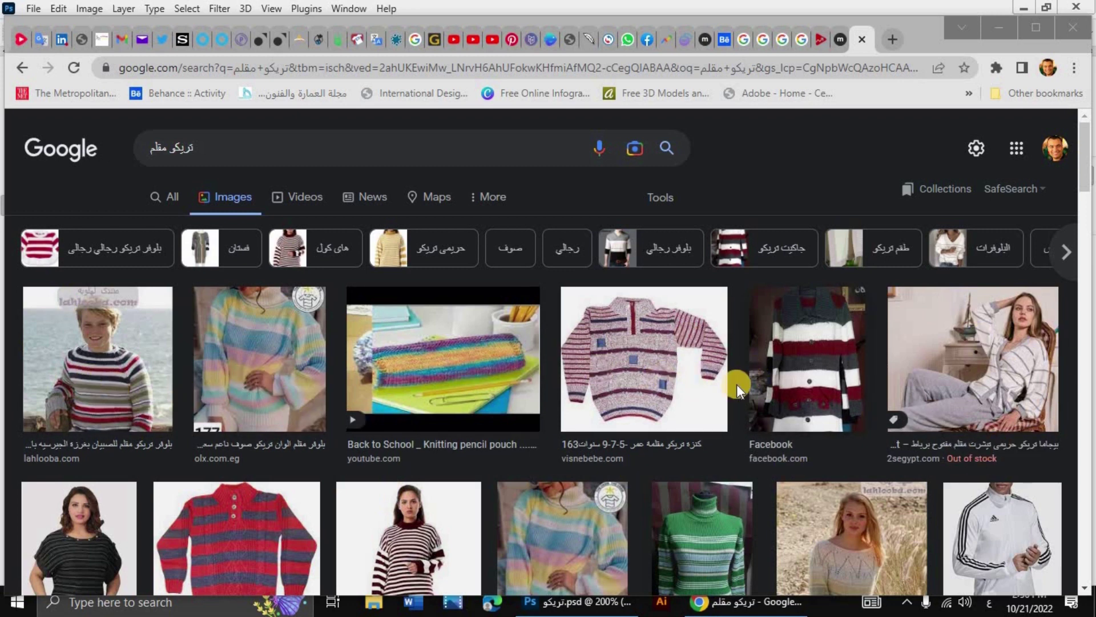
scroll(740, 380, "down", 1)
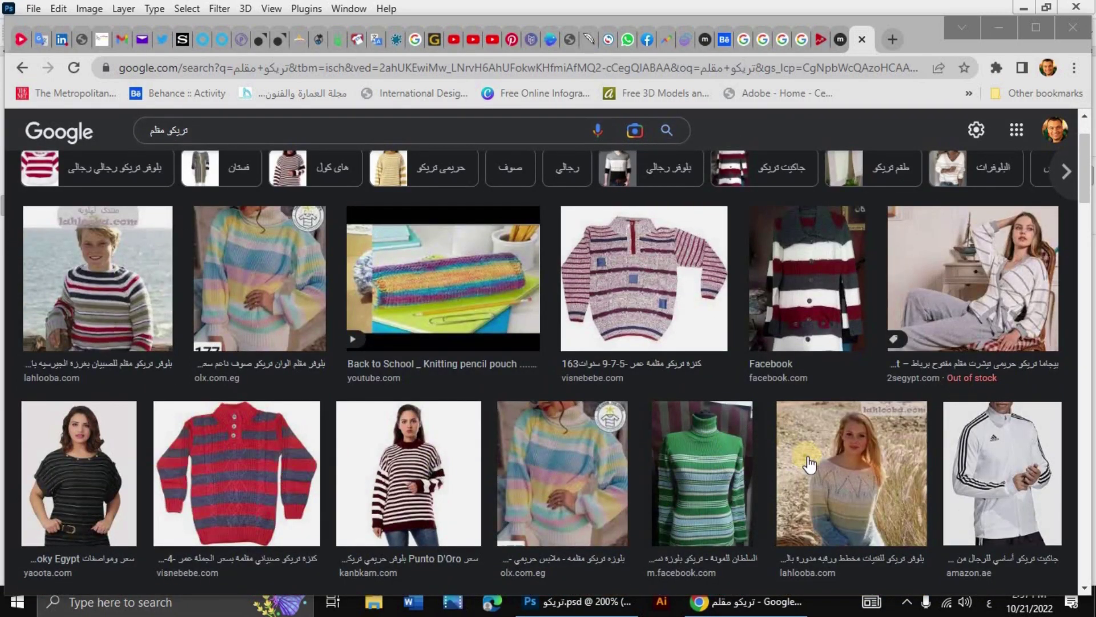
scroll(762, 462, "down", 3)
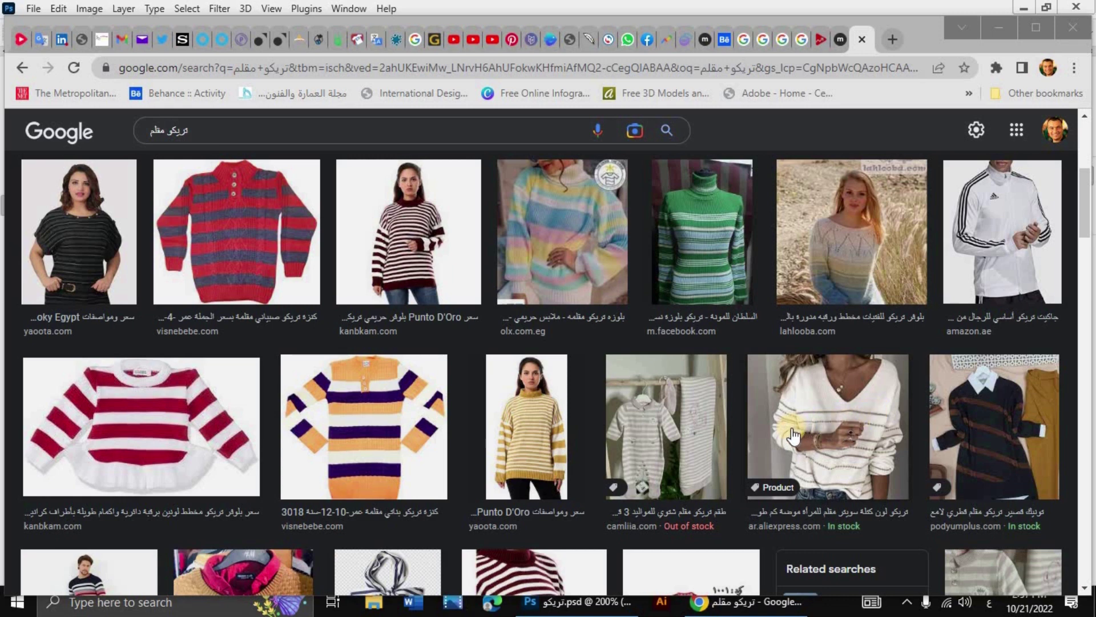
scroll(233, 348, "down", 3)
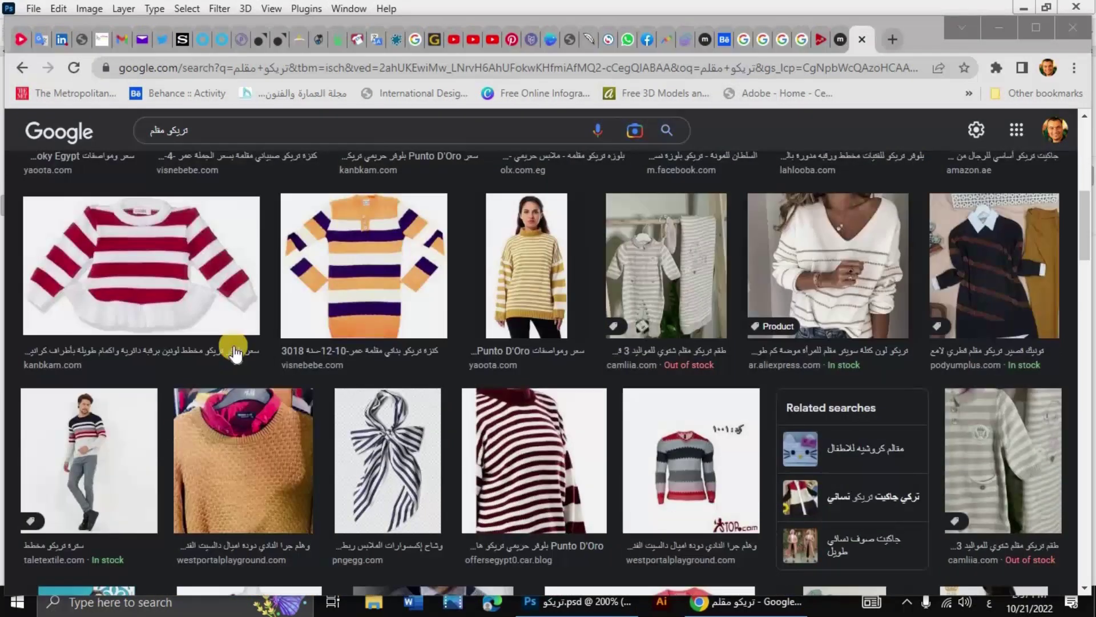
- View the orange-and-purple sweater preview and its store page, then return to Photoshop
left_click(396, 289)
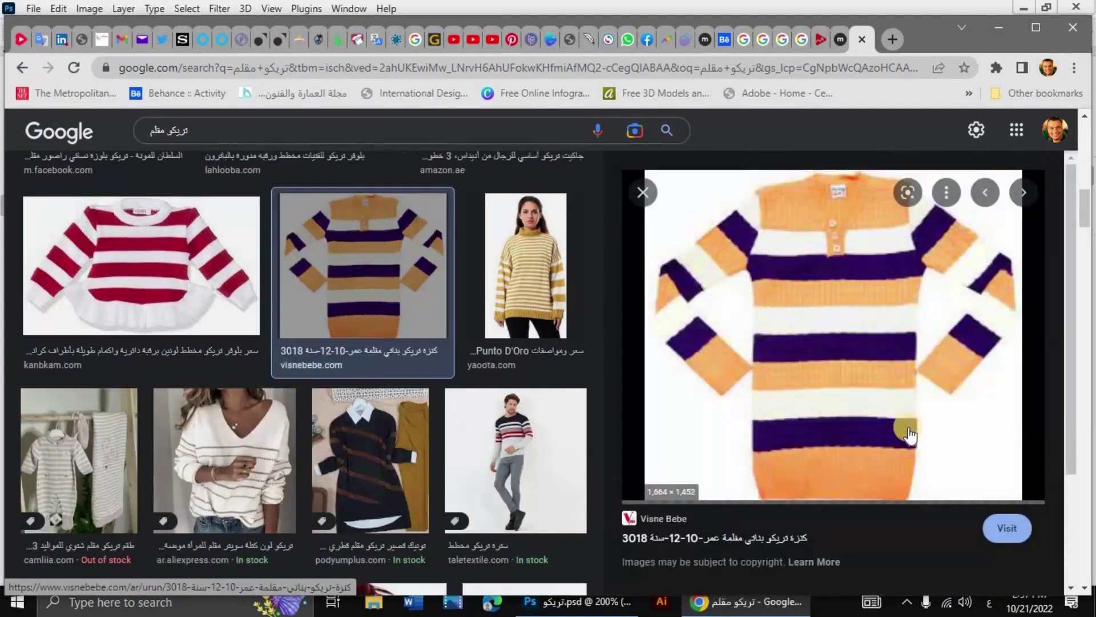
left_click(893, 372)
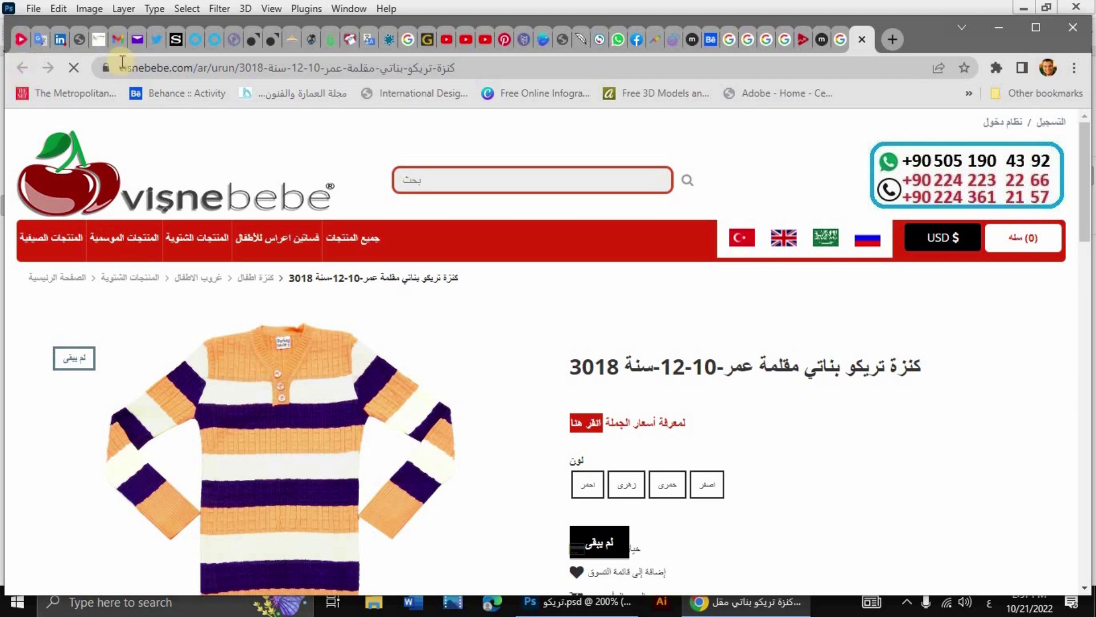
left_click(862, 40)
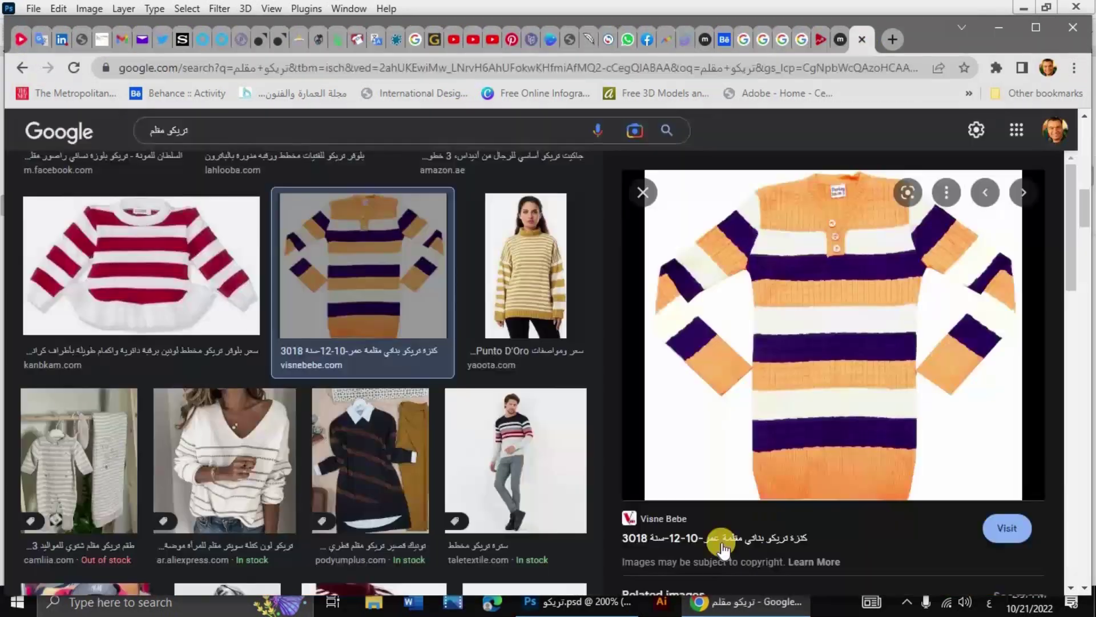
left_click(643, 192)
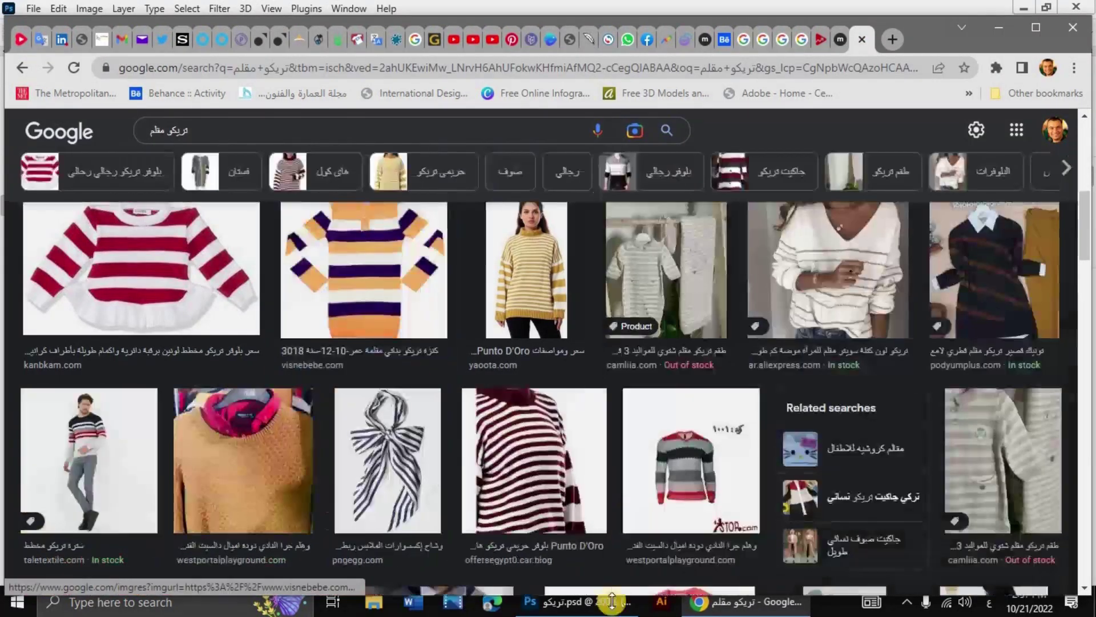
left_click(554, 601)
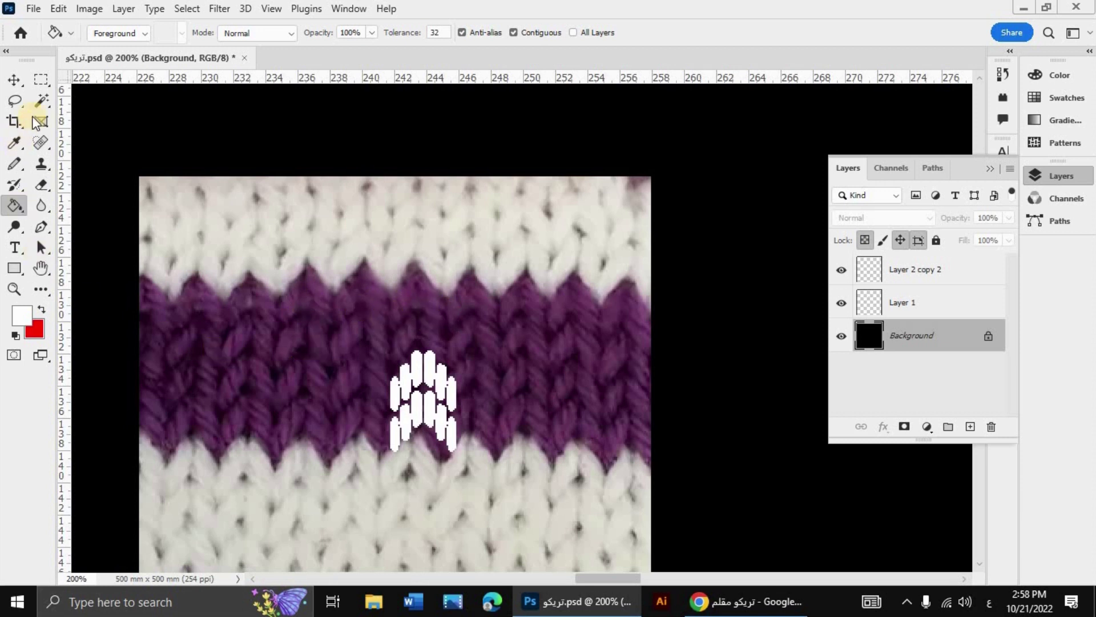
- Switch to the Pencil tool and zoom the canvas to 400%
left_click(14, 169)
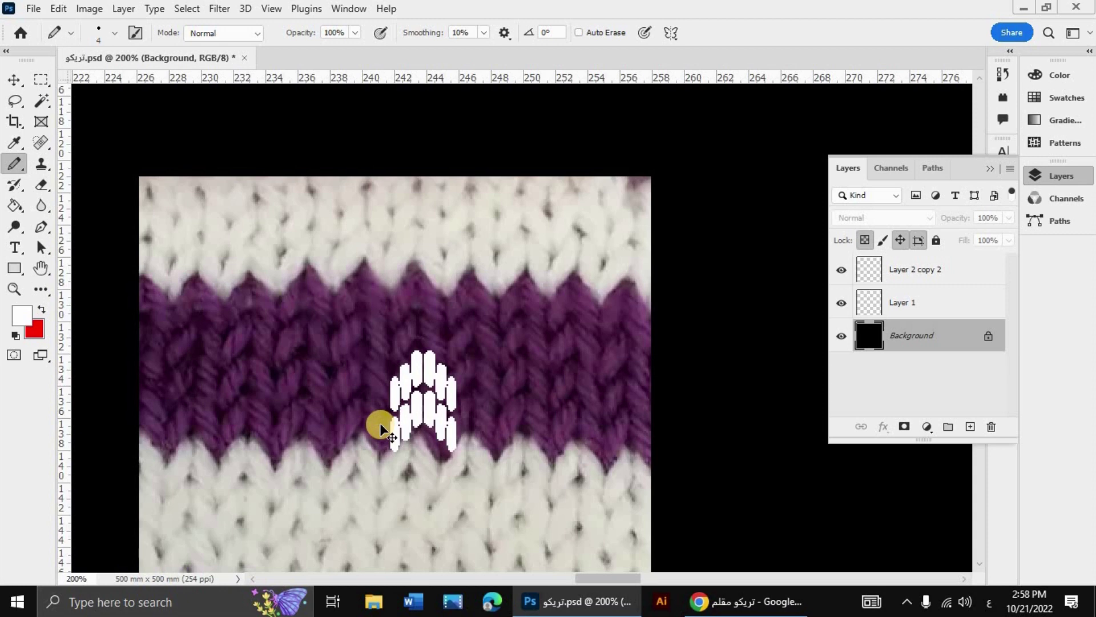
scroll(382, 427, "up", 1)
scroll(382, 427, "up", 1)
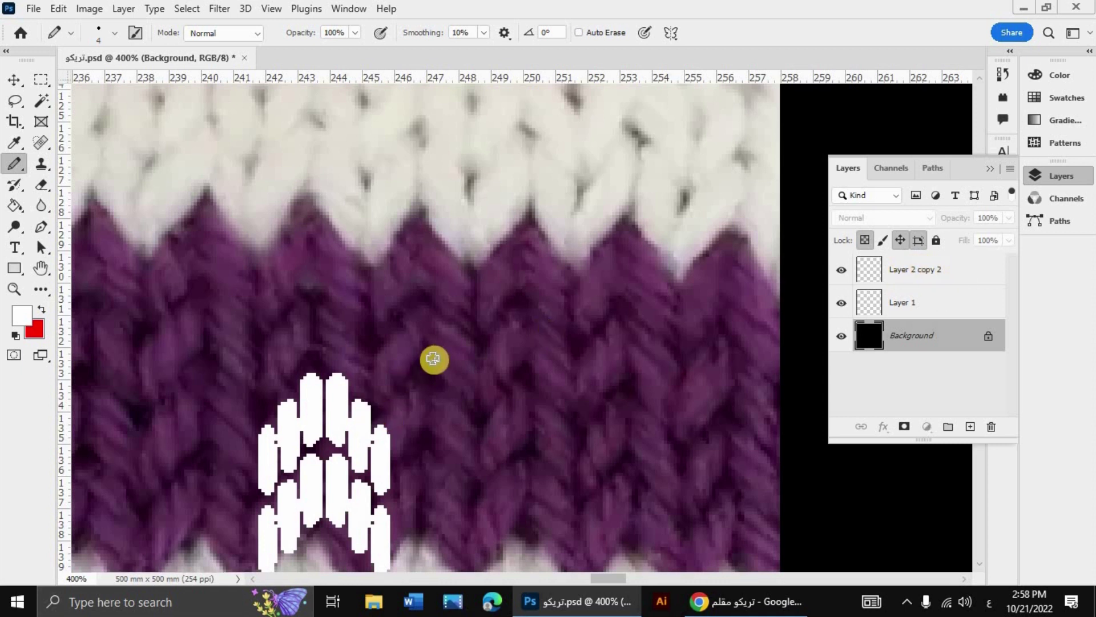
- Try and undo a stroke on Layer 2 copy 2, hide Layer 1, then draw a short white stroke
key("alt+period")
mouse_move(481, 379)
left_mouse_down()
mouse_move(428, 354)
mouse_move(479, 398)
left_mouse_up()
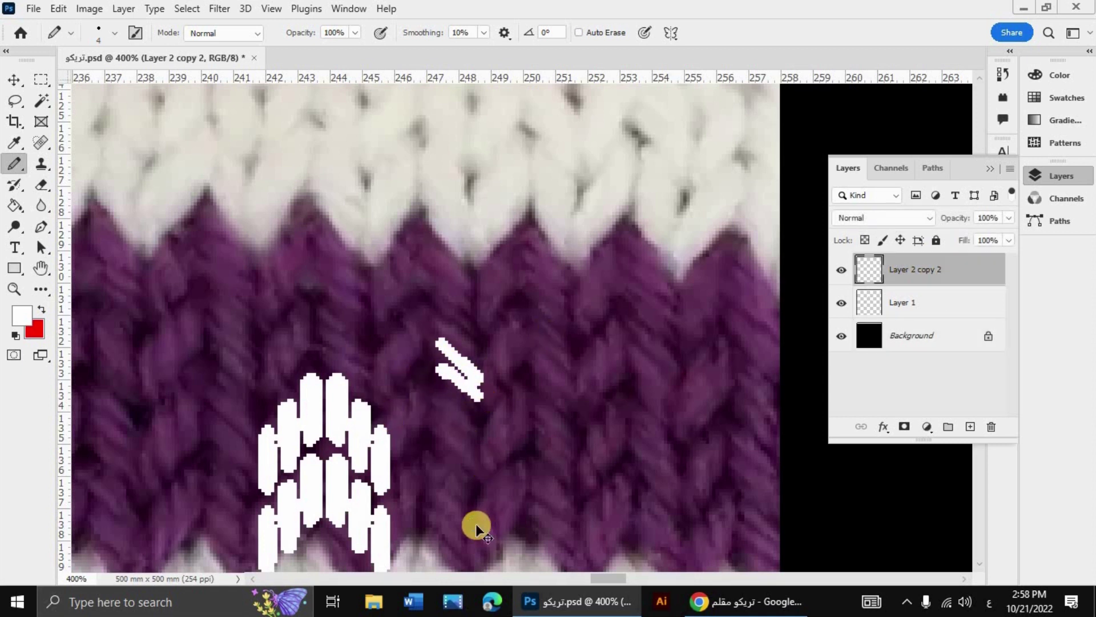
key("ctrl+z")
key("ctrl+z")
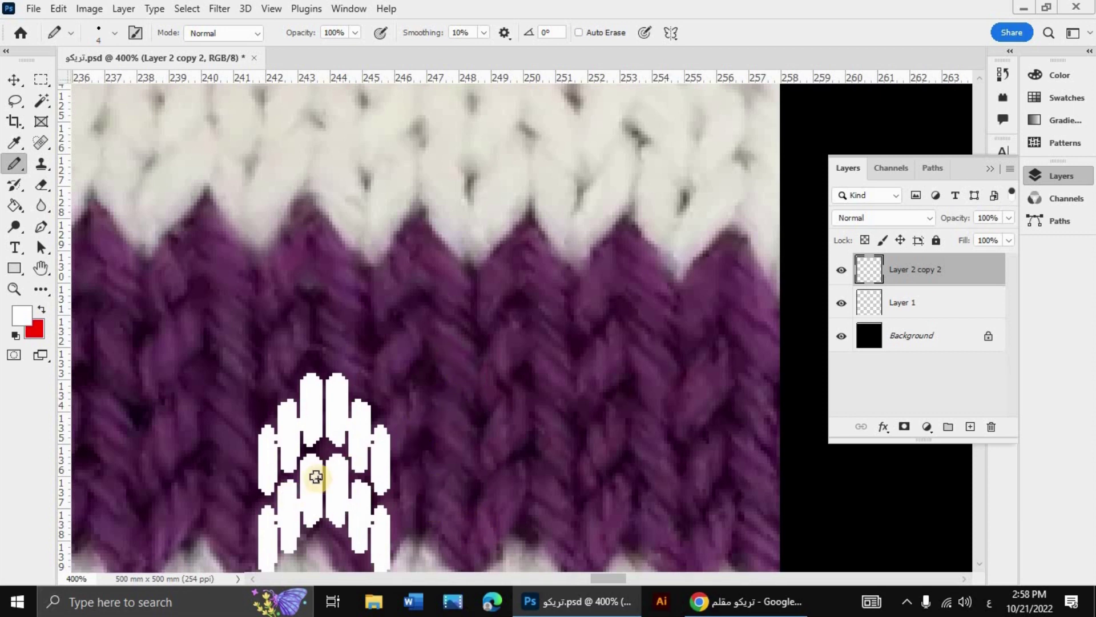
scroll(371, 291, "down", 3)
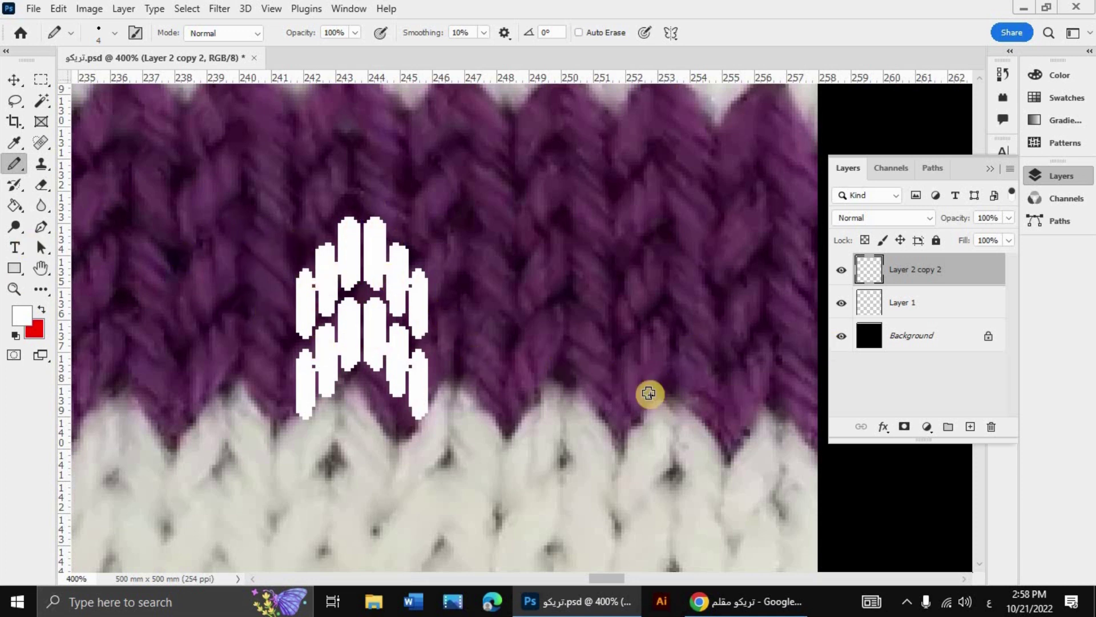
left_click(842, 302)
left_click_drag(472, 189, 509, 216)
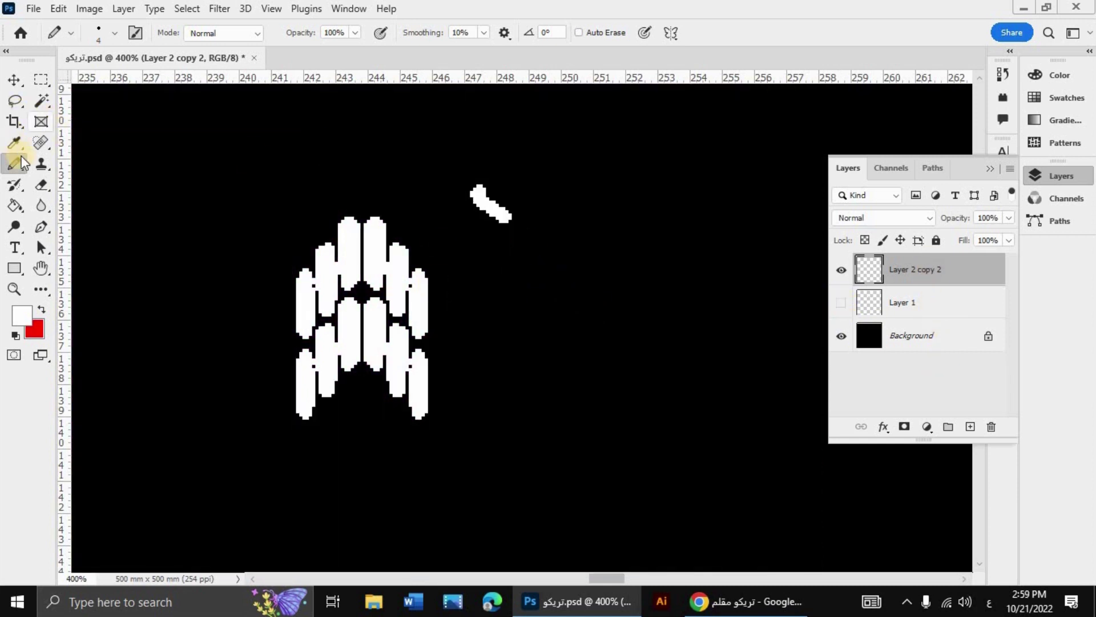
- Undo the stray white stroke, toggling the knit photo on and off to compare
left_click(38, 188)
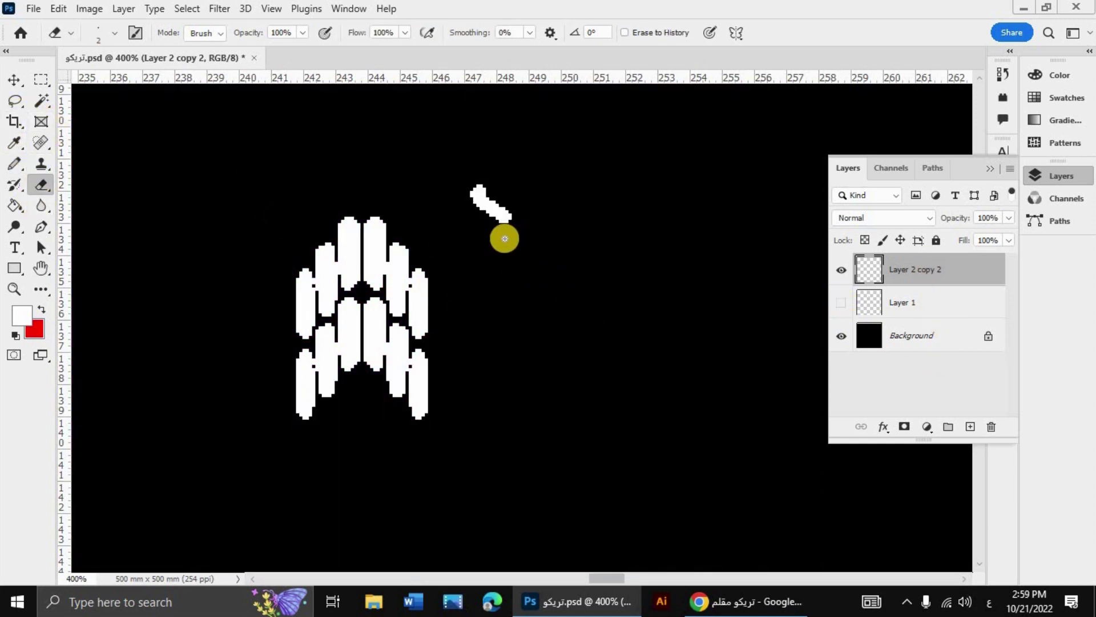
key("ctrl+z")
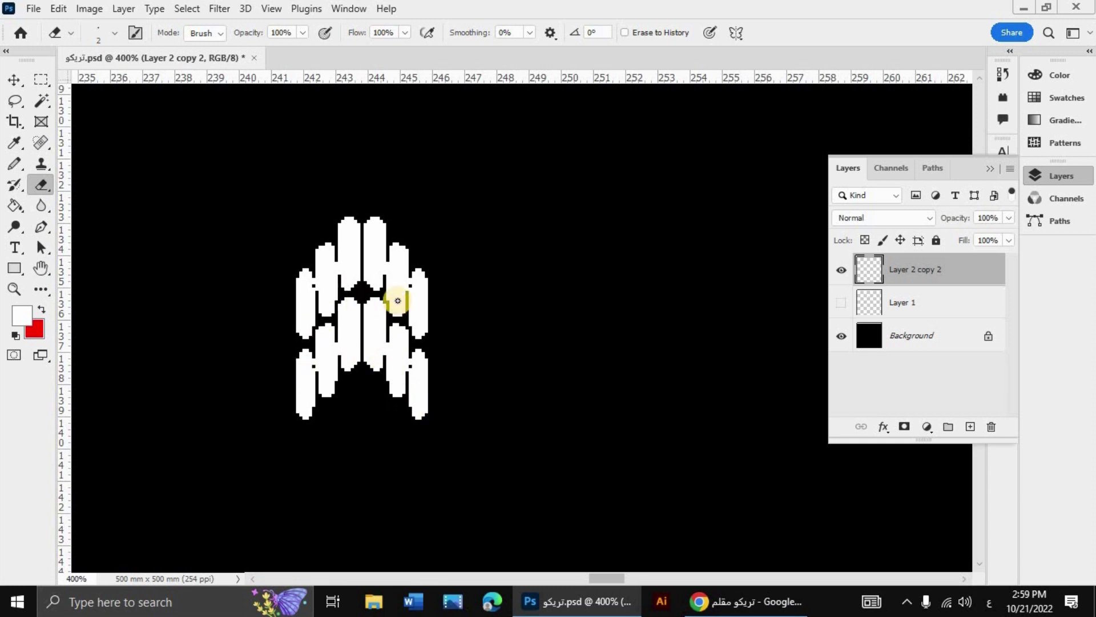
left_click(838, 305)
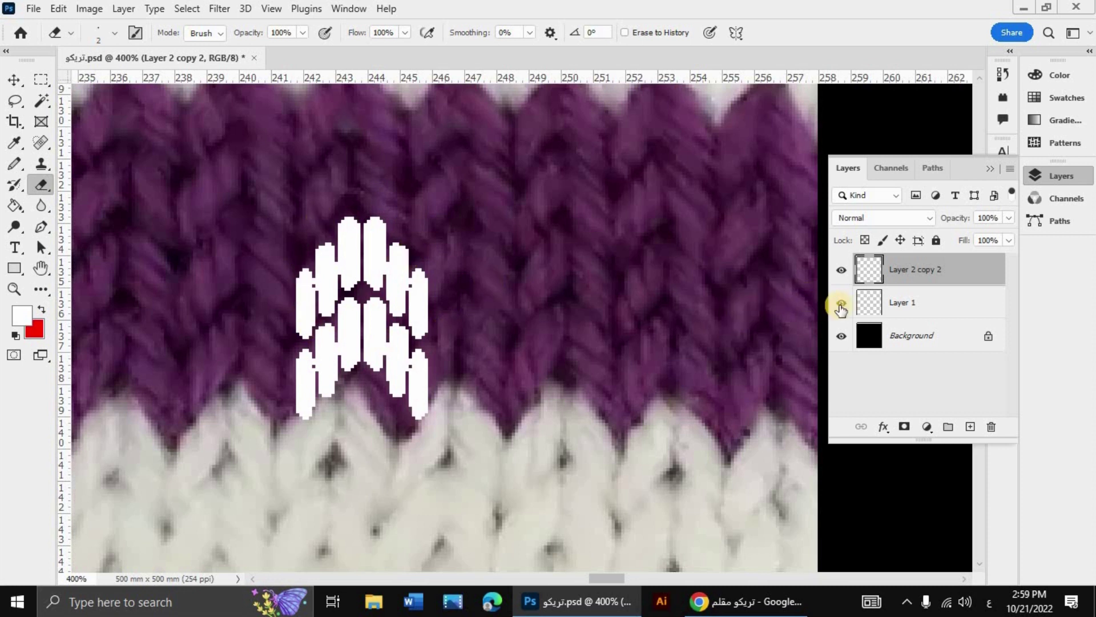
key("ctrl+z")
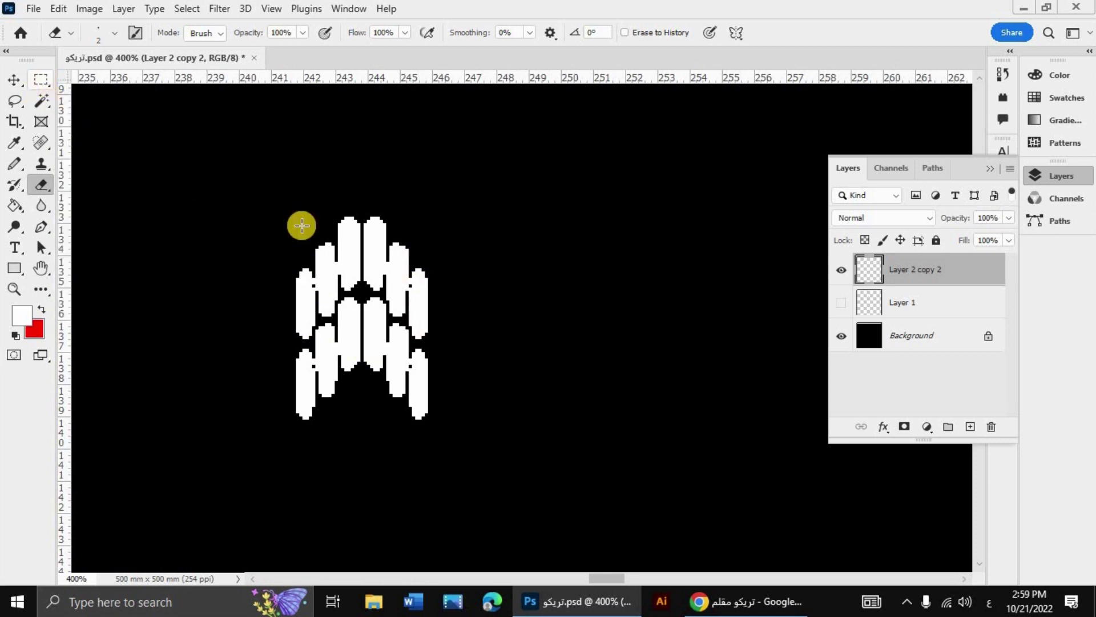
left_click(40, 80)
left_click(112, 82)
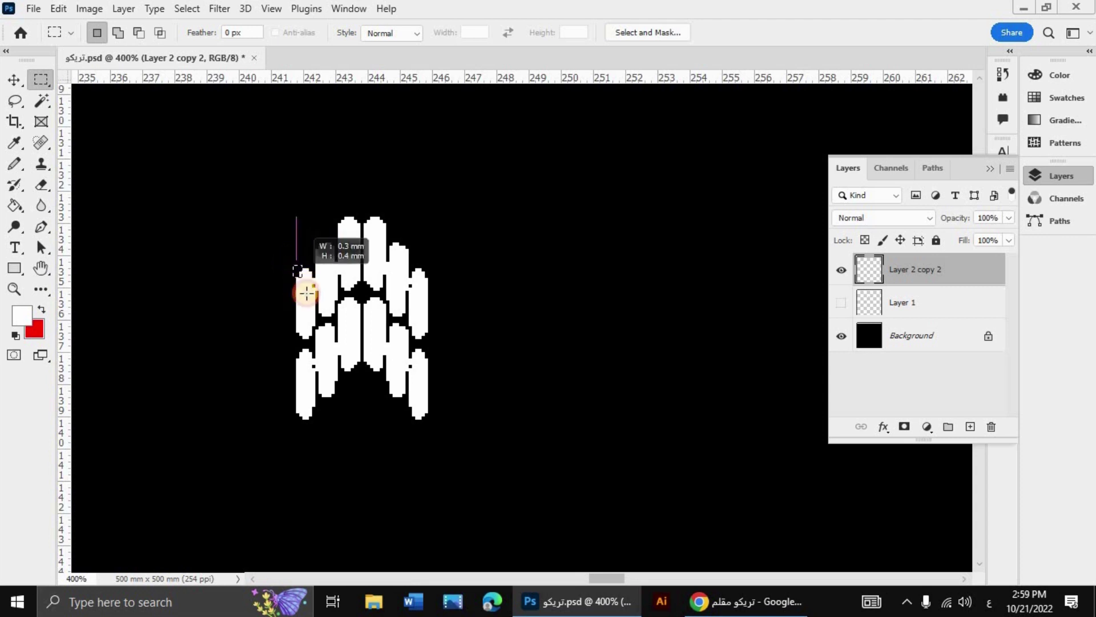
- Delete unwanted strands, leaving three slanted white strands, and extend the right strand with the Pencil
left_click_drag(295, 266, 428, 350)
left_click(485, 354)
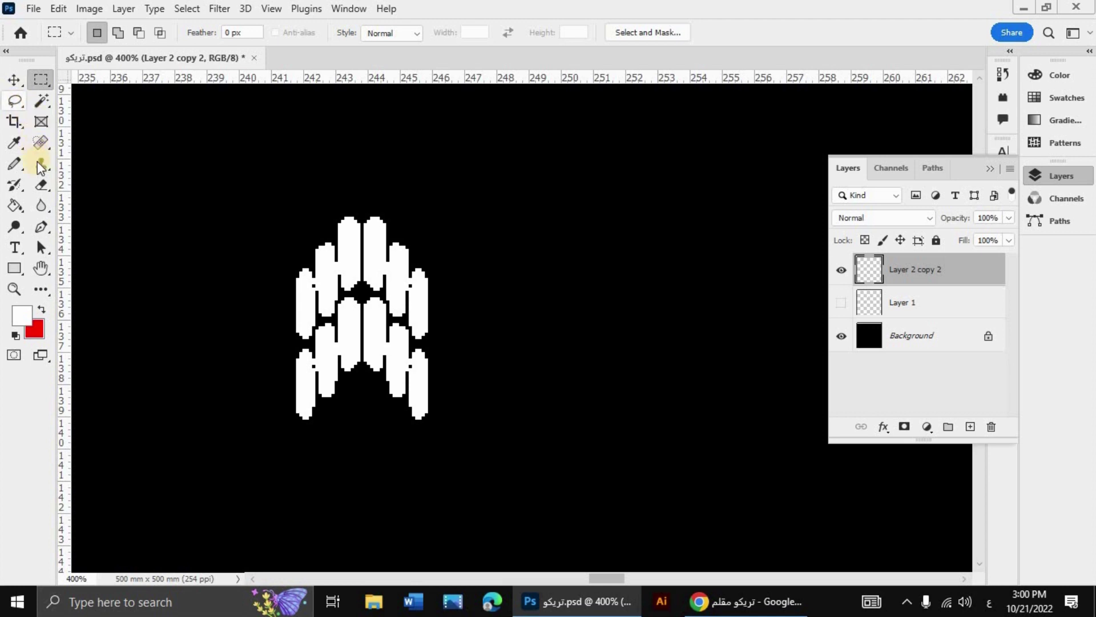
left_click(41, 184)
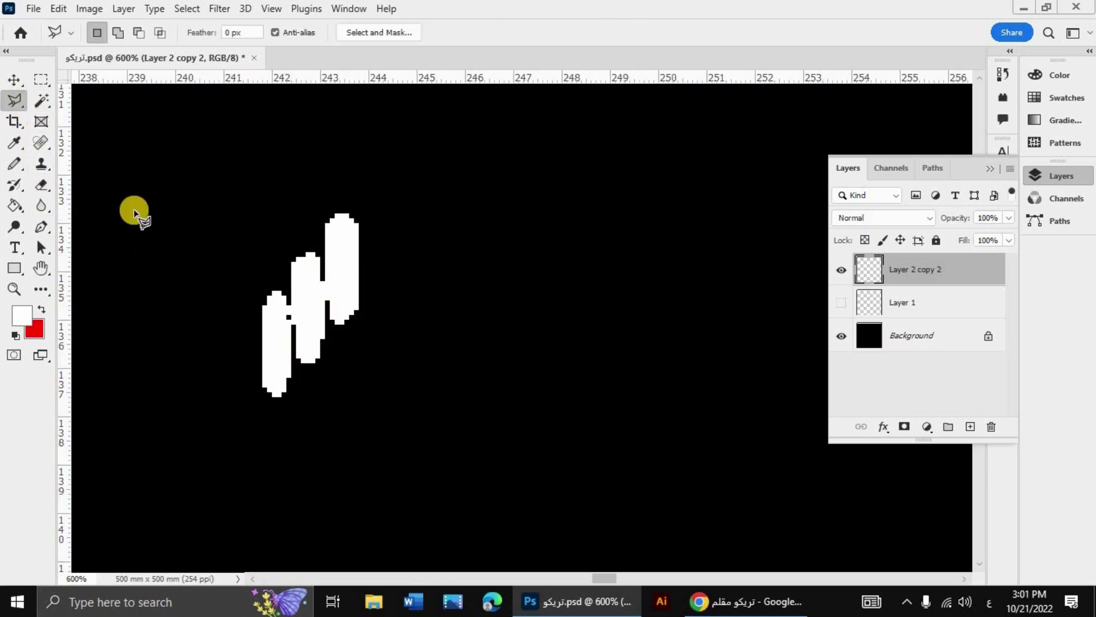
left_click(15, 171)
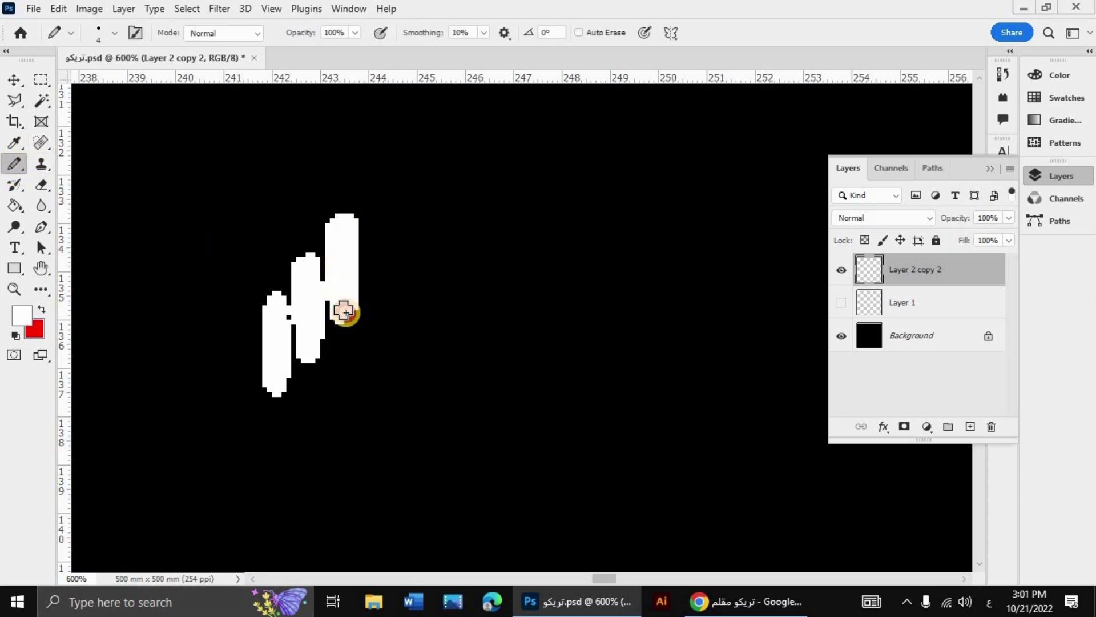
left_click_drag(346, 312, 352, 314)
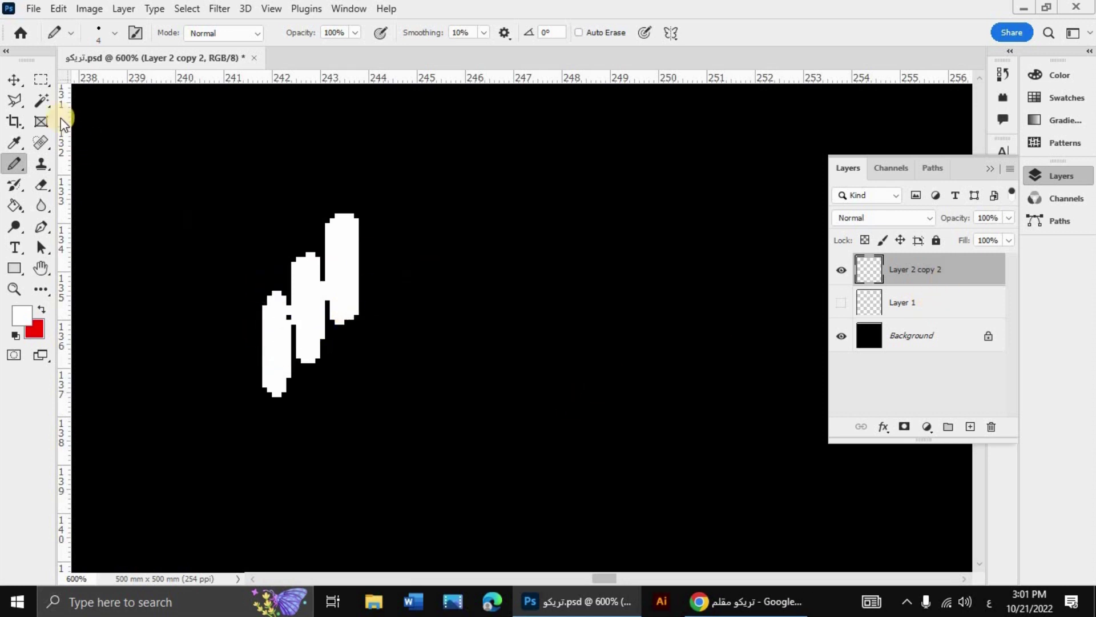
left_click(15, 81)
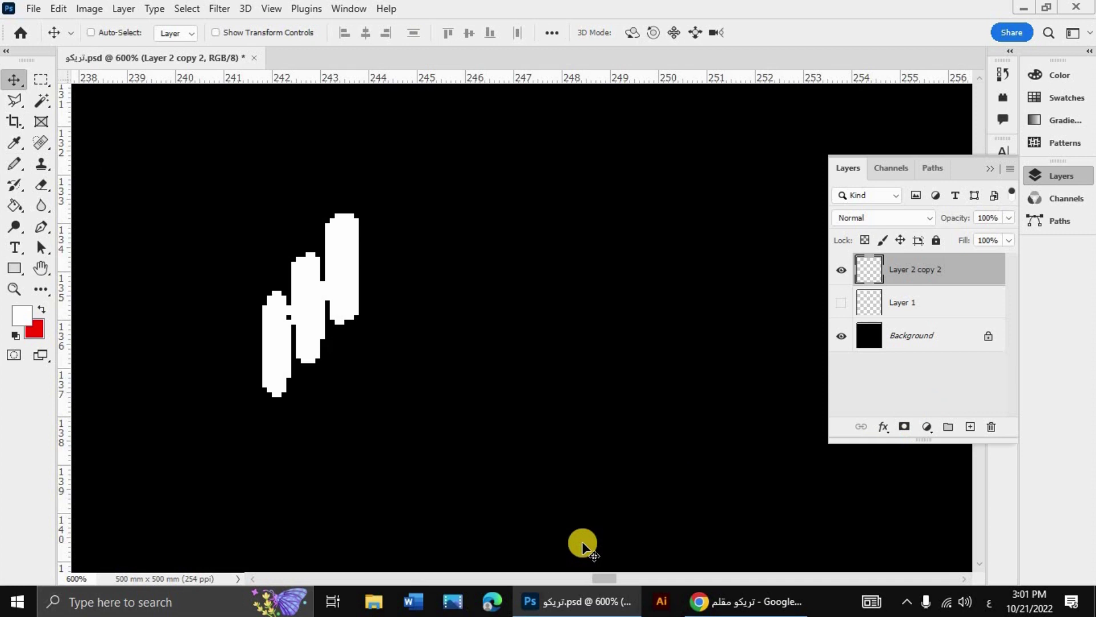
- Duplicate the half-stitch, flip it horizontally and shift it 2 mm right
left_click_drag(582, 545, 675, 467, "alt")
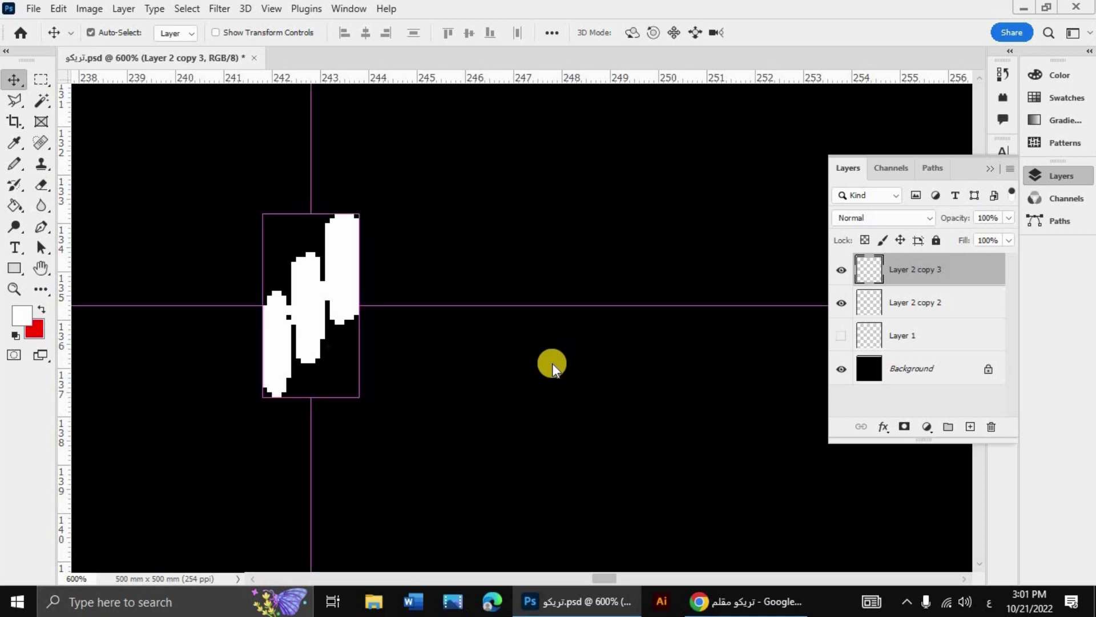
key("ctrl+t")
right_click(326, 354)
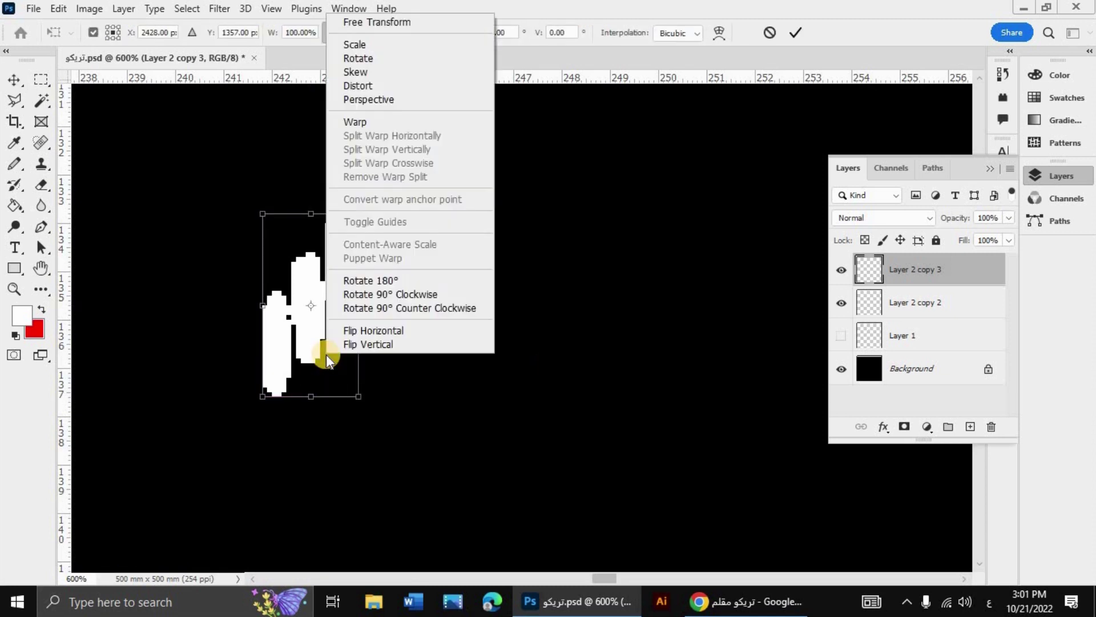
left_click(348, 331)
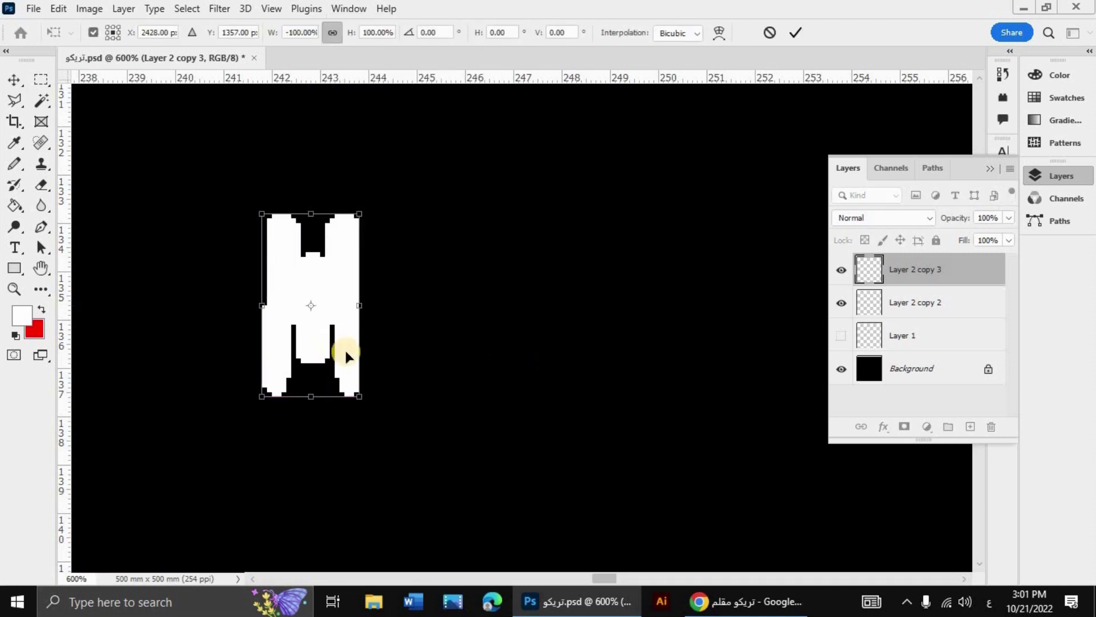
left_click_drag(423, 350, 447, 349)
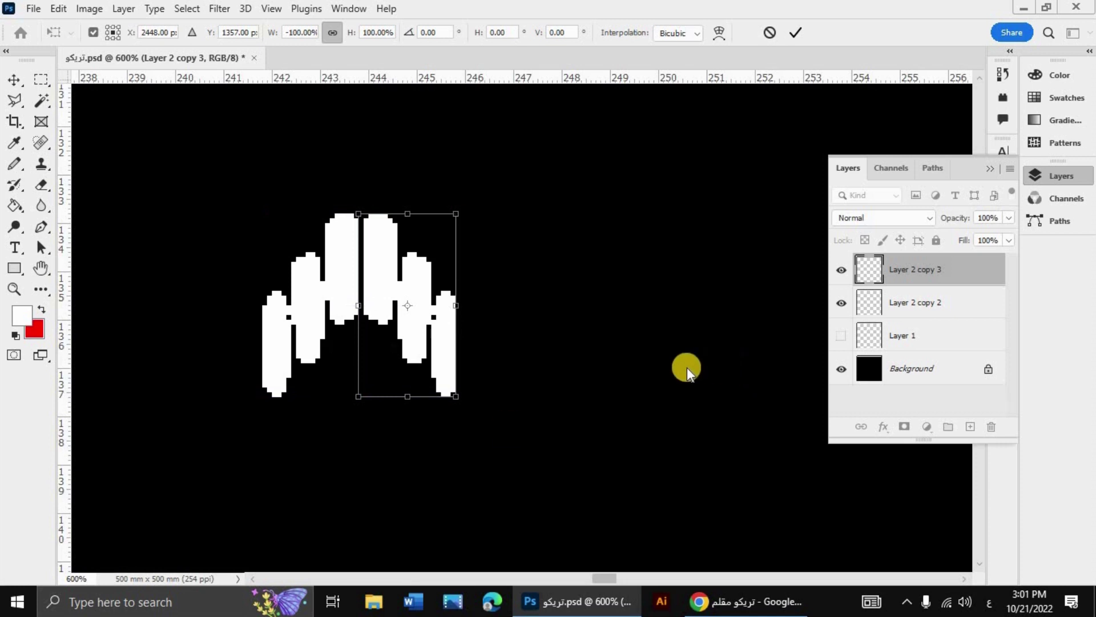
left_click(620, 404)
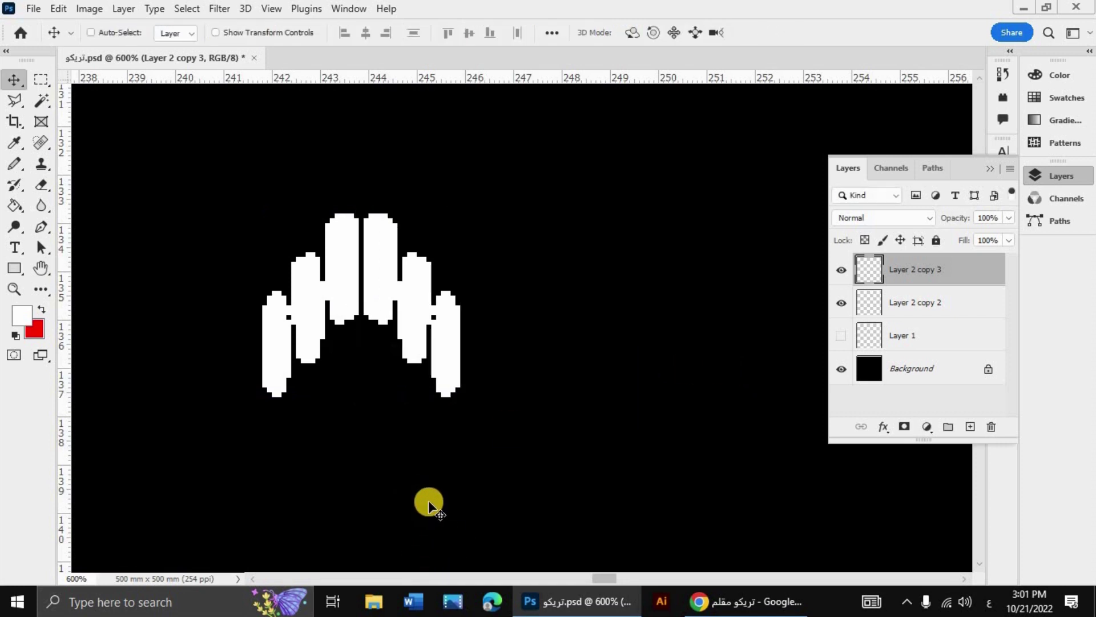
- Nudge the mirrored half one pixel right and back, and select it with Layer 2 copy 2
key("Right")
key("Left")
left_click(960, 307, "shift")
- Merge the two stitch halves into one layer and raise the stitch on the canvas
right_click(957, 304)
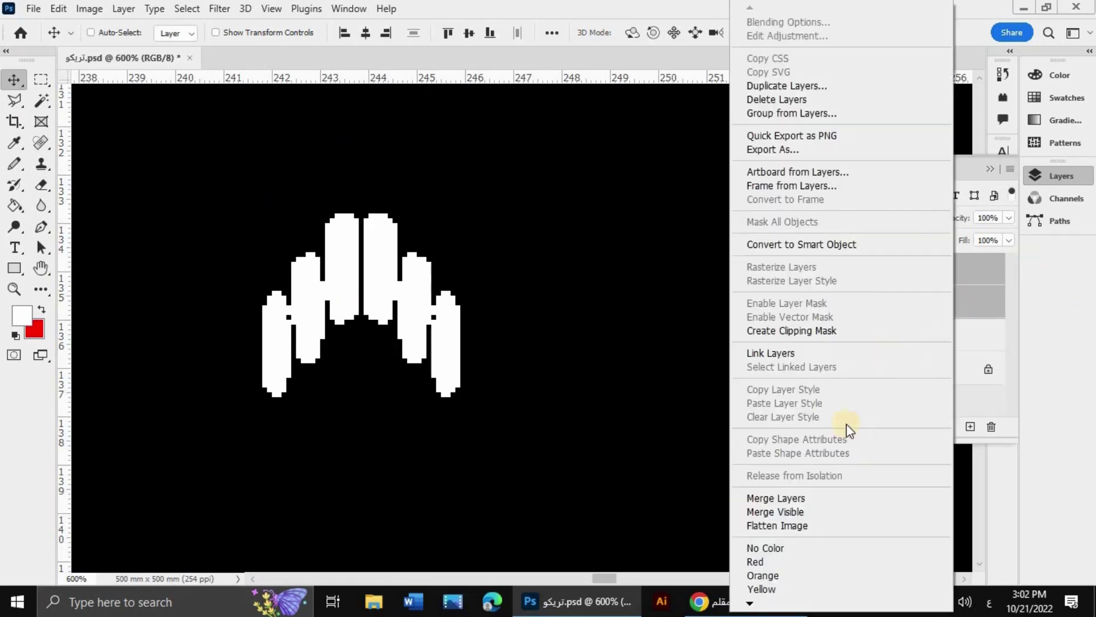
left_click(828, 498)
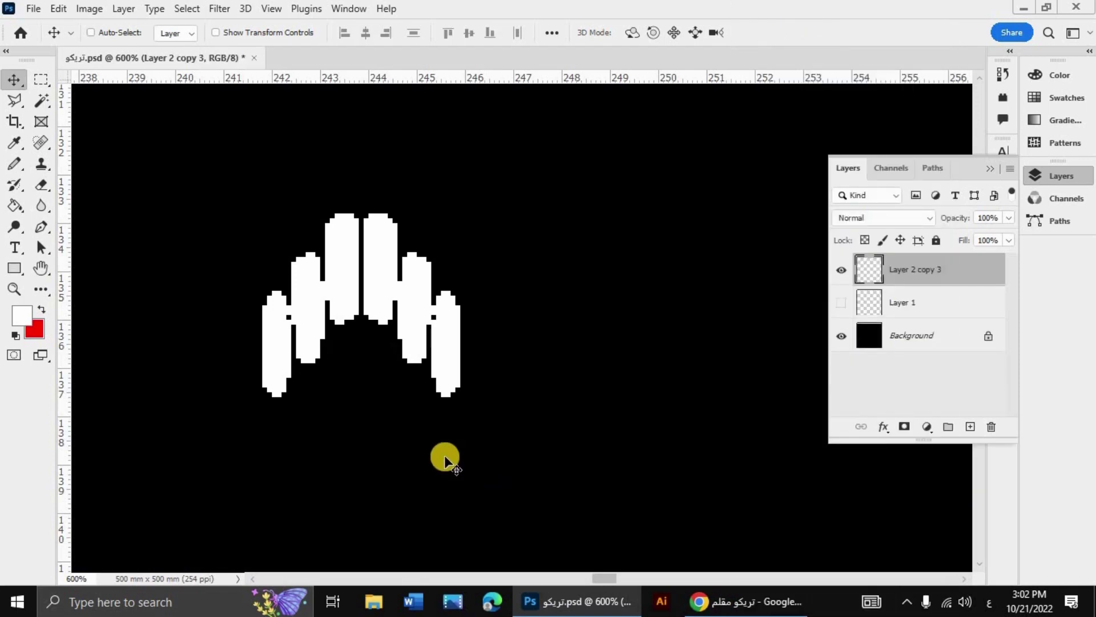
left_click_drag(393, 317, 407, 268)
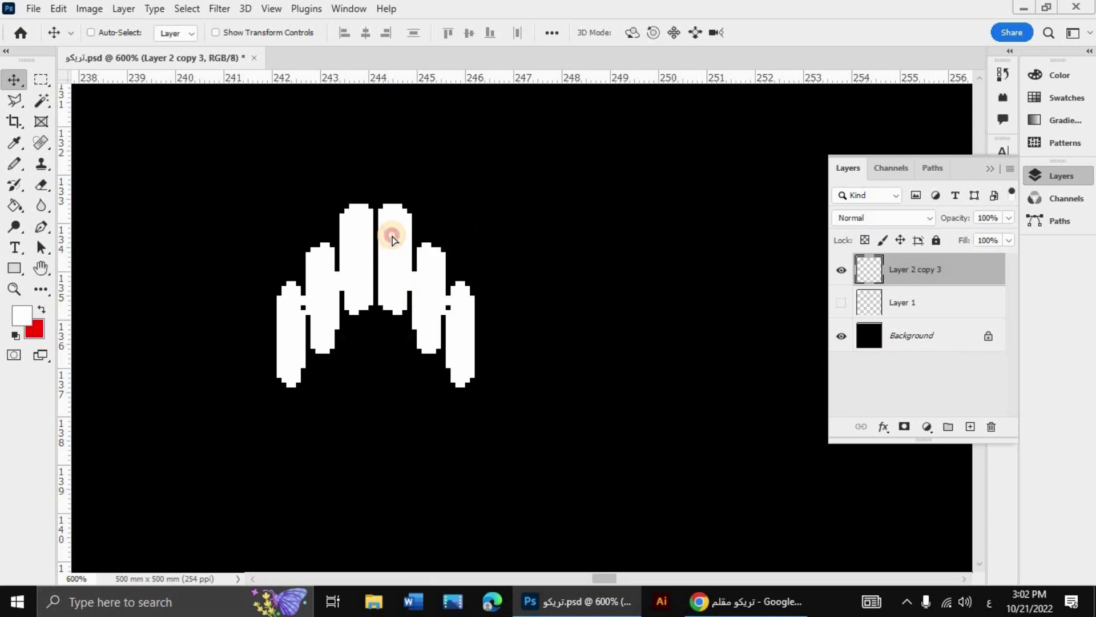
left_click_drag(407, 269, 388, 237)
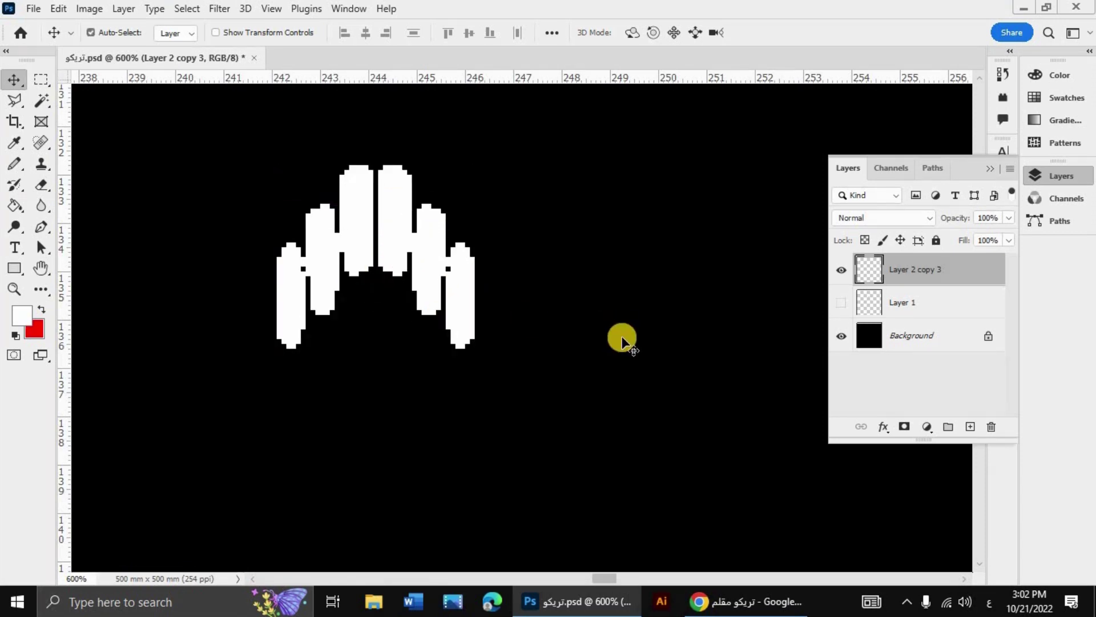
- Duplicate the stitch and place the copy just below, nudged up to interlock
key("ctrl+j")
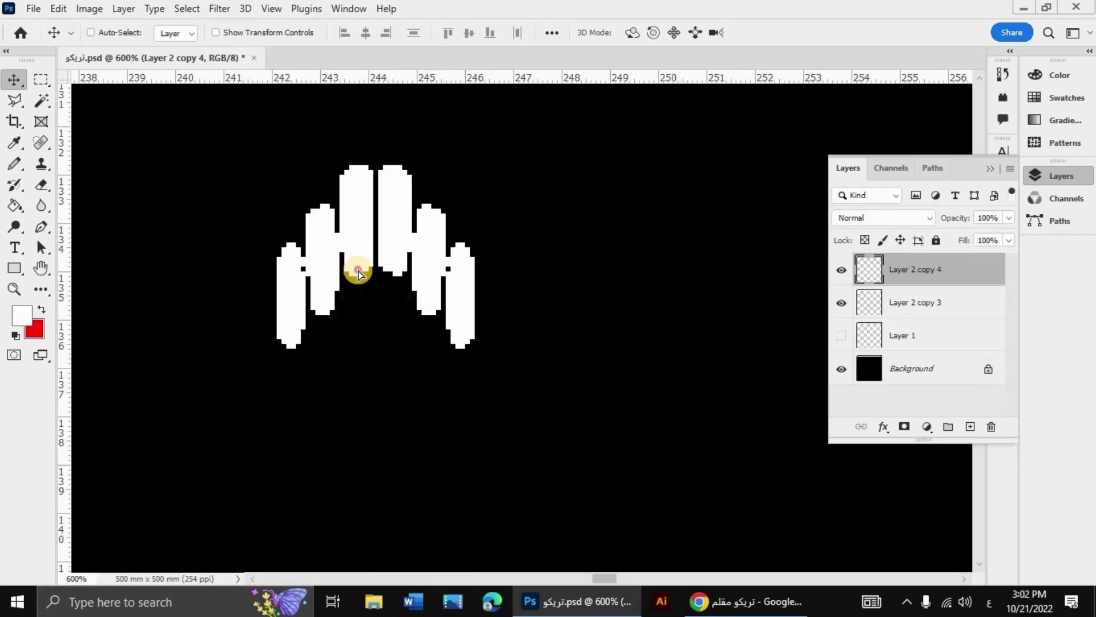
left_click_drag(358, 274, 356, 356)
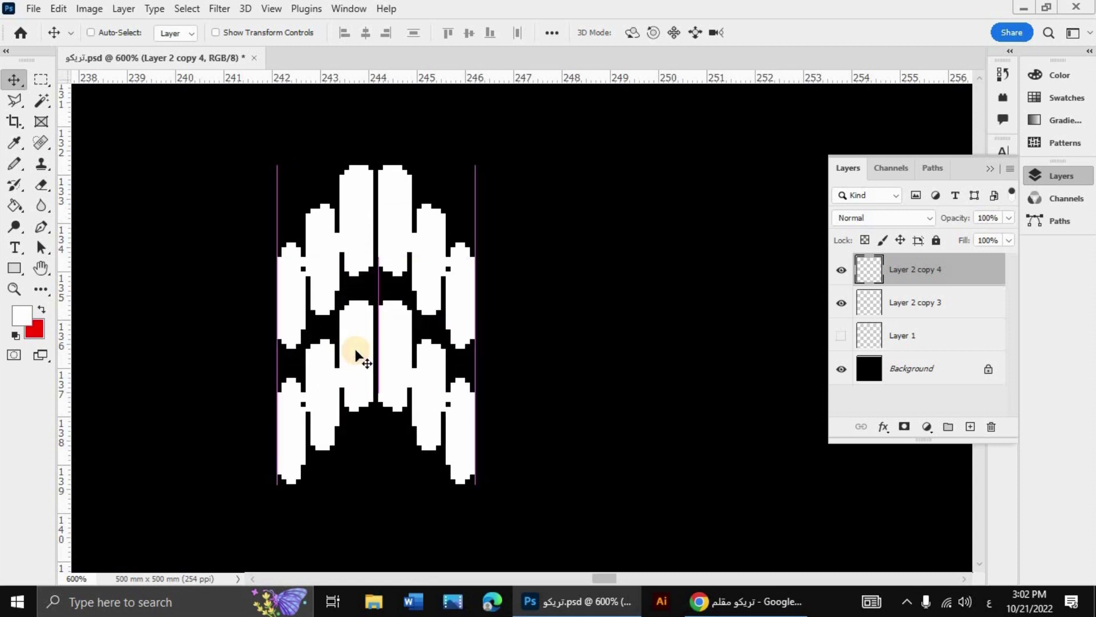
key("Up")
key("Up")
key("Up")
key("Up")
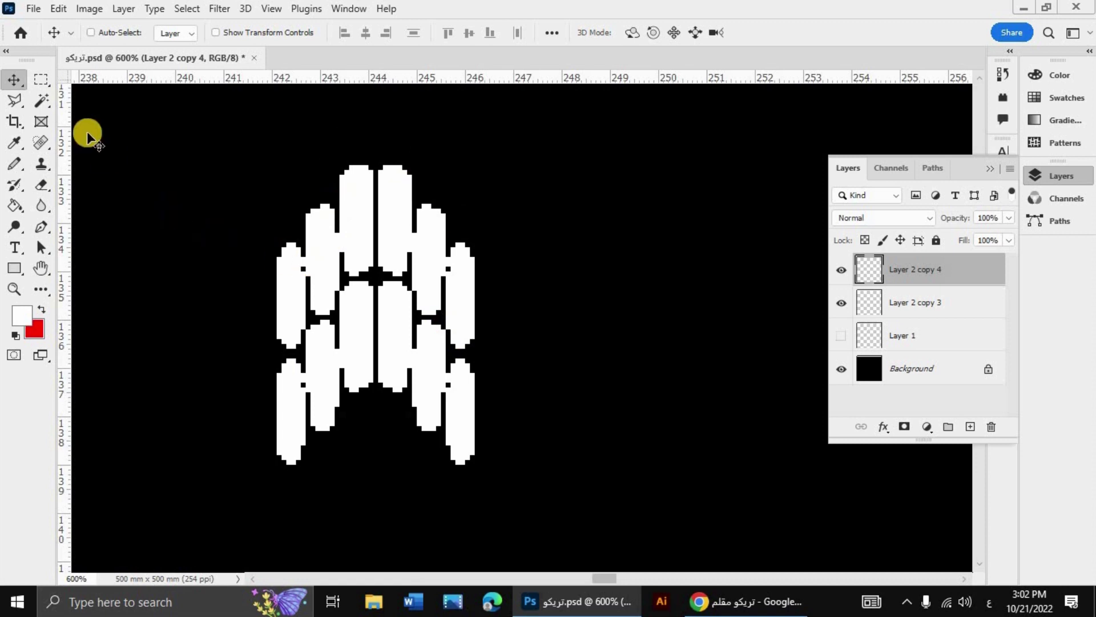
- Select one repeat of the interlocked stitches and define it as Pattern 28
left_click(47, 80)
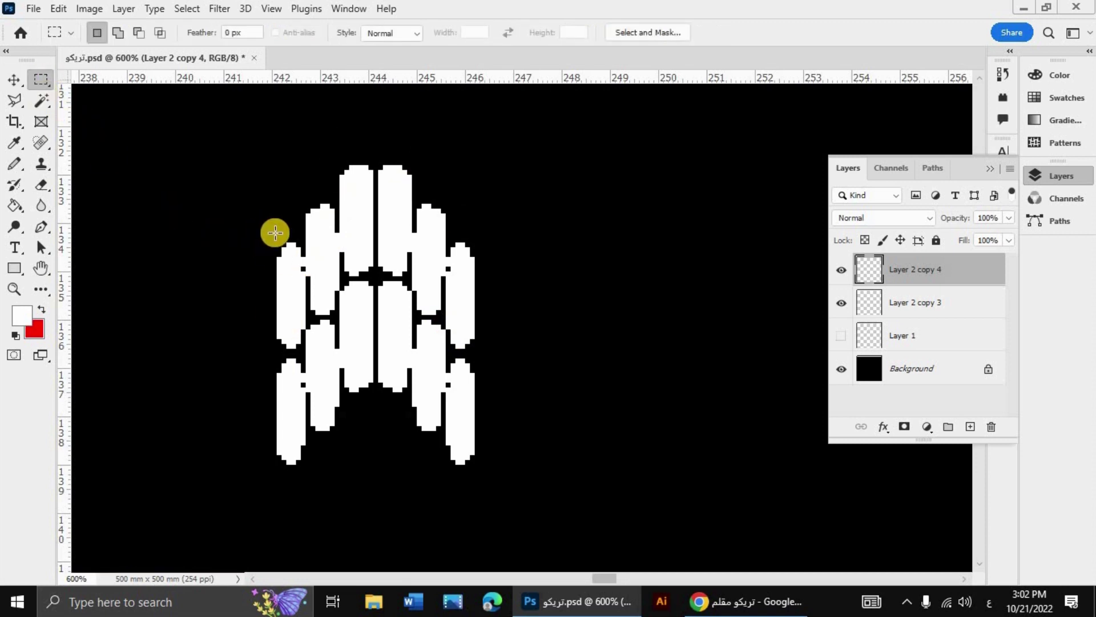
mouse_move(272, 237)
left_mouse_down()
mouse_move(339, 351)
mouse_move(475, 350)
left_mouse_up()
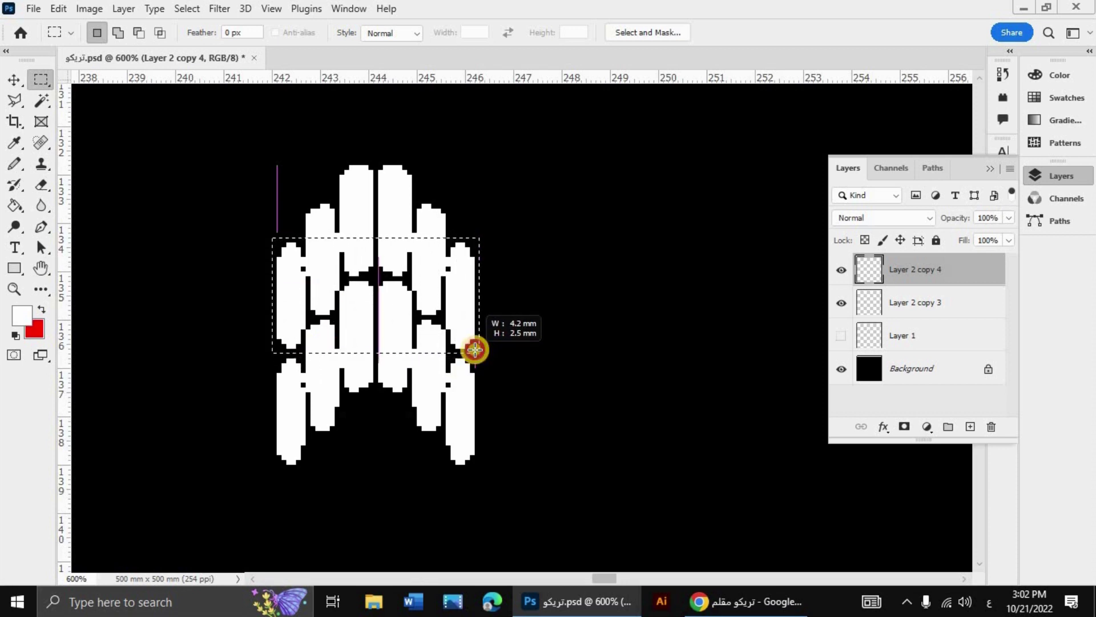
left_click_drag(475, 350, 473, 349)
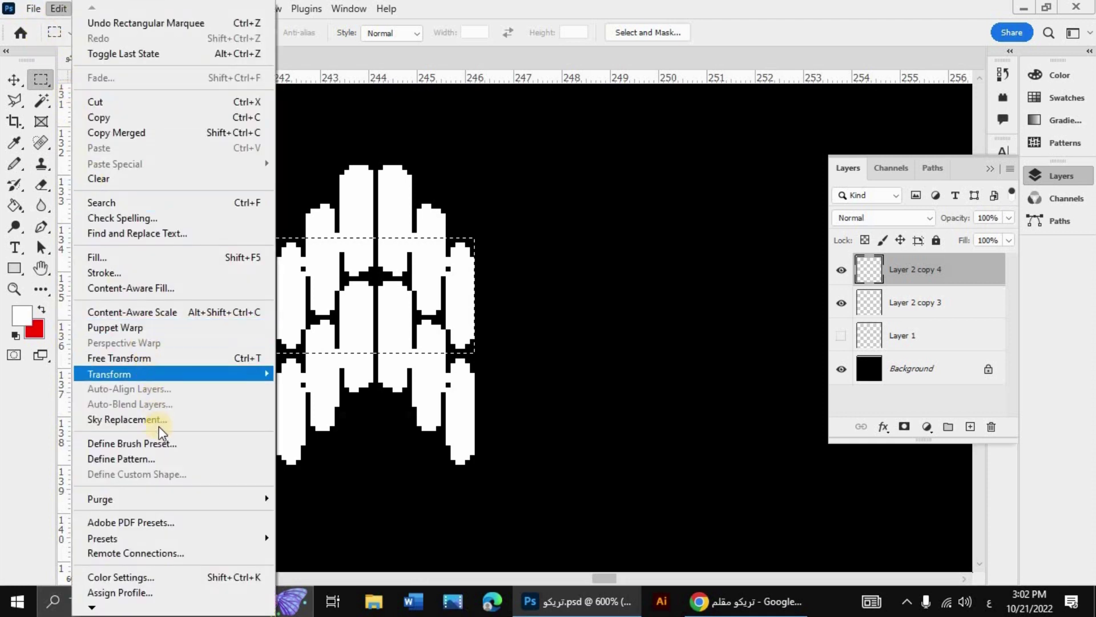
left_click(166, 457)
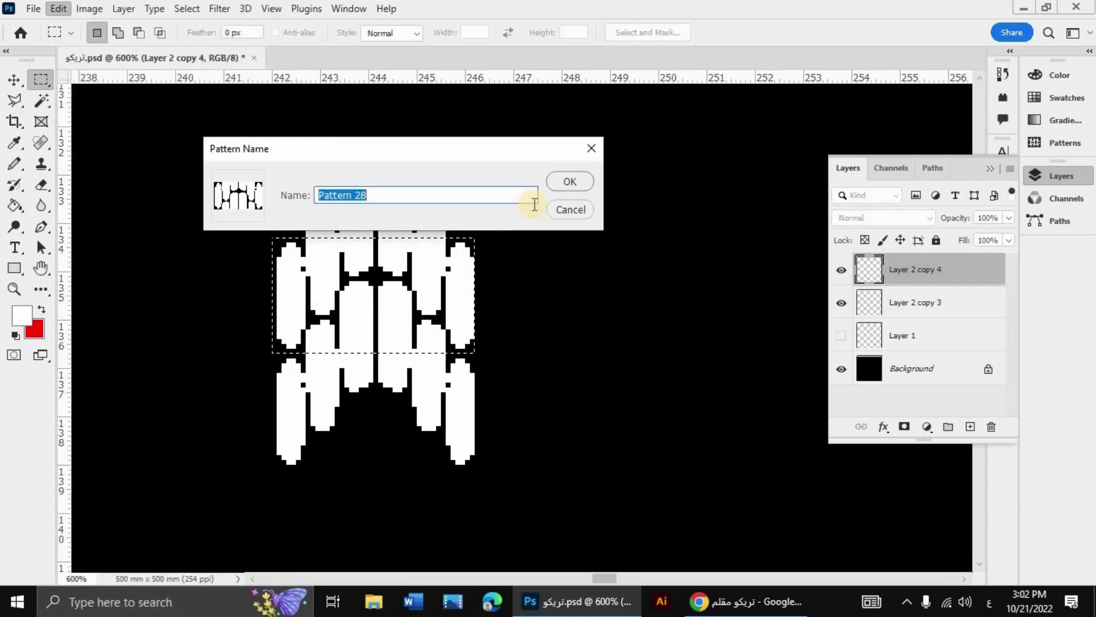
left_click(569, 183)
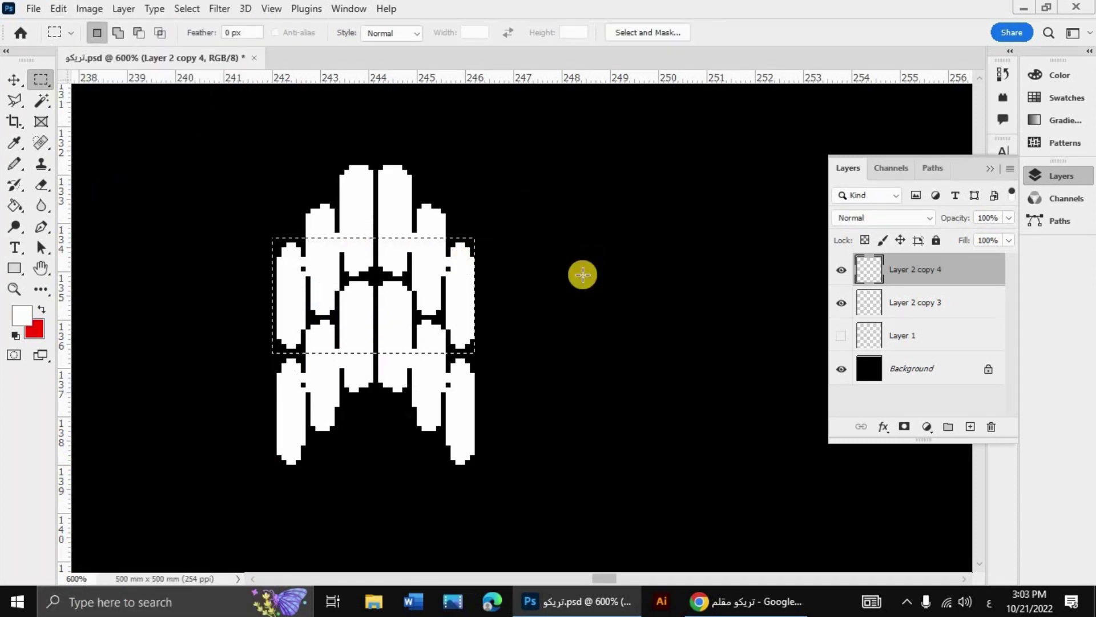
- Create a new A4 210×297 mm document at 300 ppi and fill it with the stitch pattern
key("ctrl+n")
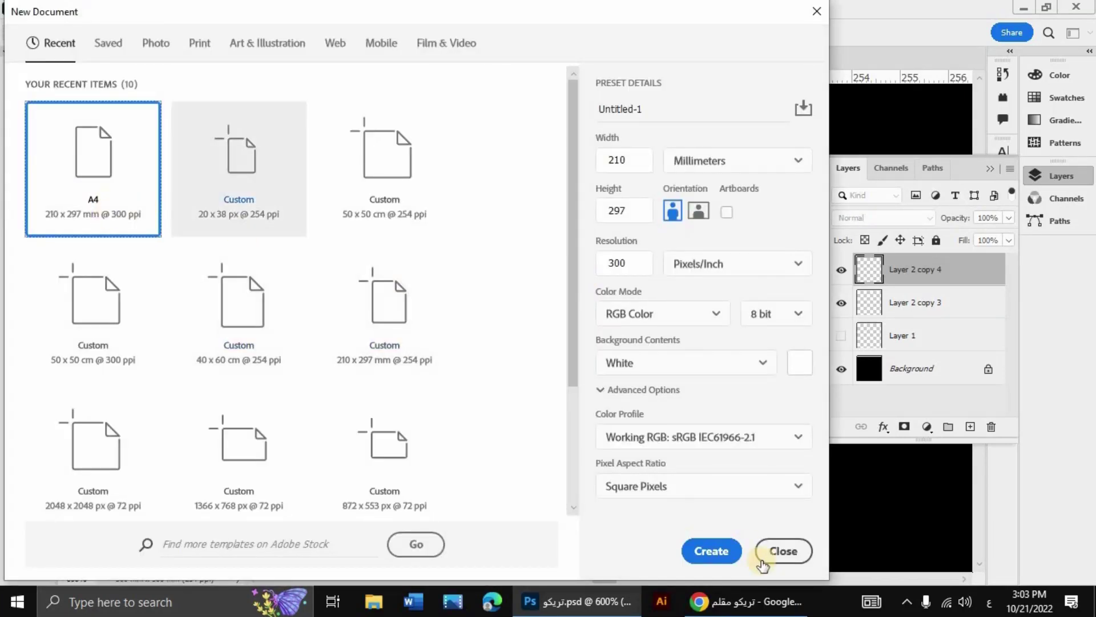
left_click(715, 556)
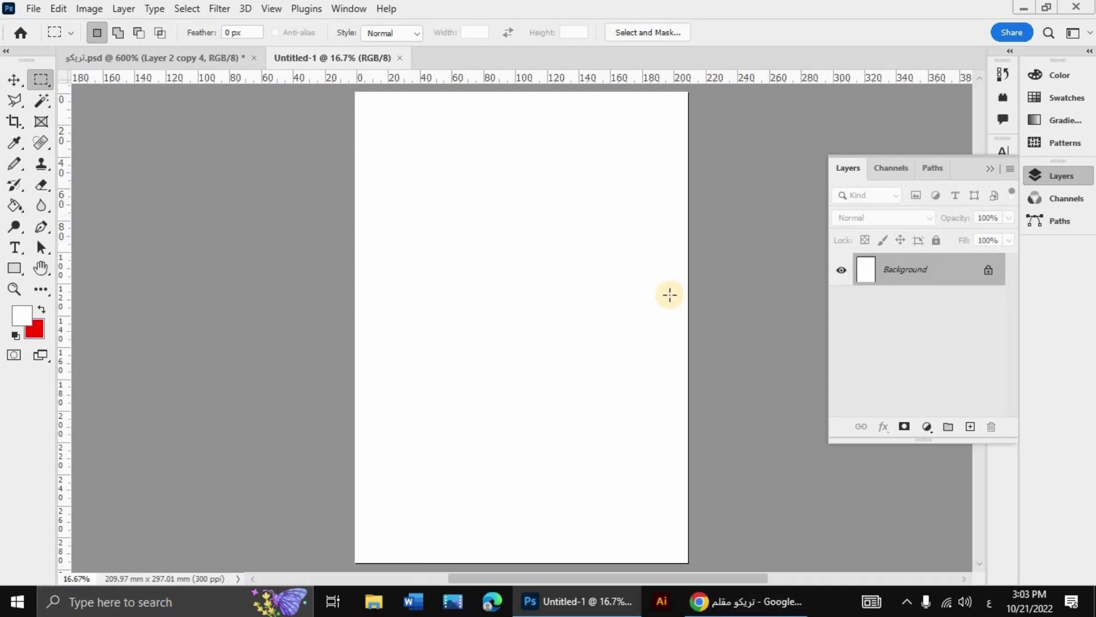
key("shift+F5")
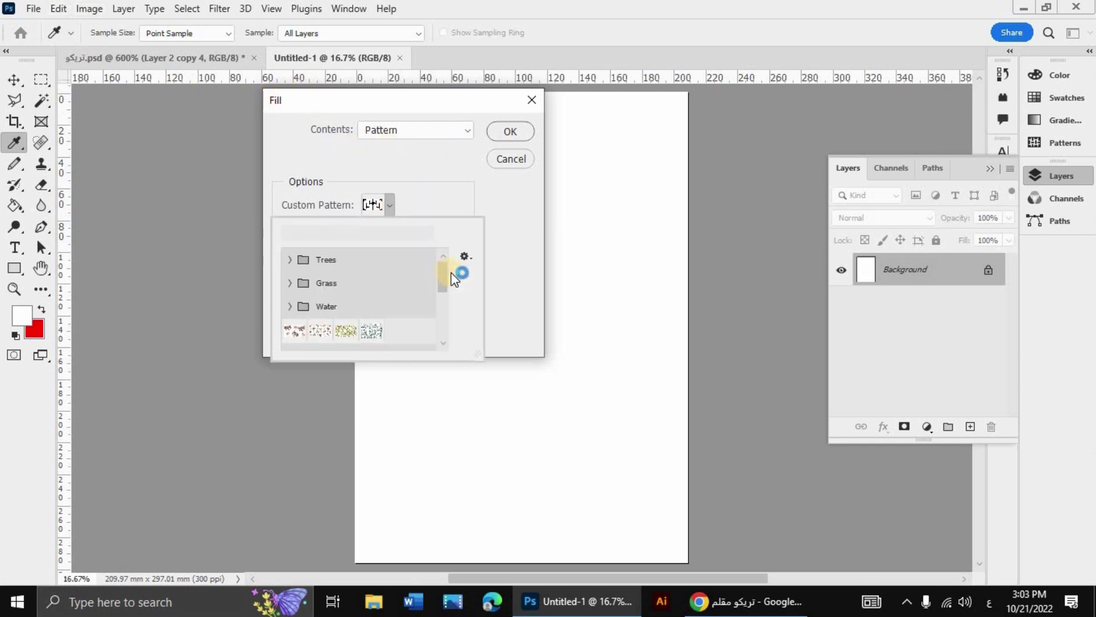
scroll(411, 343, "down", 3)
scroll(411, 342, "down", 5)
left_click(317, 341)
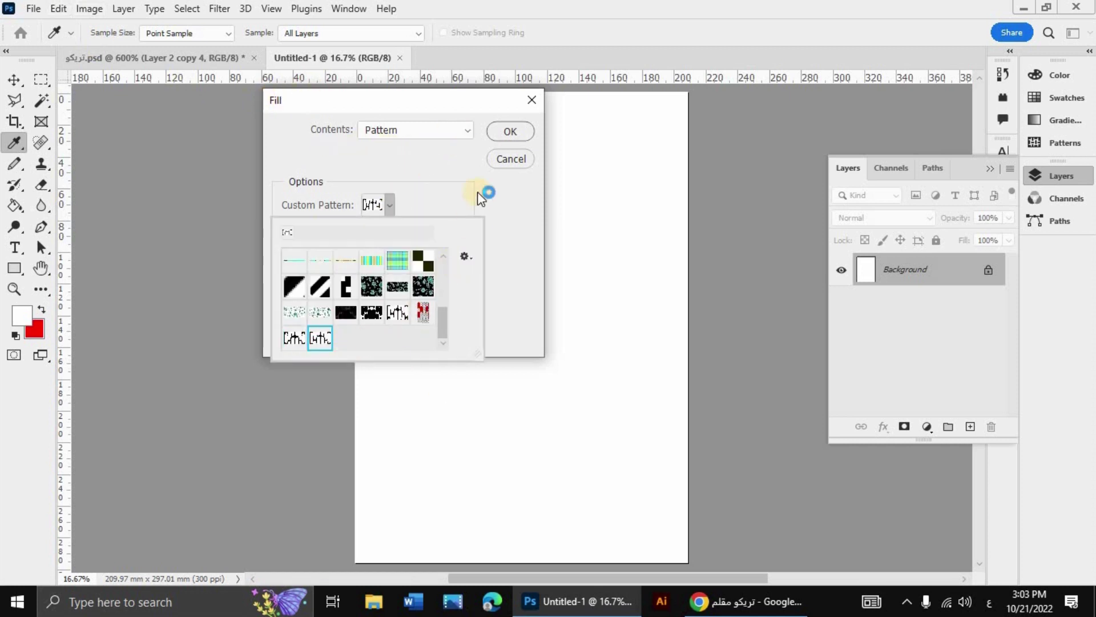
left_click(485, 214)
left_click(509, 132)
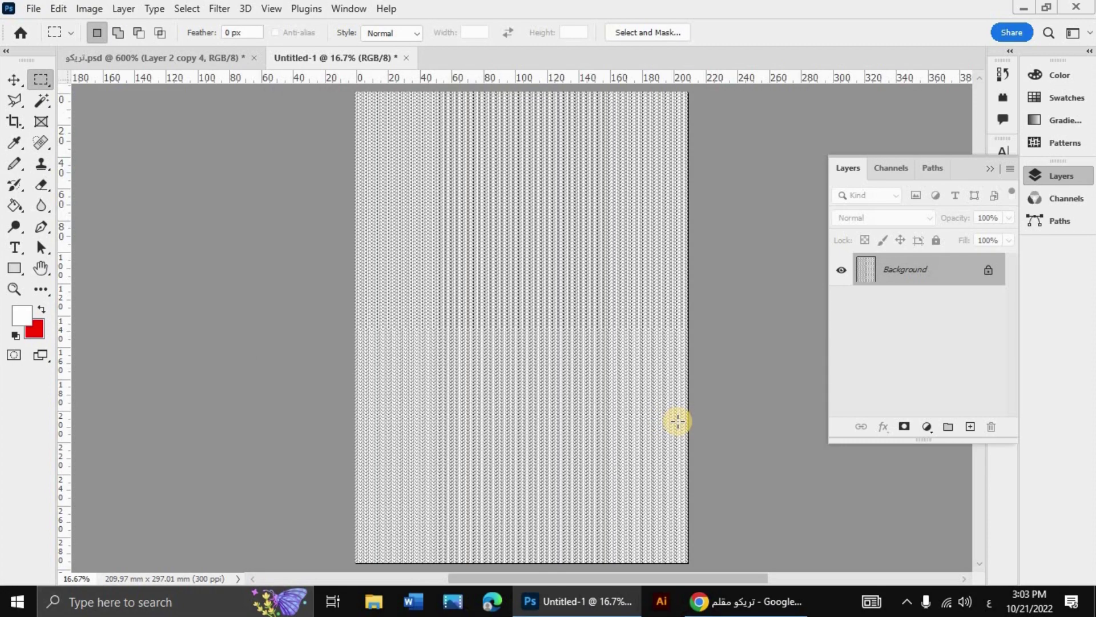
- Zoom in and out to inspect the tiled stitch texture
key("ctrl+plus")
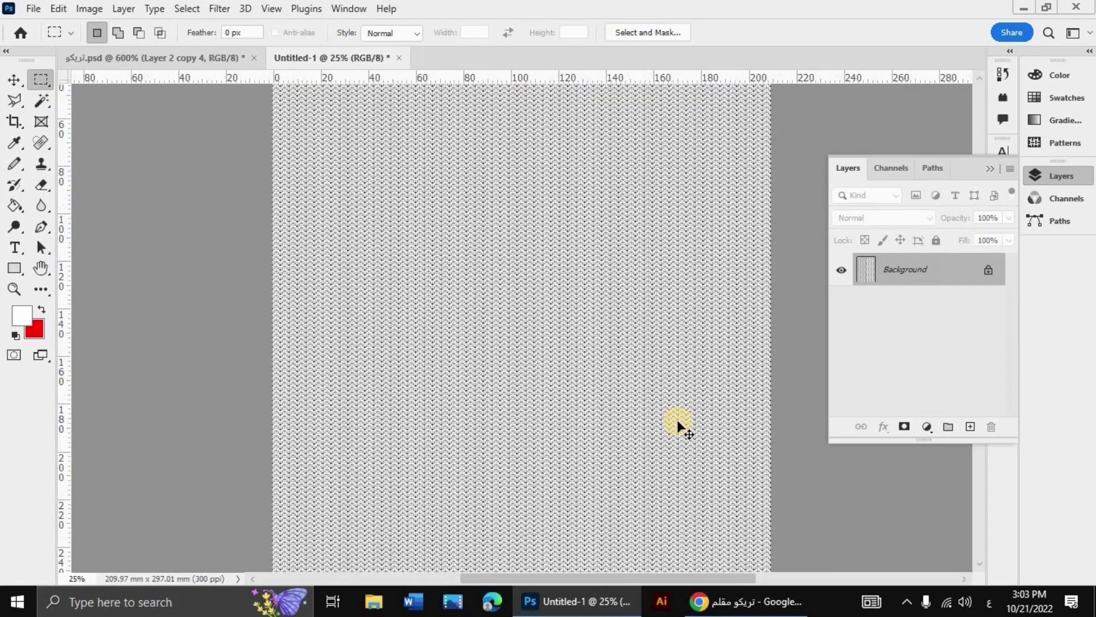
key("ctrl+plus")
key("ctrl+plus")
key("ctrl+plus")
key("ctrl+plus")
key("ctrl+plus")
key("ctrl+plus")
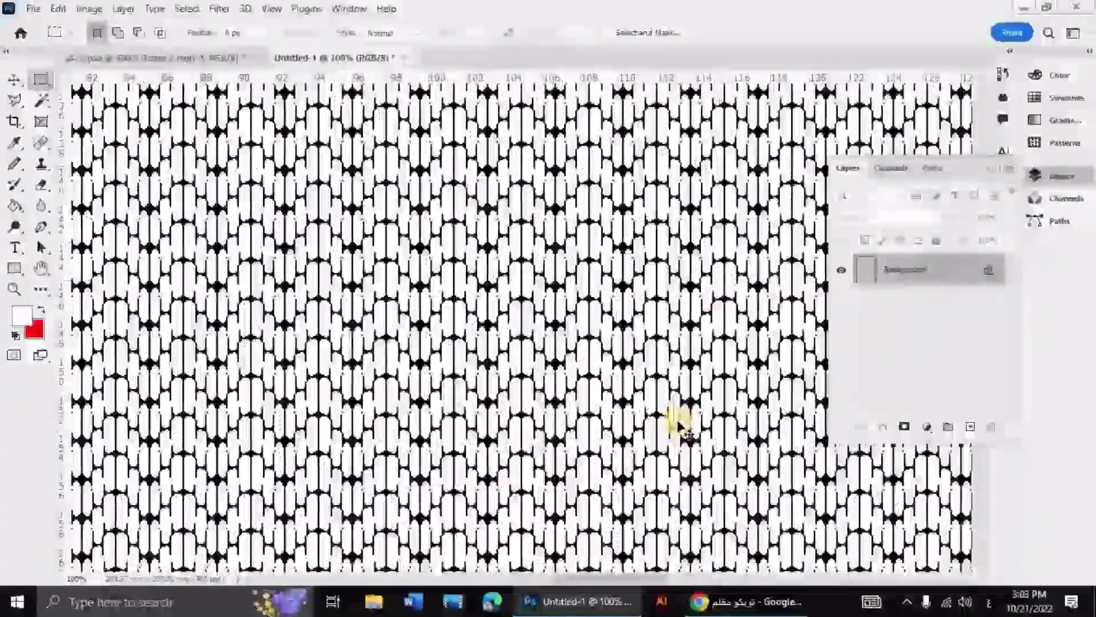
key("ctrl+plus")
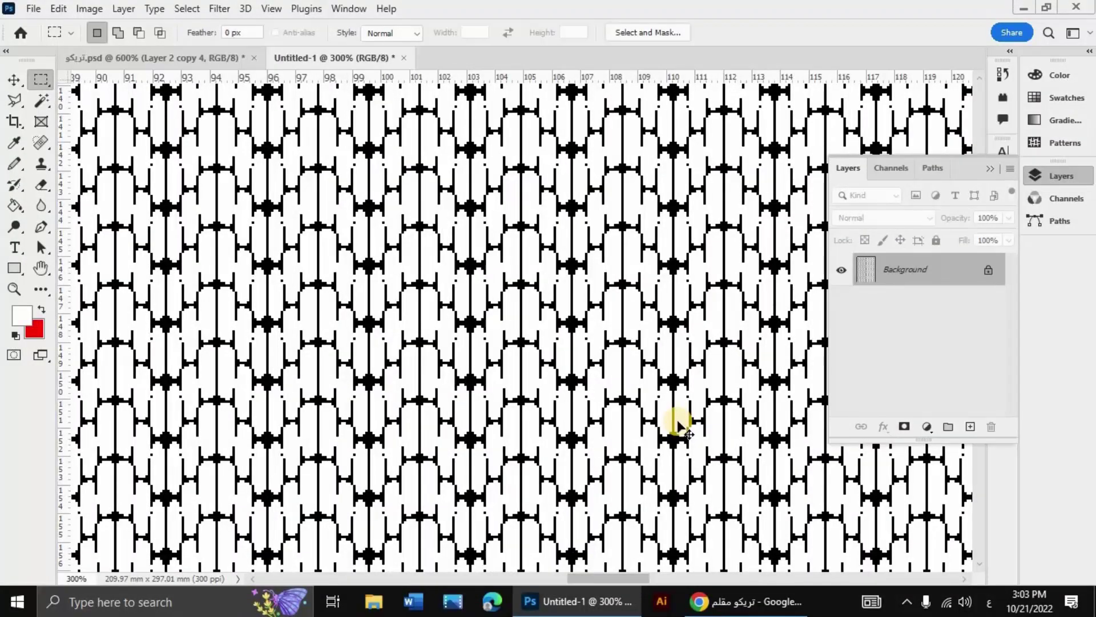
key("ctrl+minus")
key("ctrl+minus")
key("ctrl+minus")
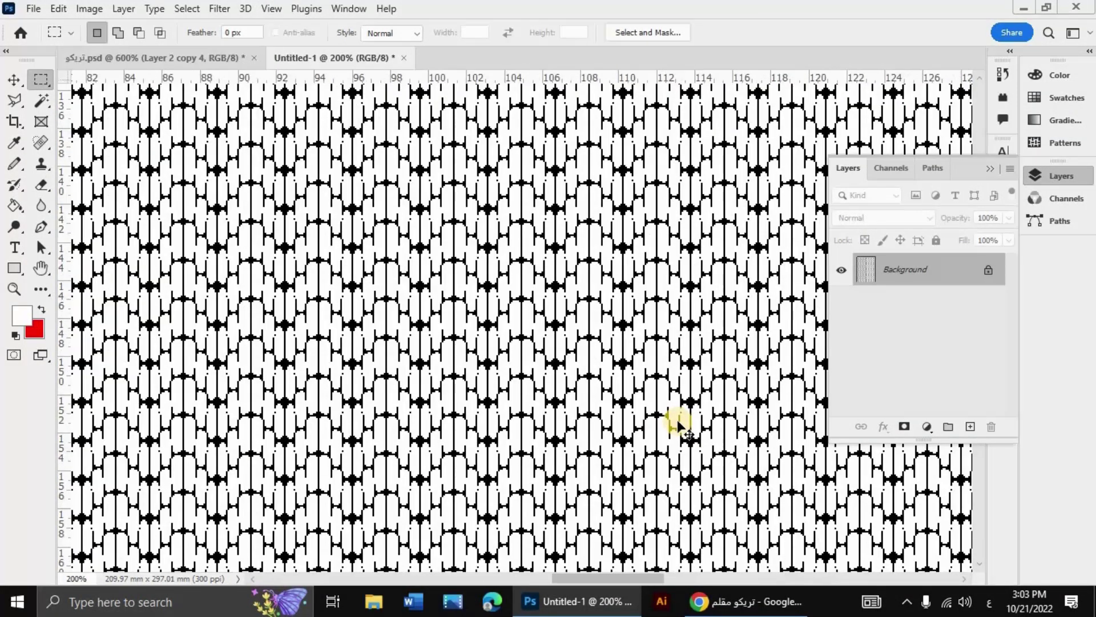
key("ctrl+minus")
key("ctrl+plus")
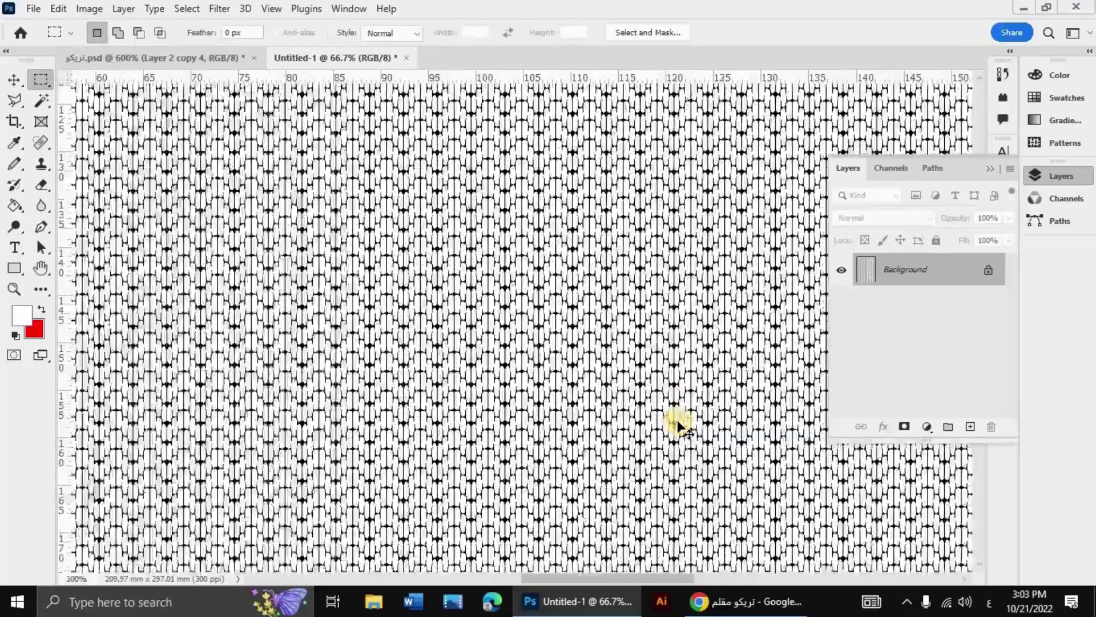
key("ctrl+plus")
key("ctrl+plus")
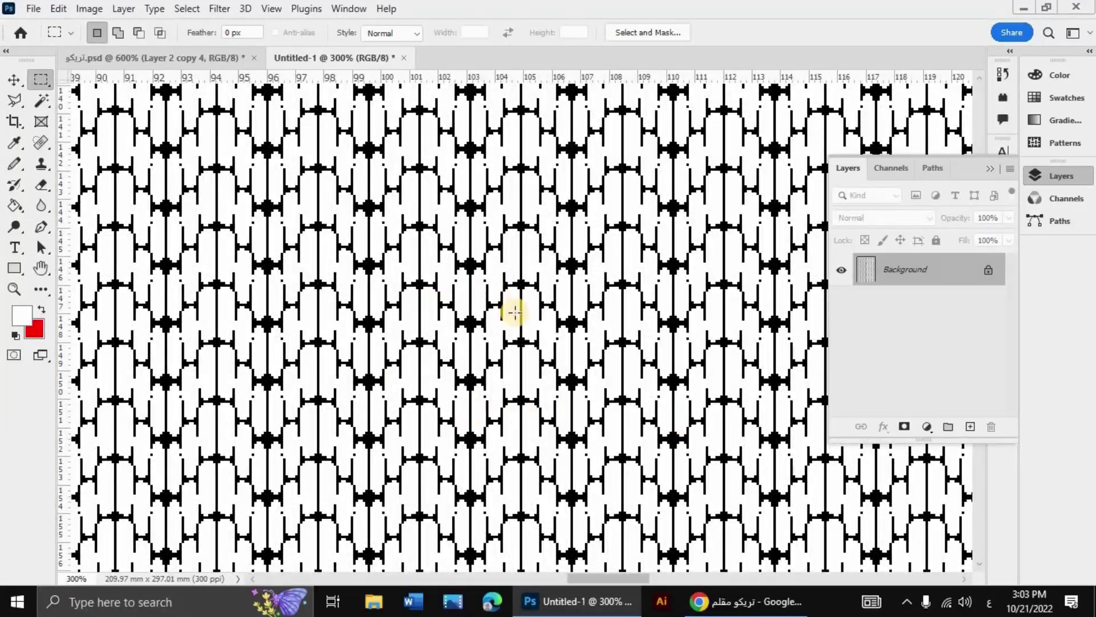
- In تريكو.psd, hide the stitch layers and show the purple knit photo, then return to Untitled-1
left_click(199, 59)
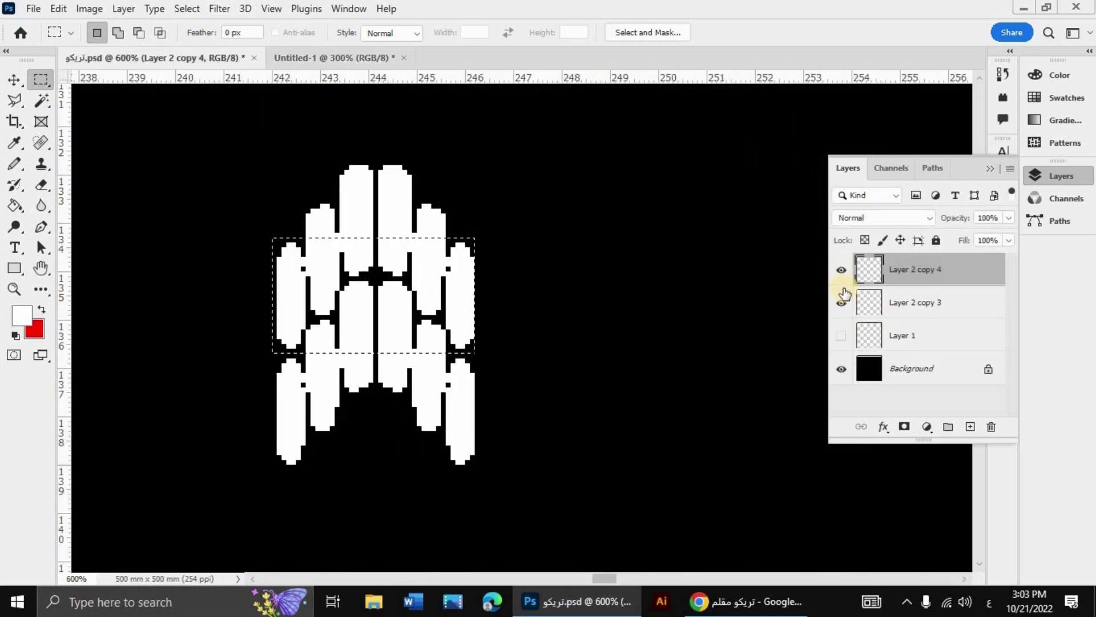
left_click(842, 302)
left_click(841, 336)
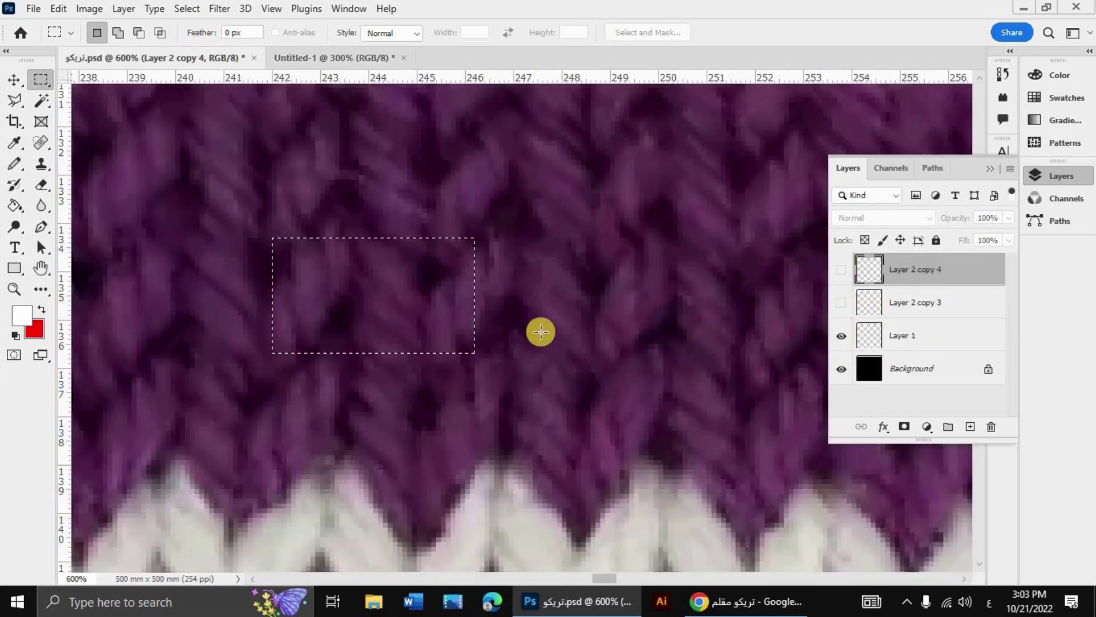
key("ctrl+1")
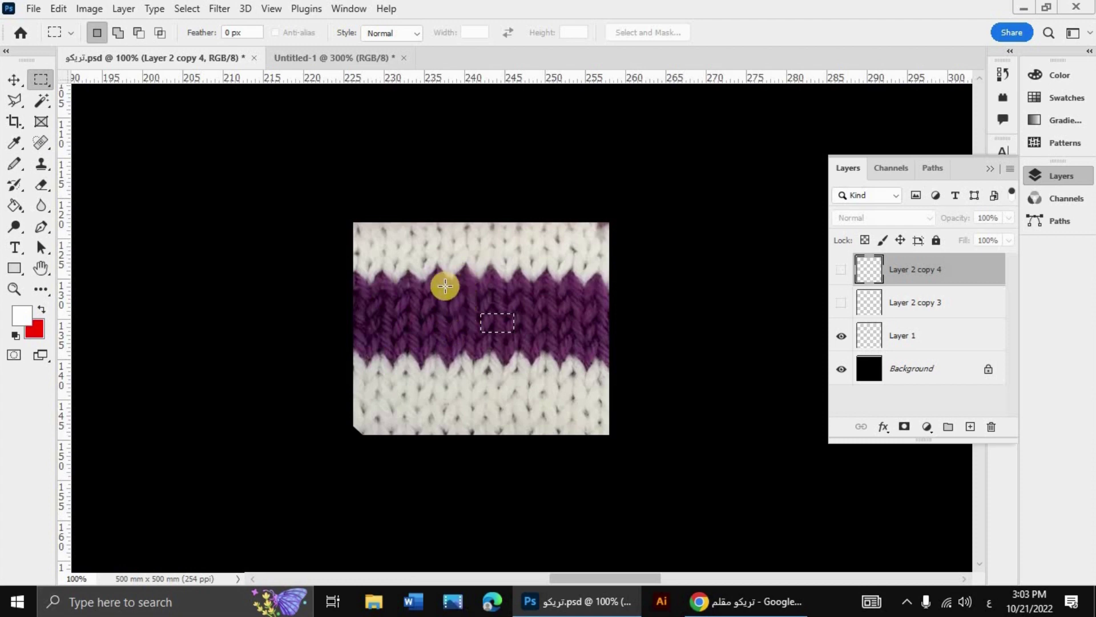
left_click(324, 58)
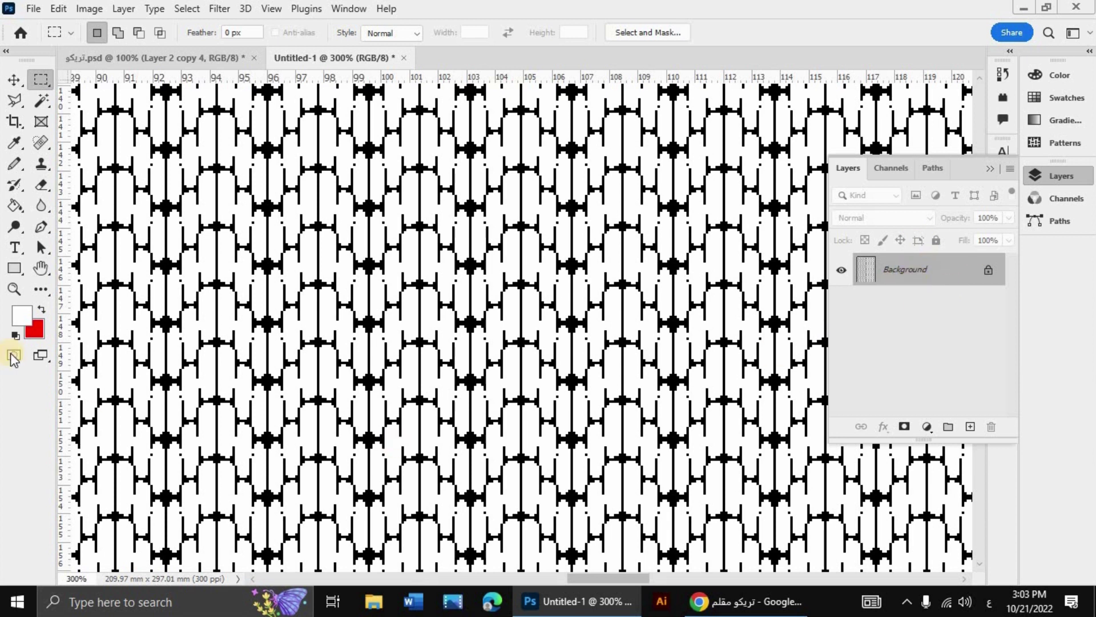
- Set the Paint Bucket to anti-alias off, tolerance 0, with red as the foreground colour
left_click(14, 207)
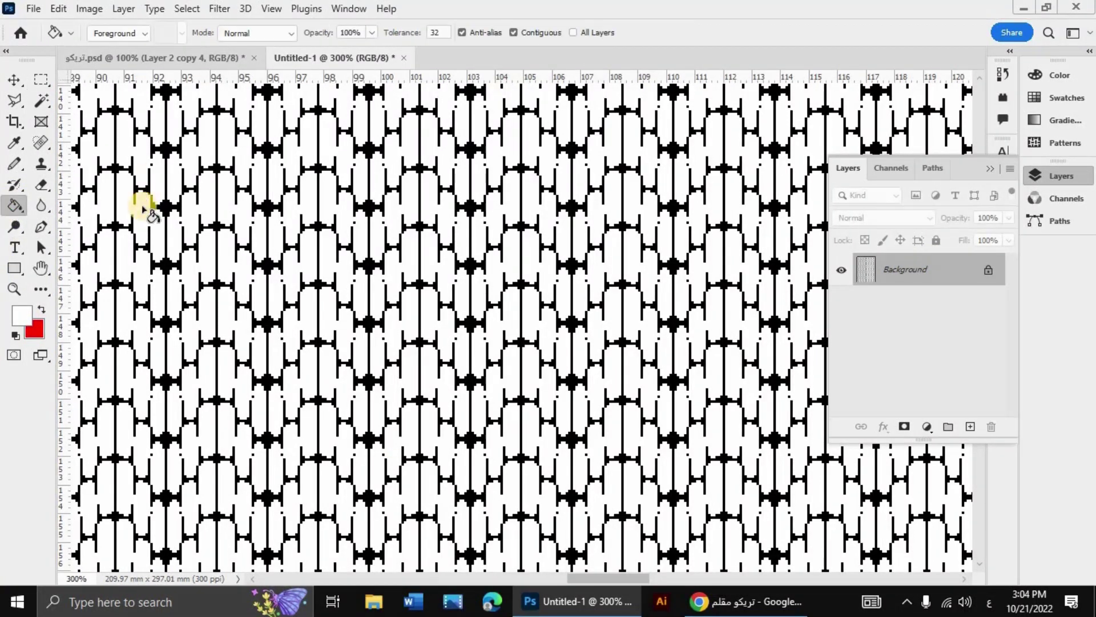
left_click(462, 32)
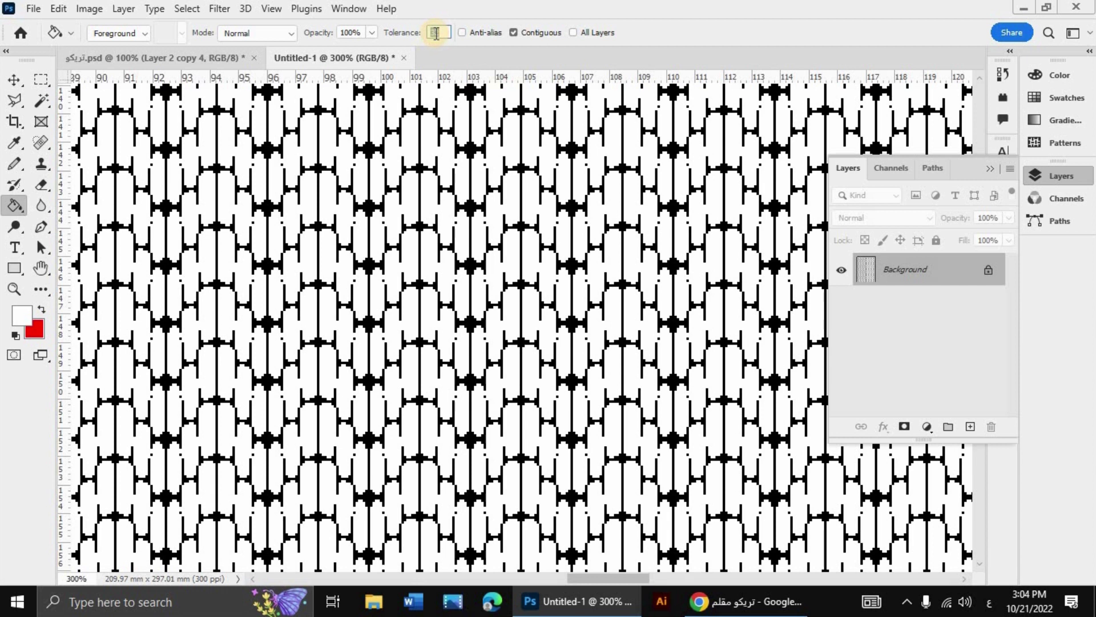
left_click(436, 33)
key("x")
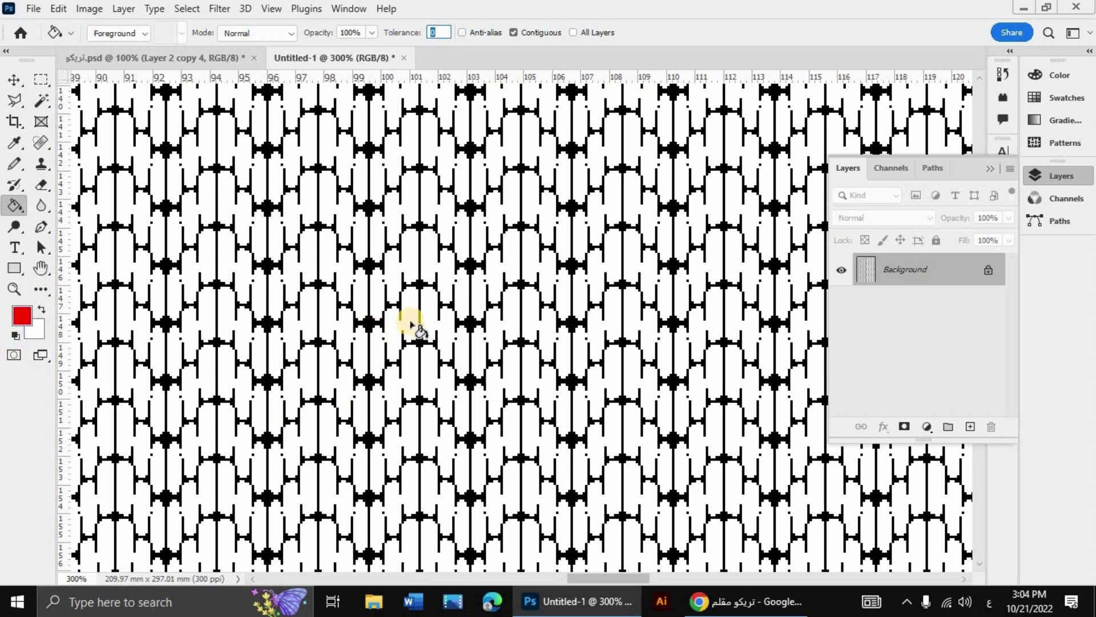
- Test-fill several stitches red, zoom in to check them, then undo the fills
left_click(411, 323)
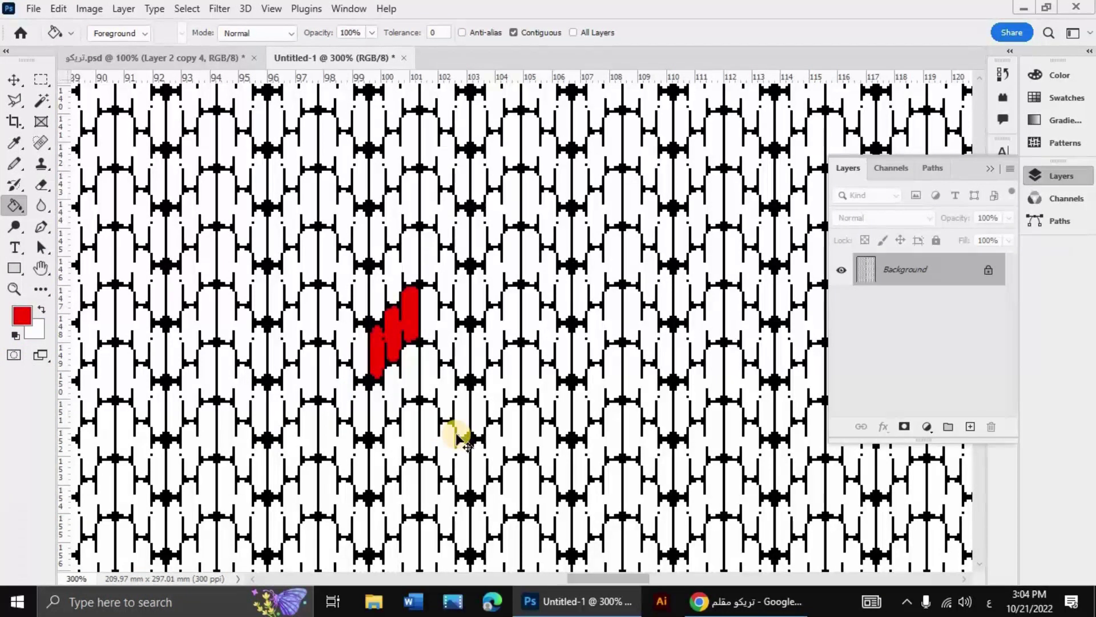
key("ctrl+plus")
key("ctrl+plus")
key("ctrl+plus")
key("ctrl+plus")
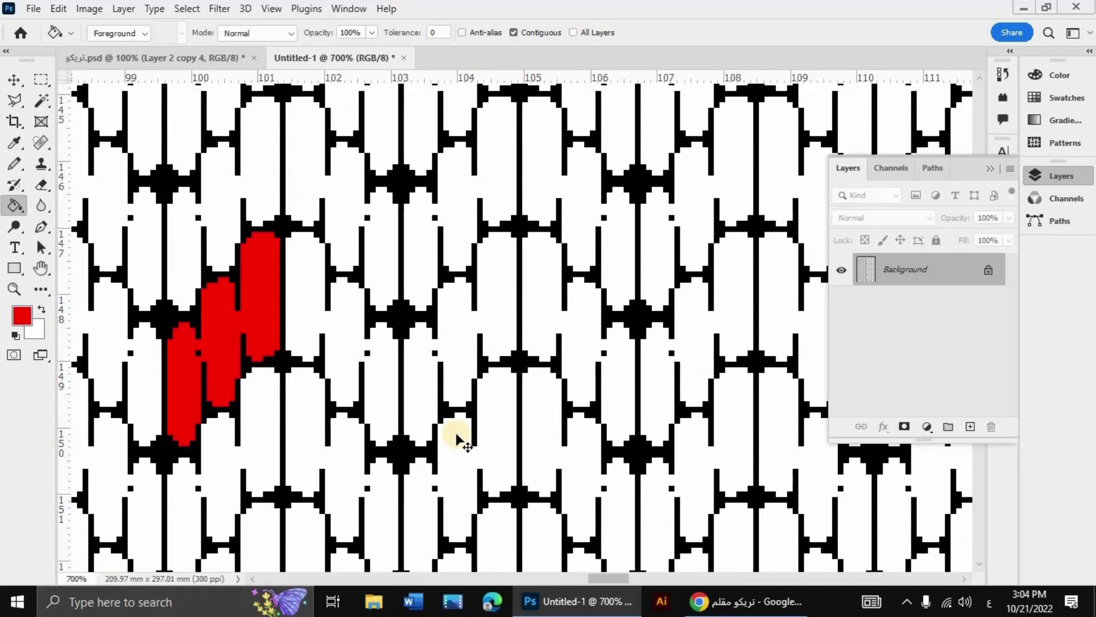
key("ctrl+plus")
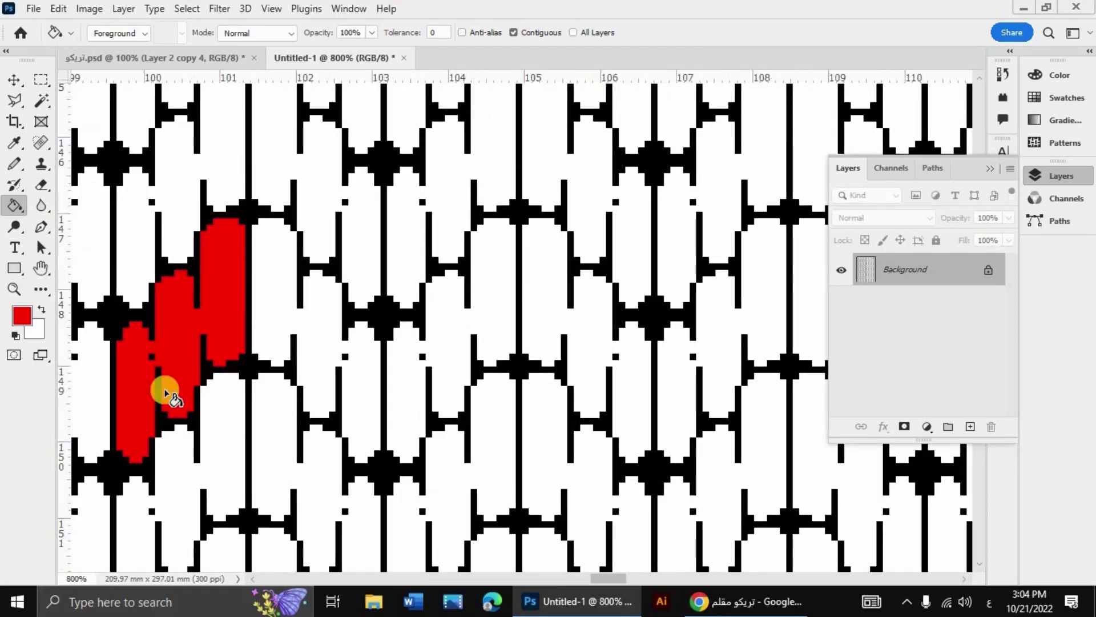
key("ctrl+plus")
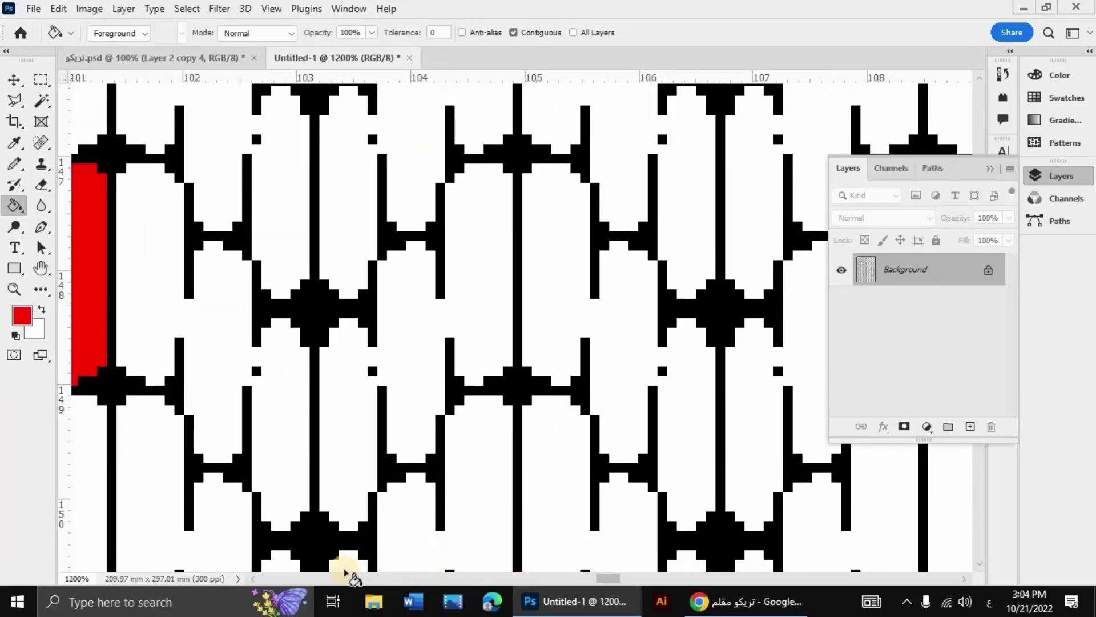
left_click(255, 579)
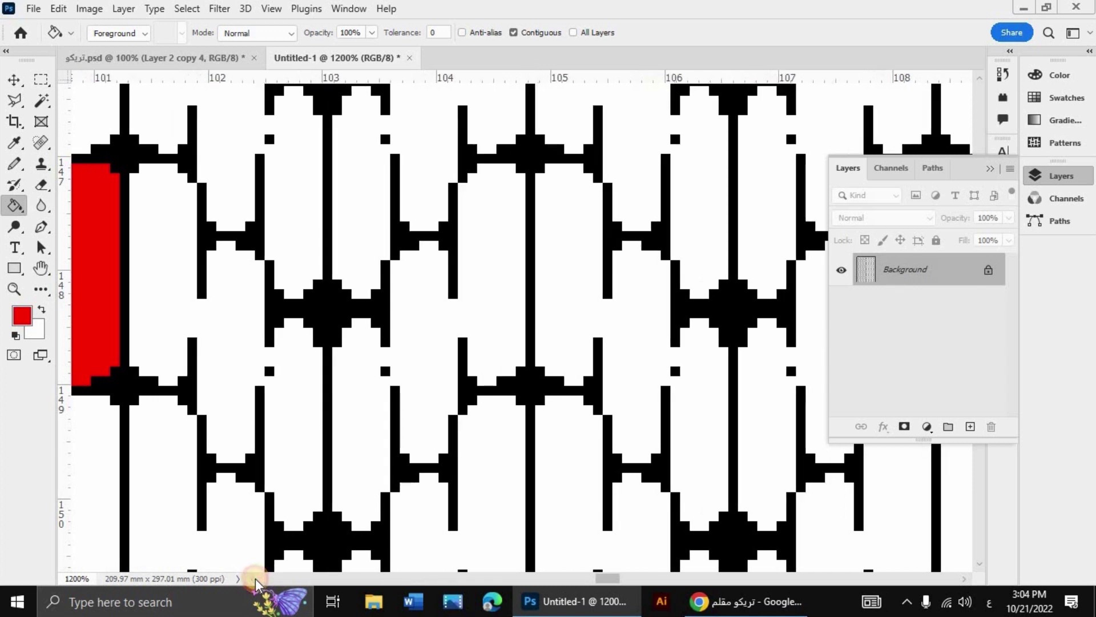
left_click(255, 580)
left_click(278, 434)
left_click(340, 299)
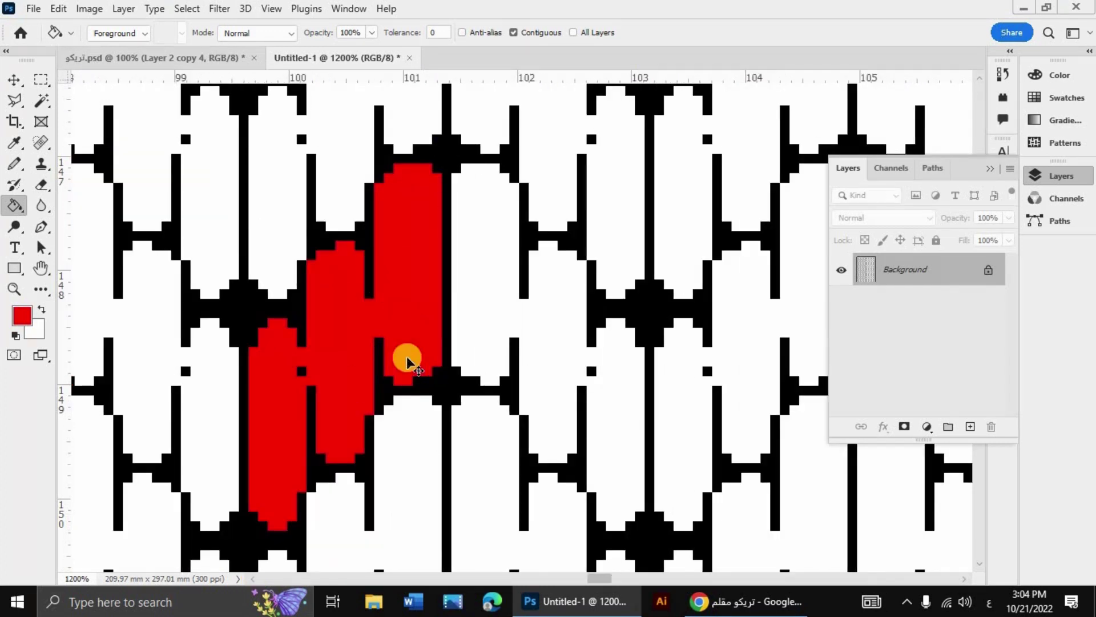
key("ctrl+z")
key("ctrl+z")
key("ctrl+z")
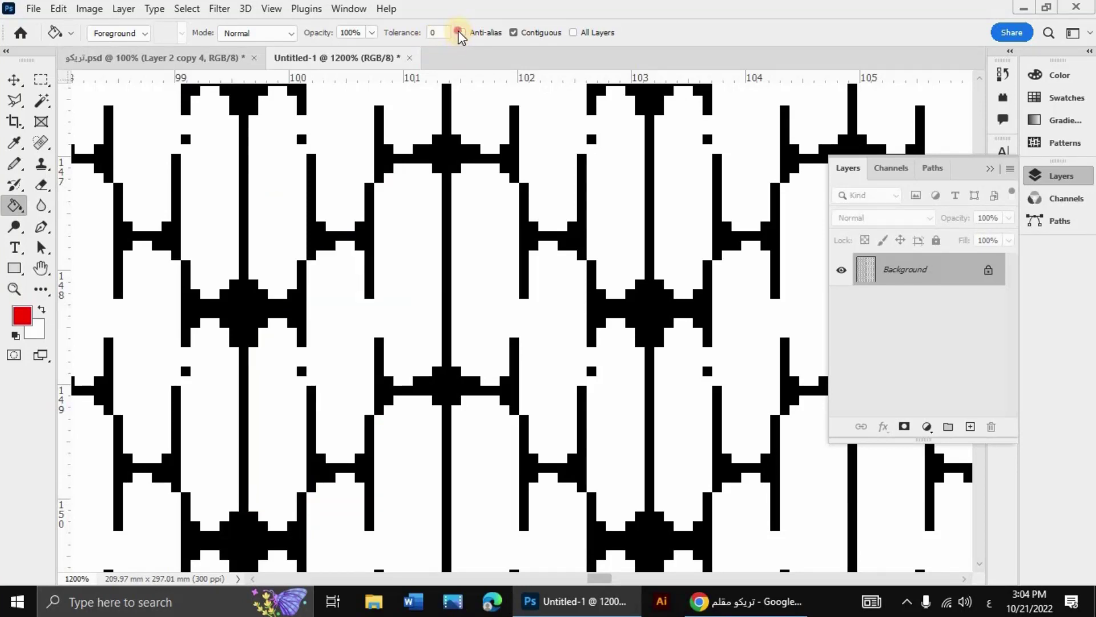
- Test anti-aliased red fills at tolerance 32, inspect the fringed edges at 6400%, undo, return to 100%
left_click(340, 325)
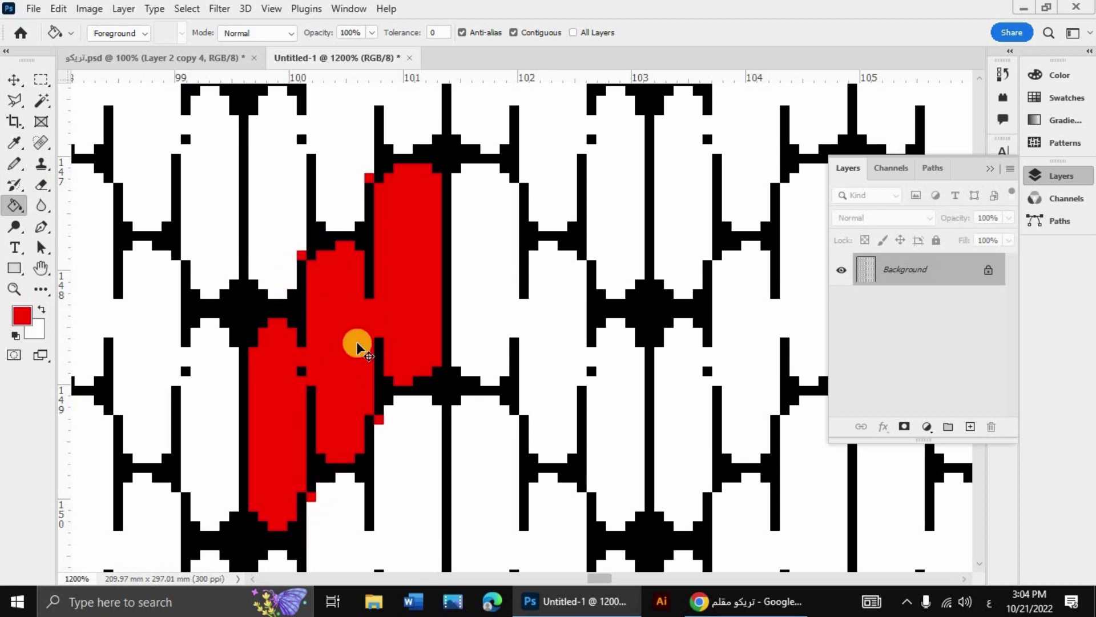
key("ctrl+z")
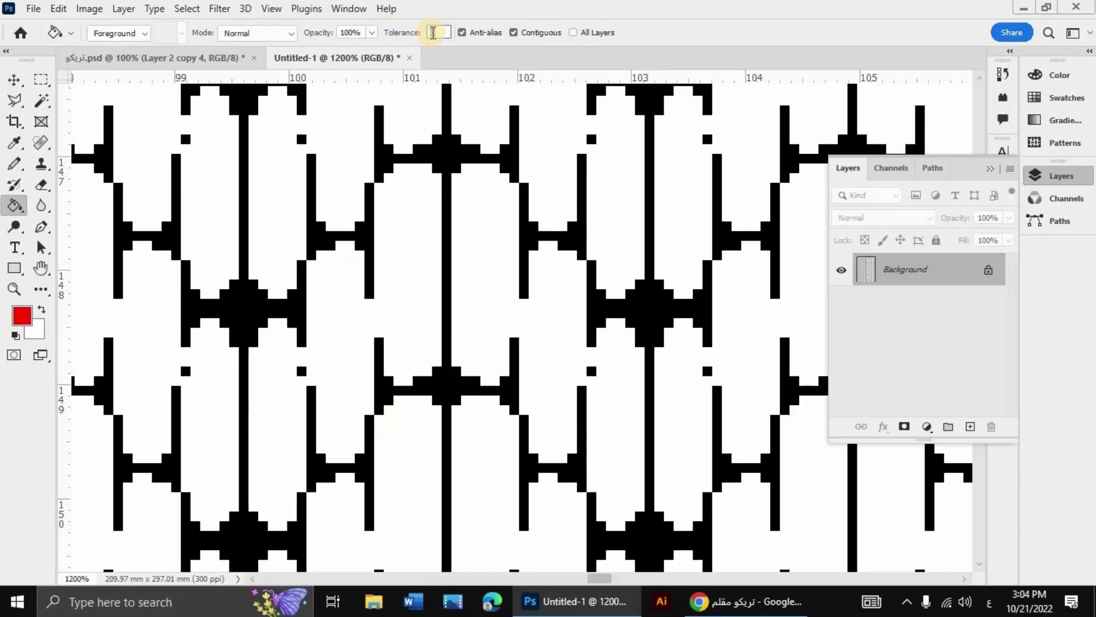
left_click(347, 330)
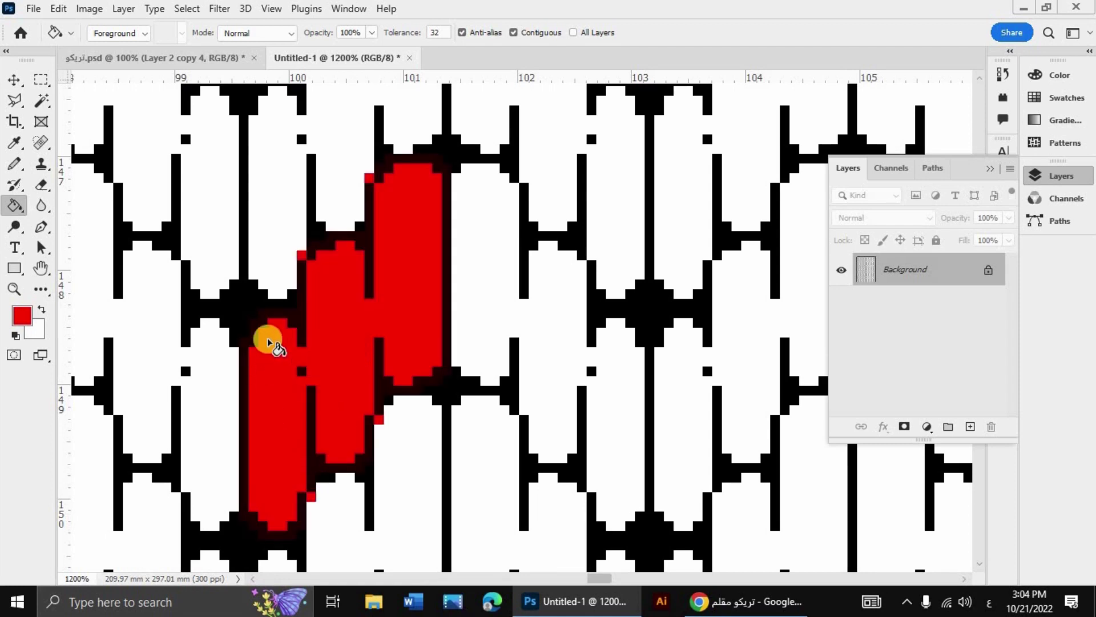
key("ctrl+plus")
key("ctrl+plus")
key("ctrl+plus")
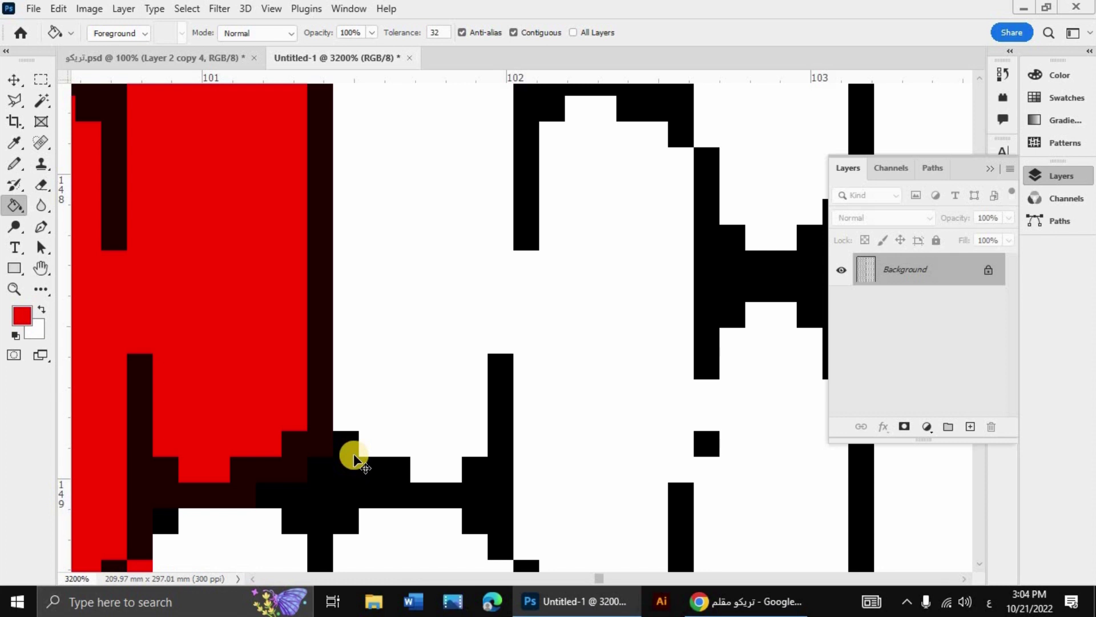
key("ctrl+plus")
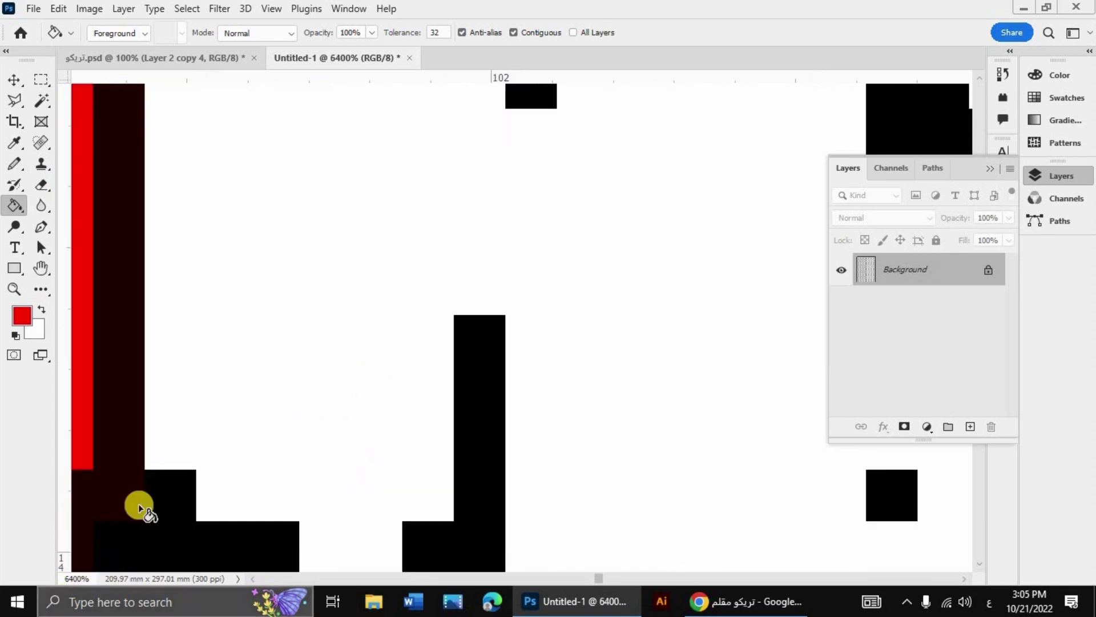
scroll(138, 504, "down", 1)
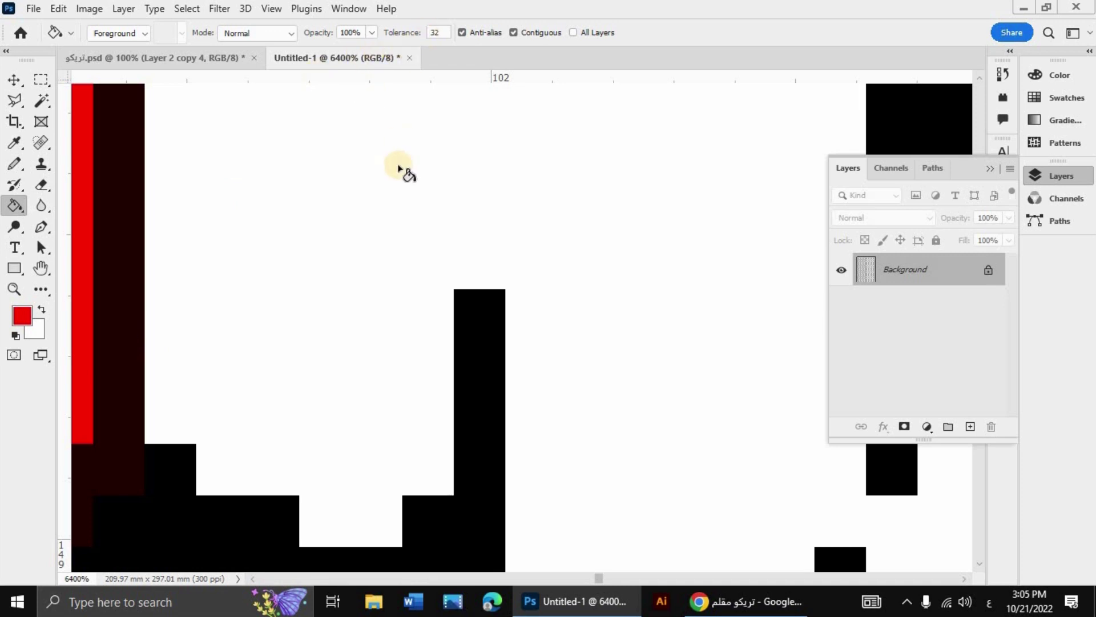
key("ctrl+z")
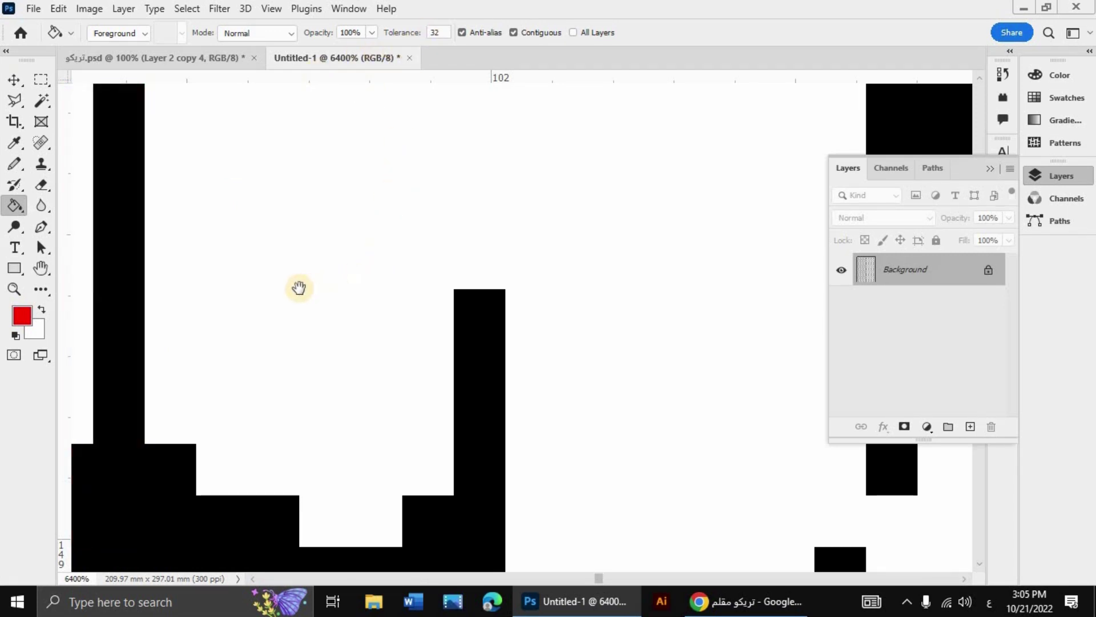
key("ctrl+1")
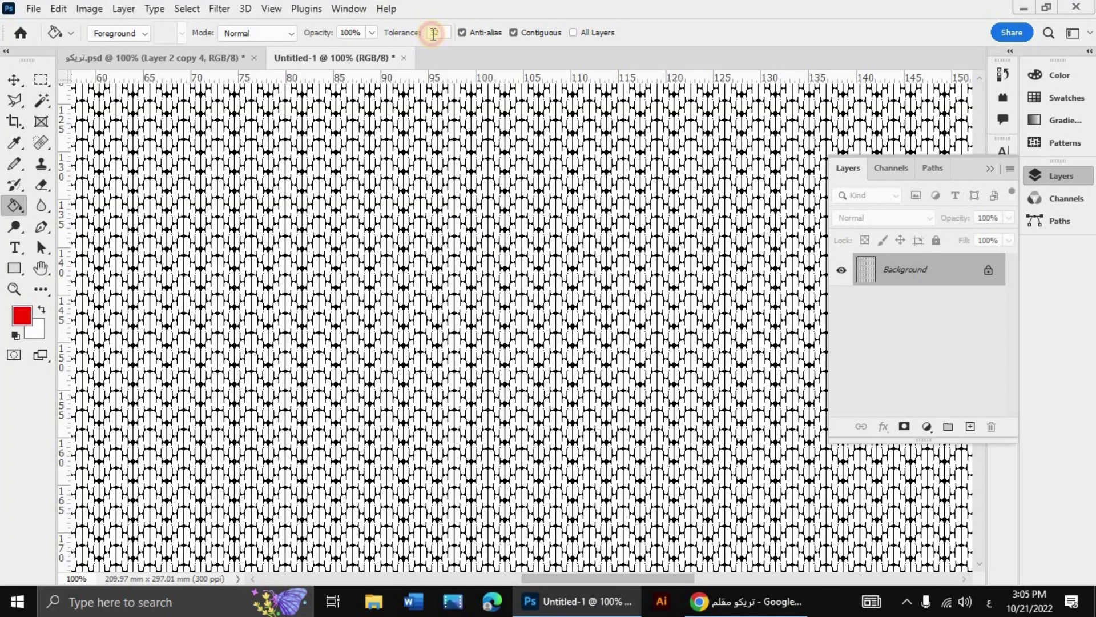
- Set tolerance 0 with anti-alias off and fill the first stitches red with crisp edges
type("0")
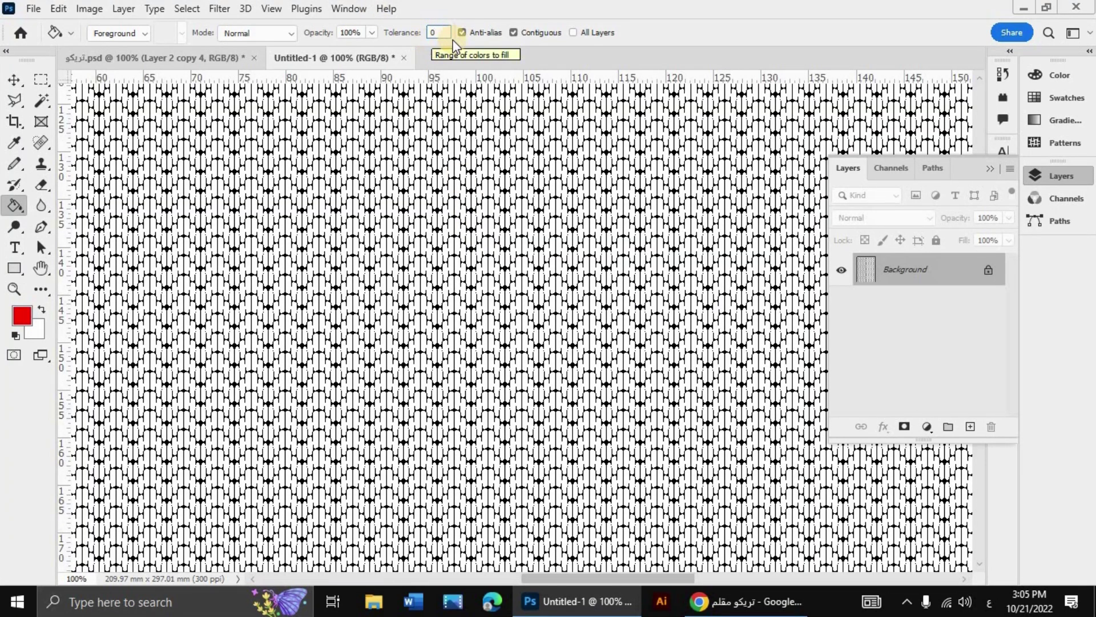
left_click(464, 32)
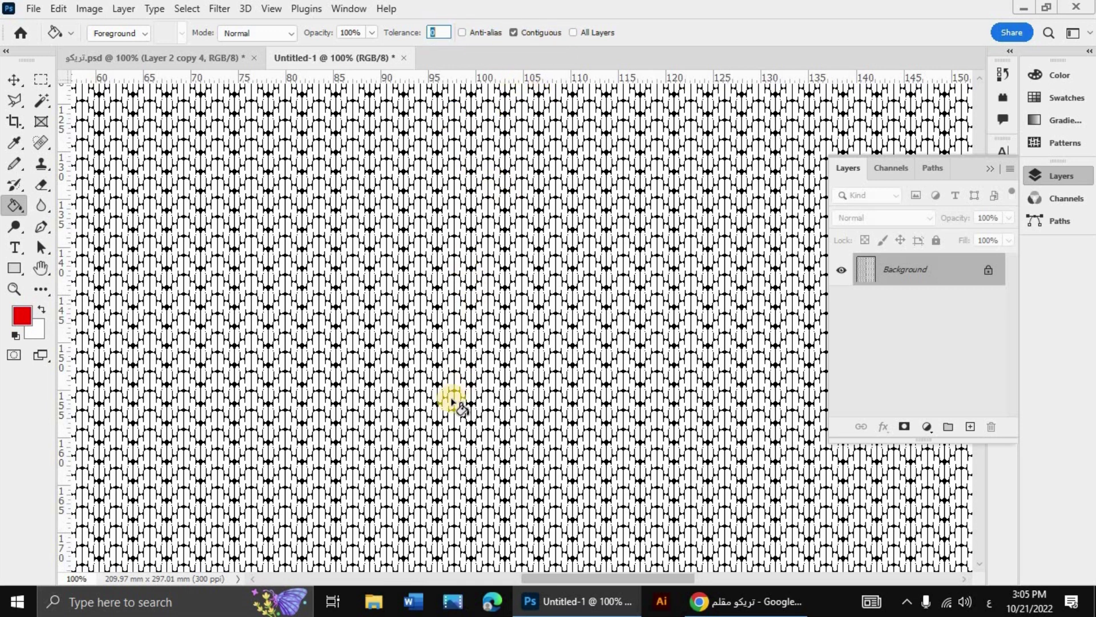
left_click(451, 345)
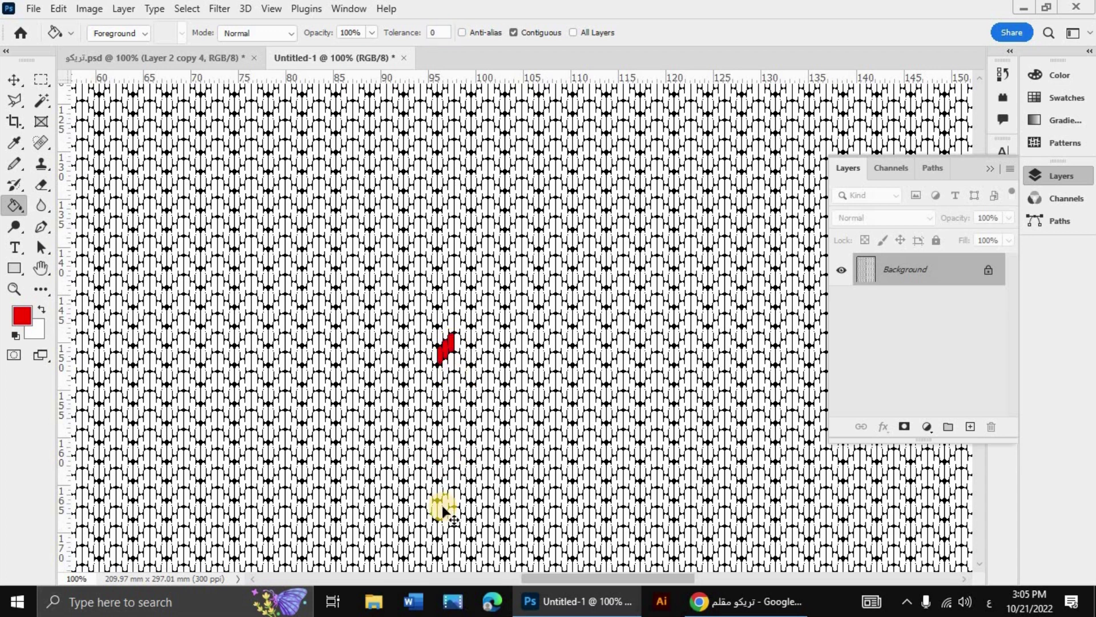
key("ctrl+plus")
key("ctrl+plus")
left_click(320, 388)
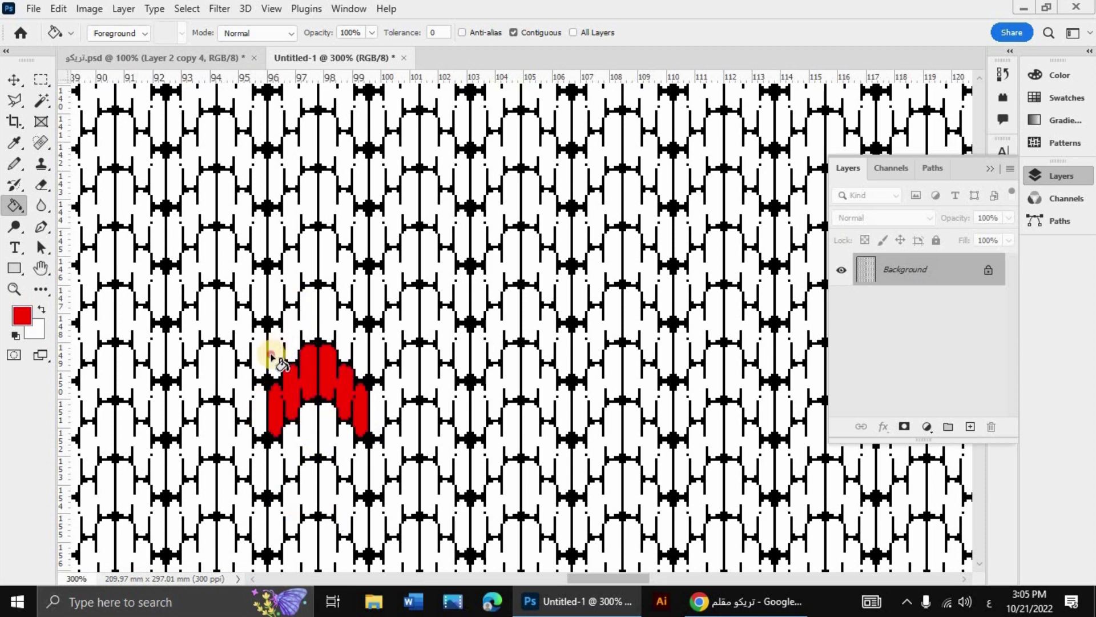
- Extend the red fill upward into a tall block of stitches and zoom out to view it
left_click(288, 339)
left_click(314, 311)
left_click(279, 295)
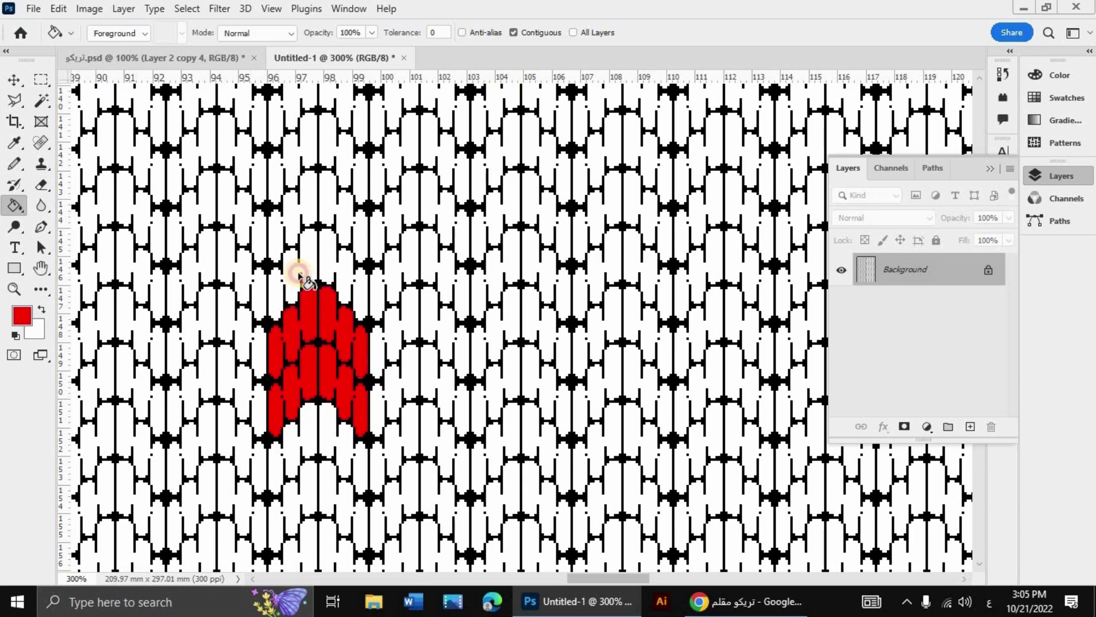
left_click(311, 251)
left_click(320, 202)
left_click(346, 228)
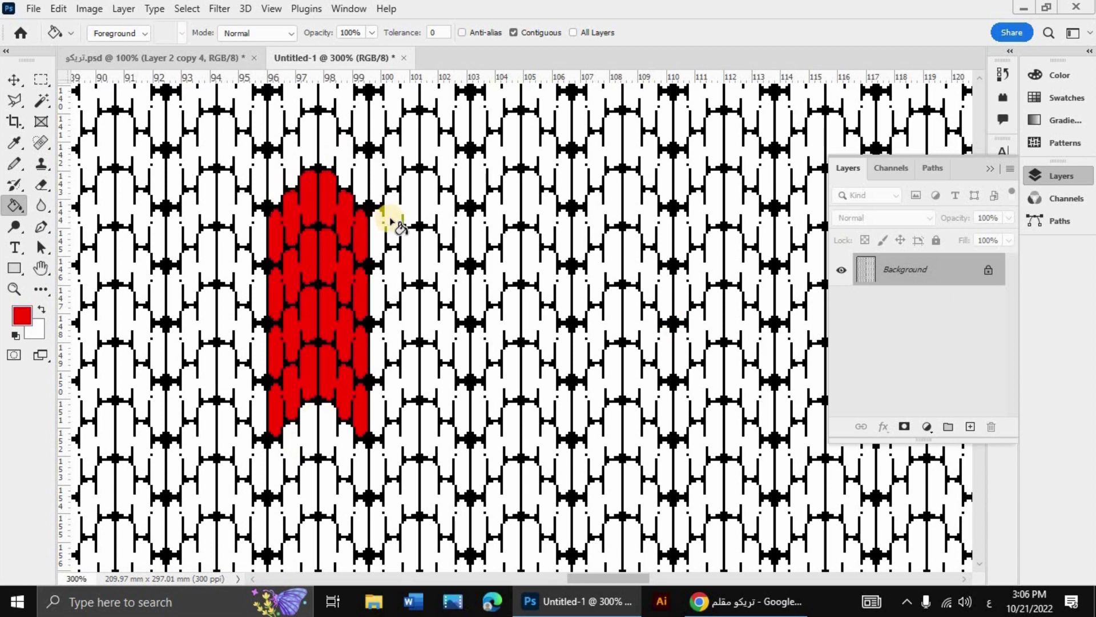
key("ctrl+minus")
key("ctrl+minus")
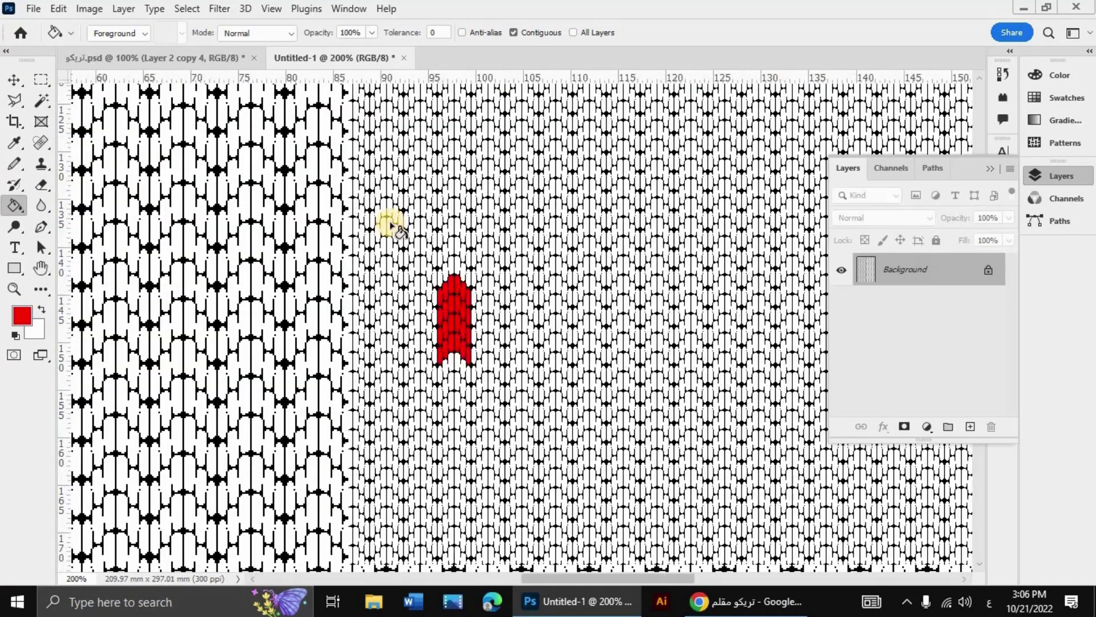
key("ctrl+minus")
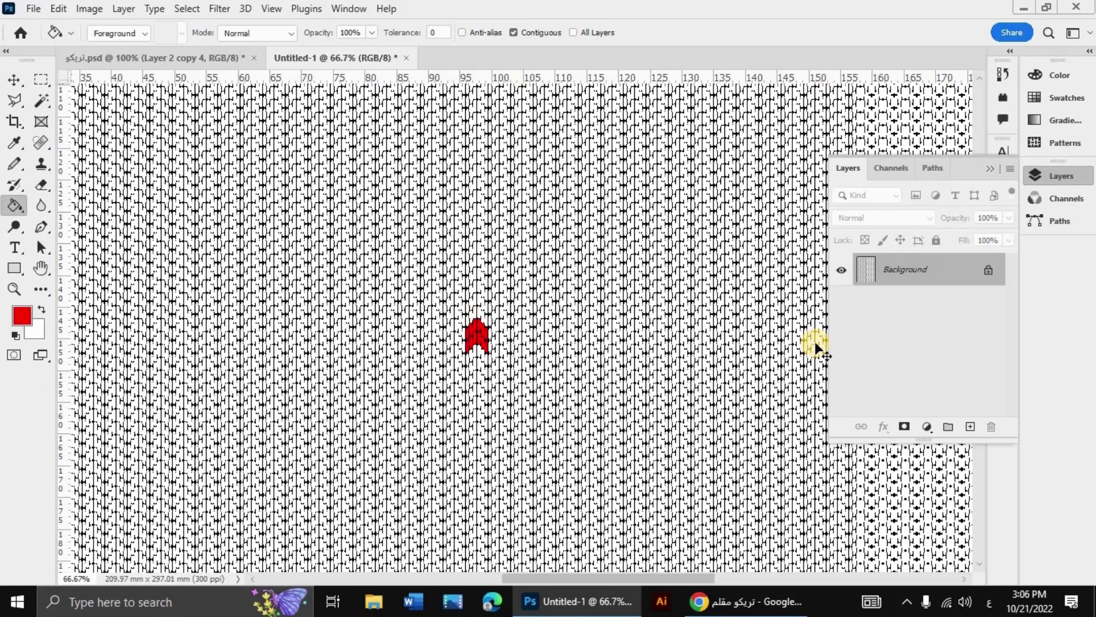
- Remove the red test block and zoom back in on the pattern
key("ctrl+plus")
key("ctrl+plus")
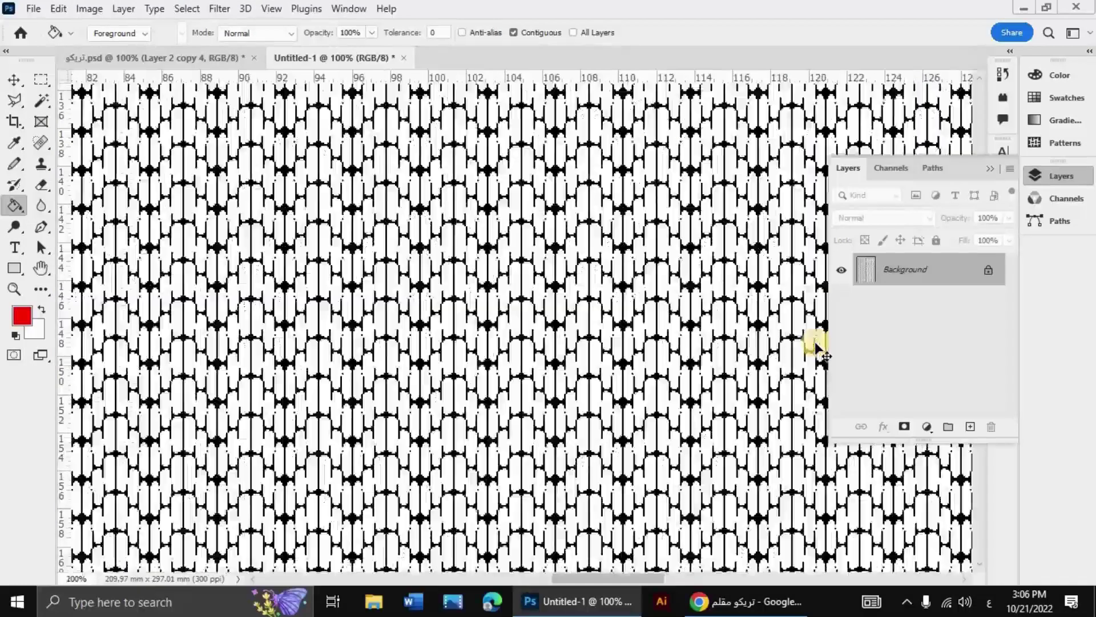
key("ctrl+plus")
left_click_drag(40, 80, 103, 111)
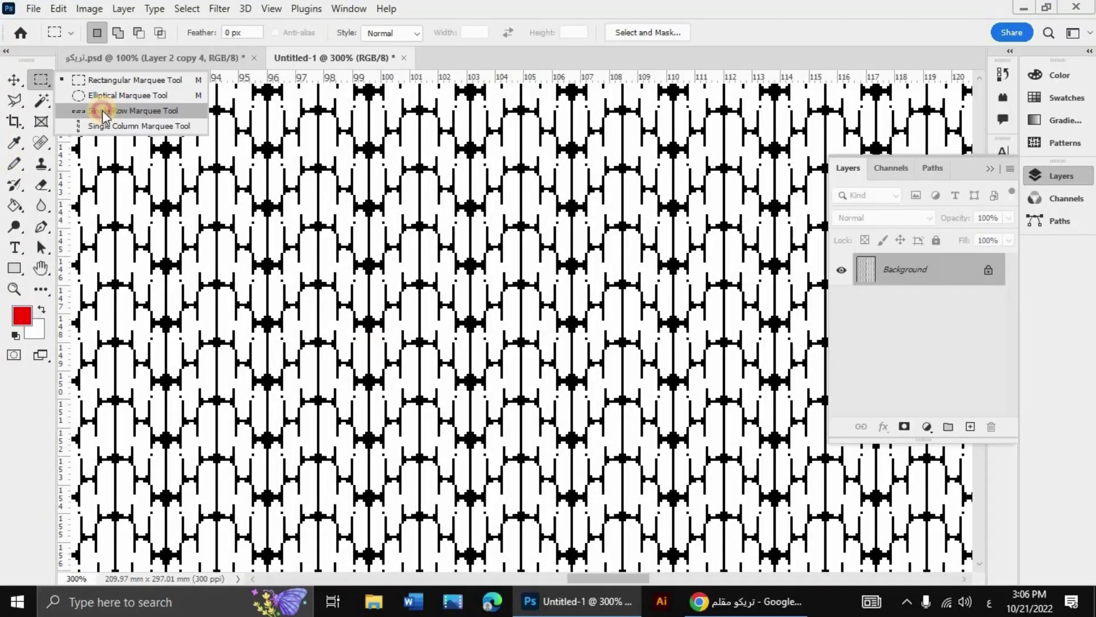
- Select a one-pixel row across the pattern with the Single Row Marquee and zoom in on it
left_click(102, 111)
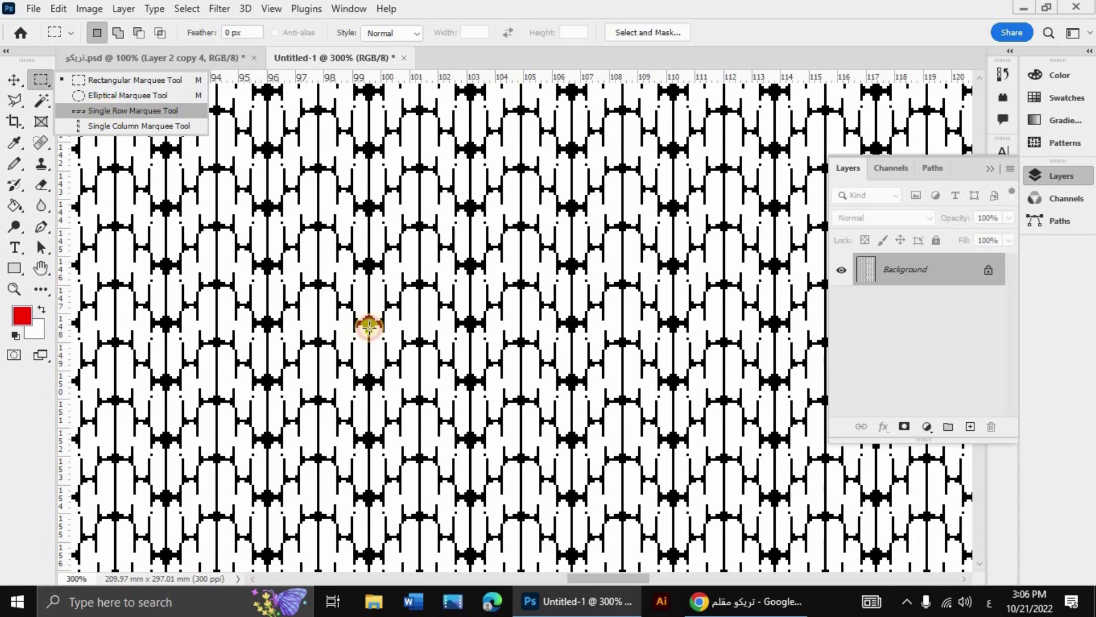
left_click(531, 307)
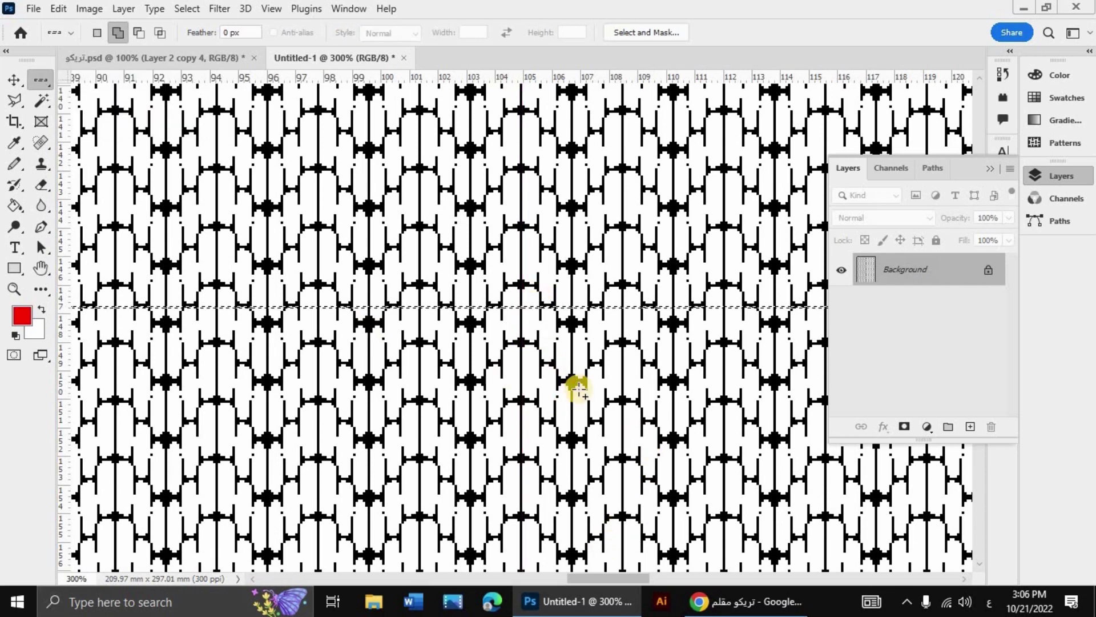
key("ctrl+plus")
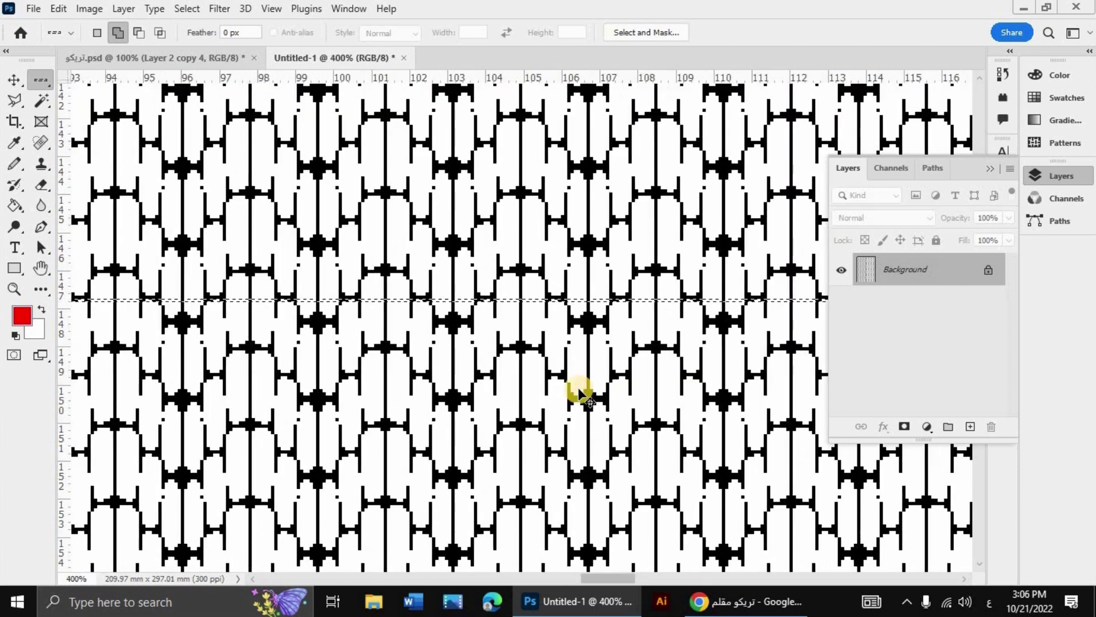
key("ctrl+plus")
key("ctrl+plus")
key("ctrl+plus")
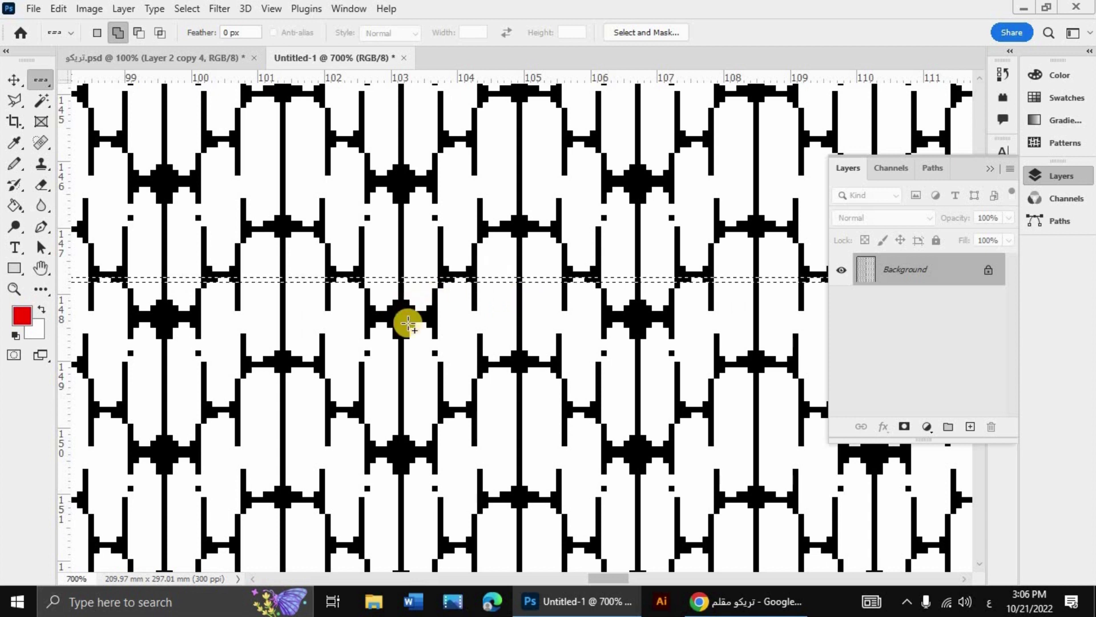
left_click(43, 102)
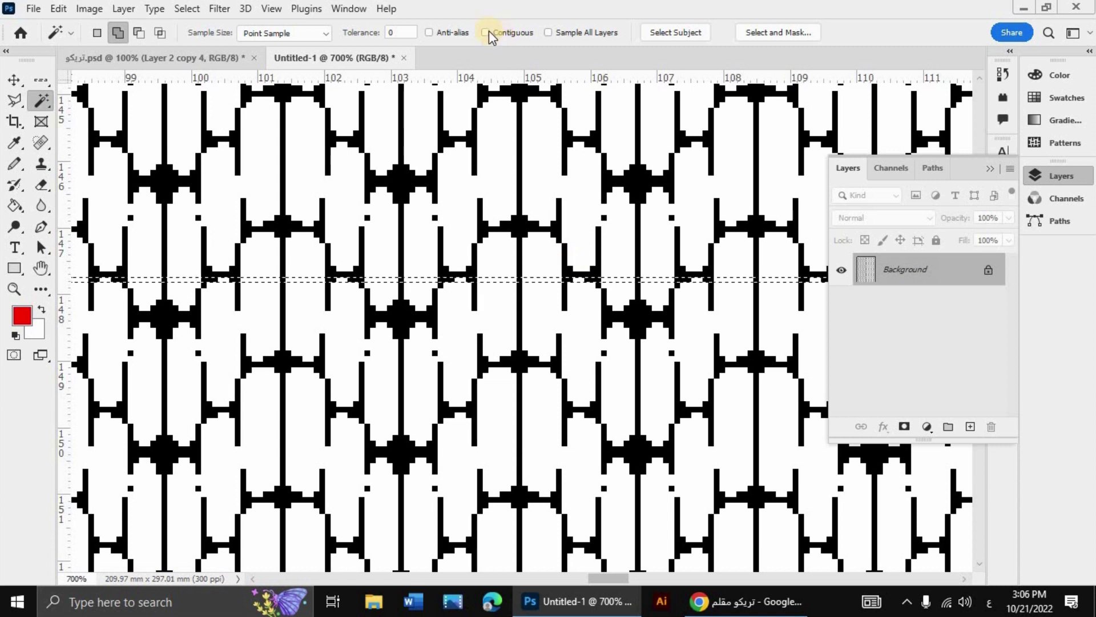
left_click(98, 33)
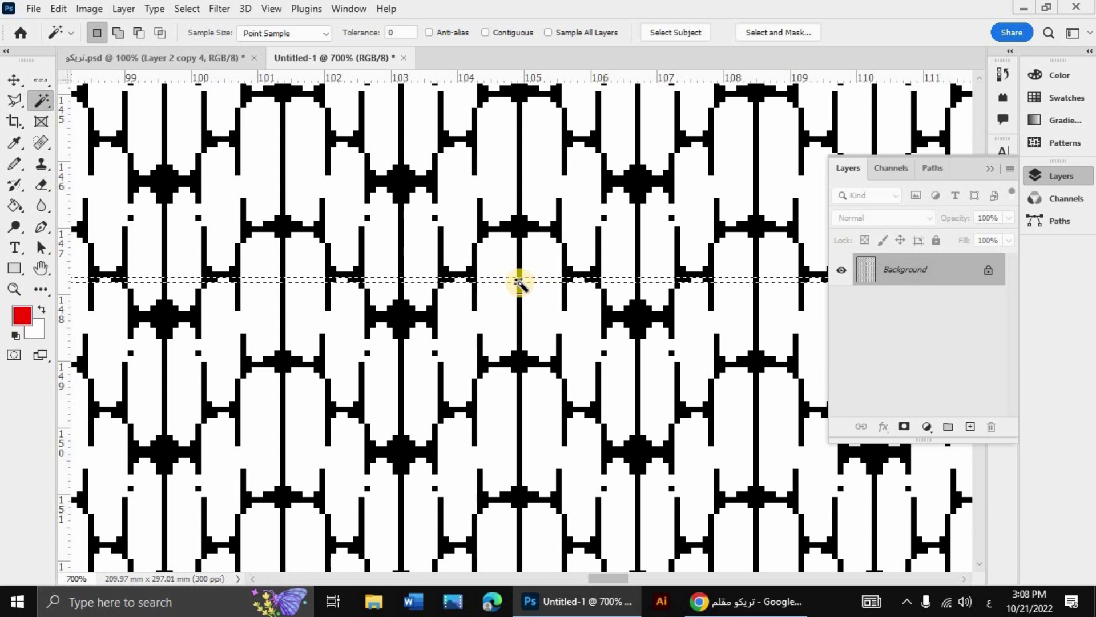
key("alt")
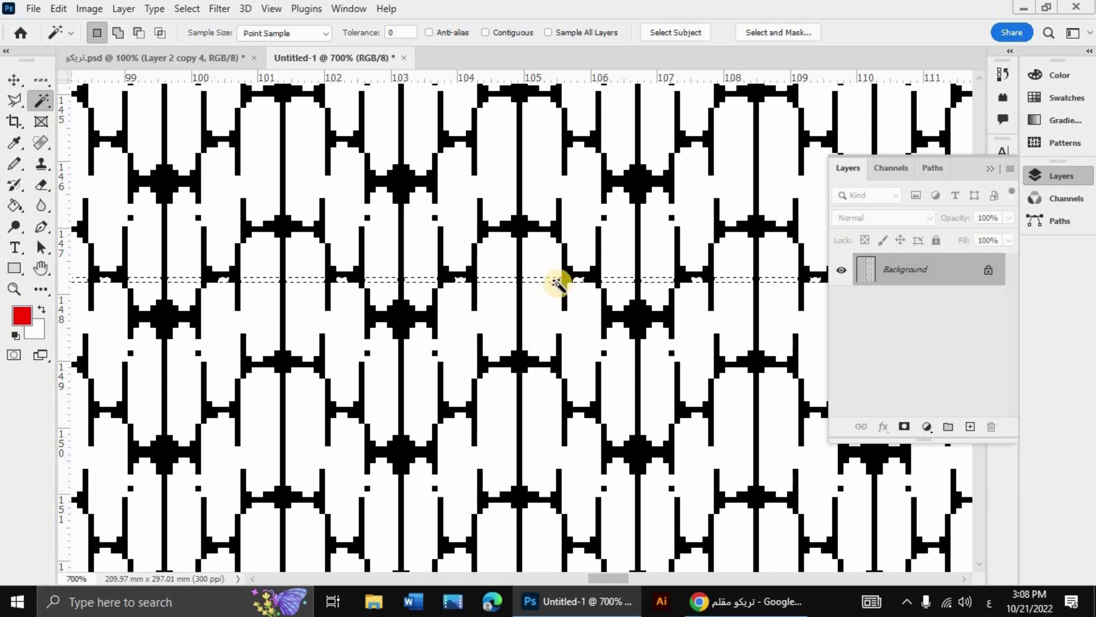
key("ctrl+plus")
key("ctrl+plus")
key("ctrl+plus")
key("ctrl+plus")
key("ctrl+plus")
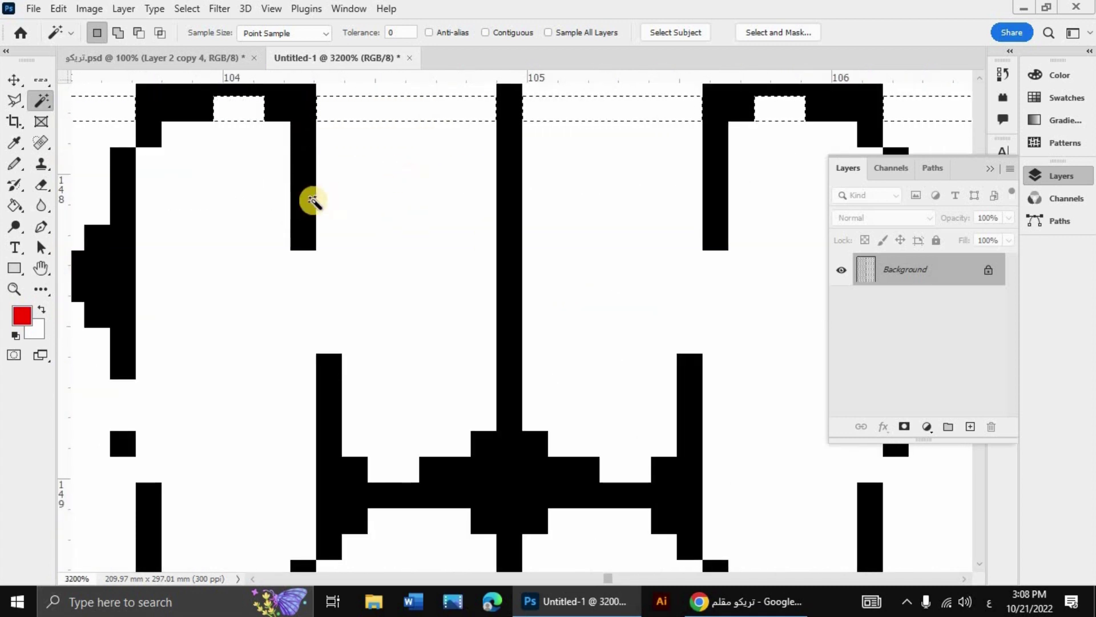
left_click(187, 8)
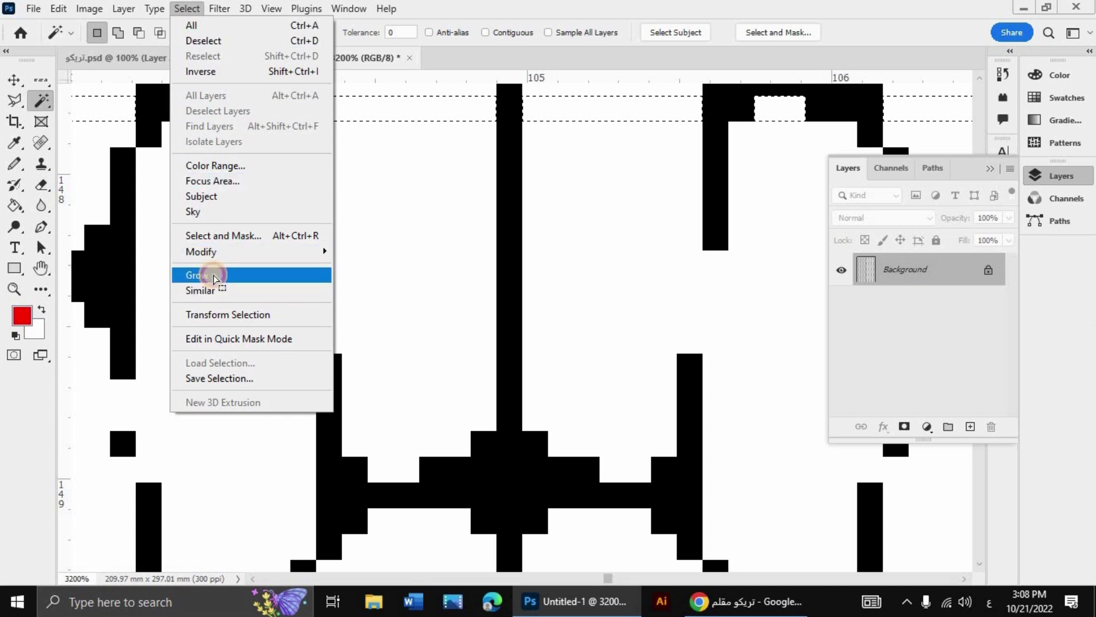
left_click(213, 276)
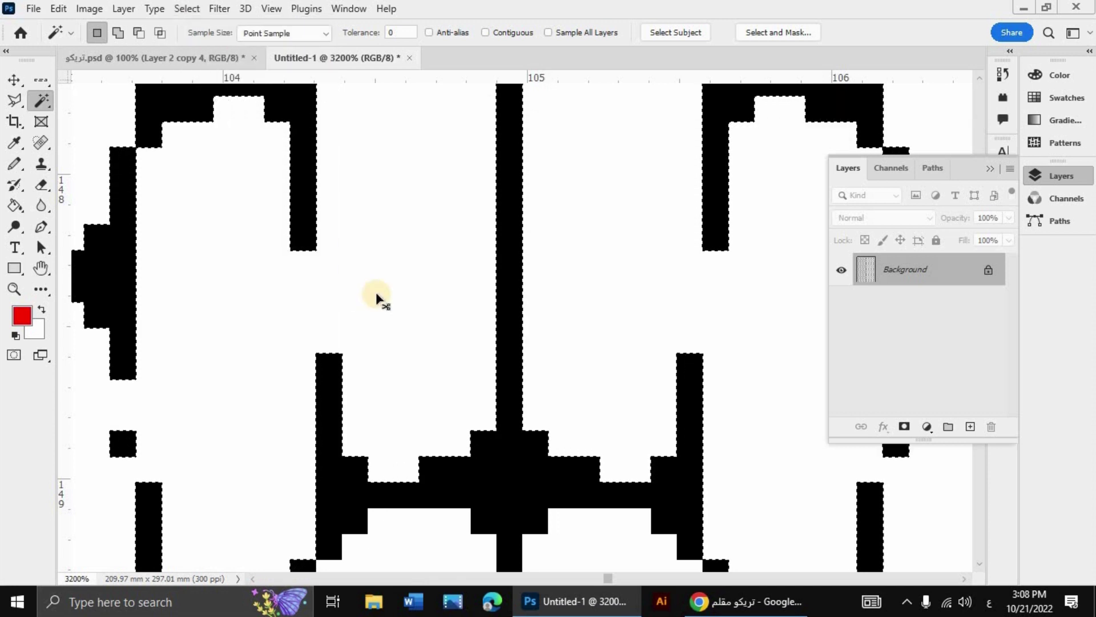
key("ctrl+minus")
key("ctrl+minus")
key("ctrl+minus")
key("ctrl+minus")
key("ctrl+minus")
key("ctrl+minus")
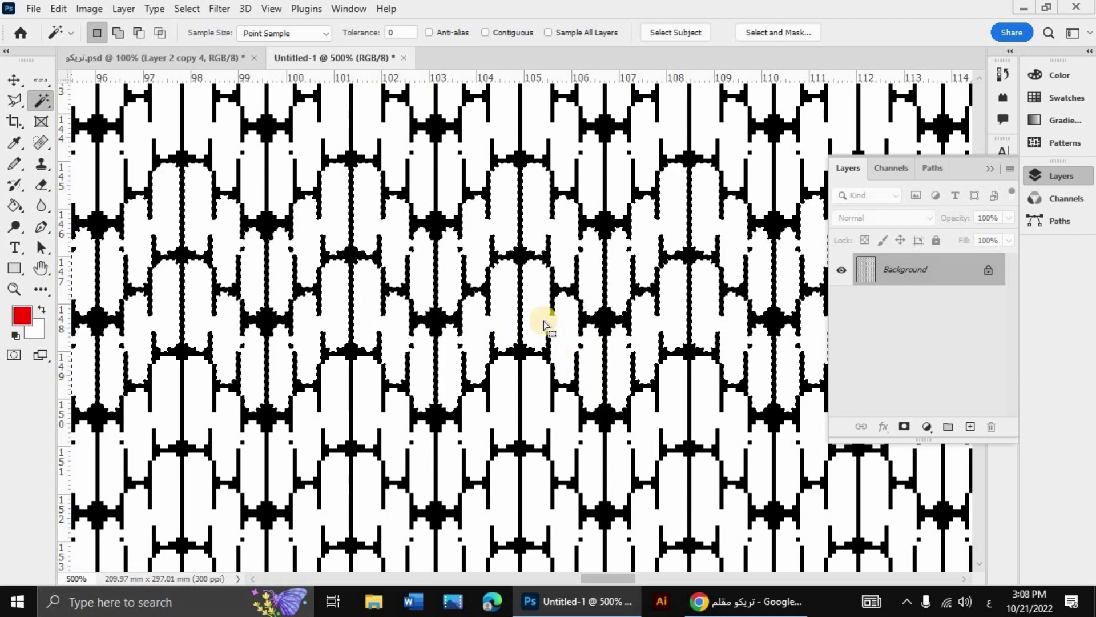
scroll(547, 320, "up", 2)
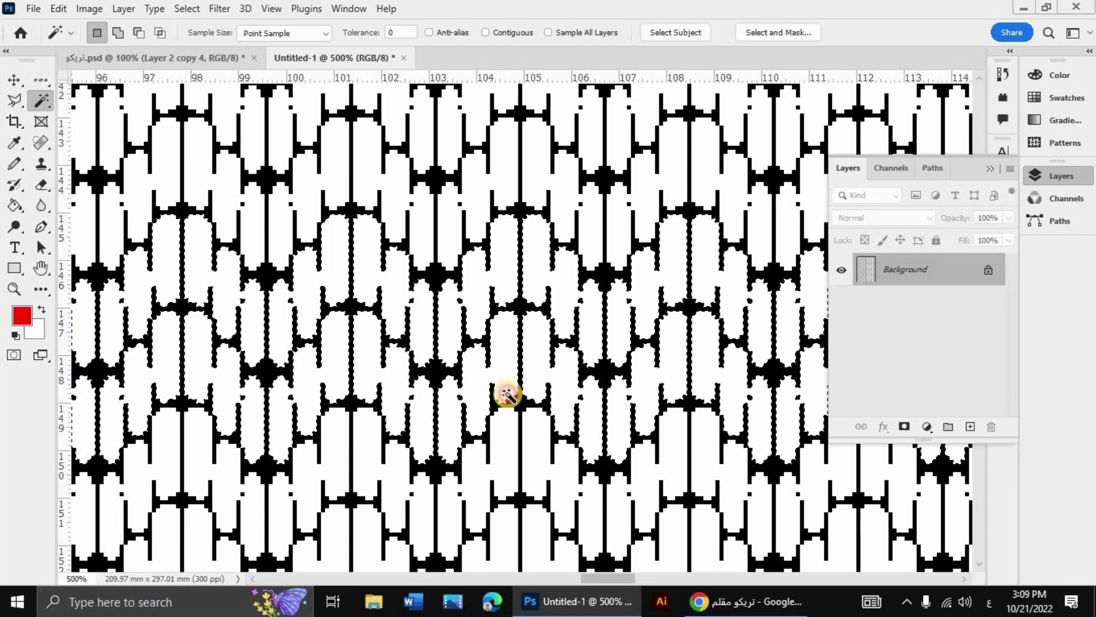
- Select a single pixel row, then Magic Wand add the stitches along it
key("ctrl+d")
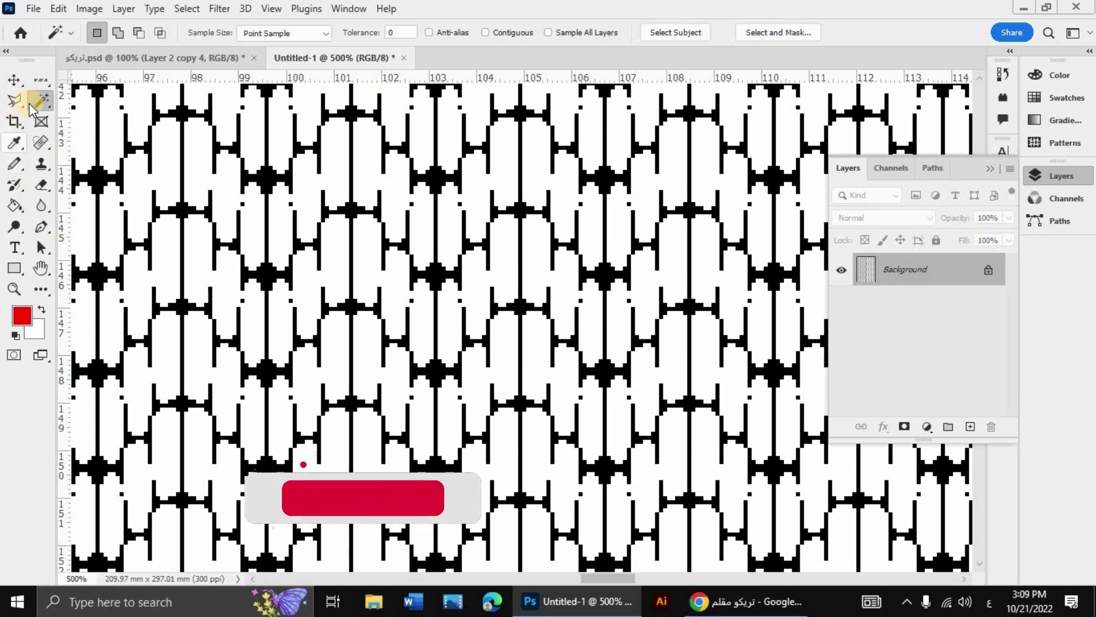
left_click(41, 80)
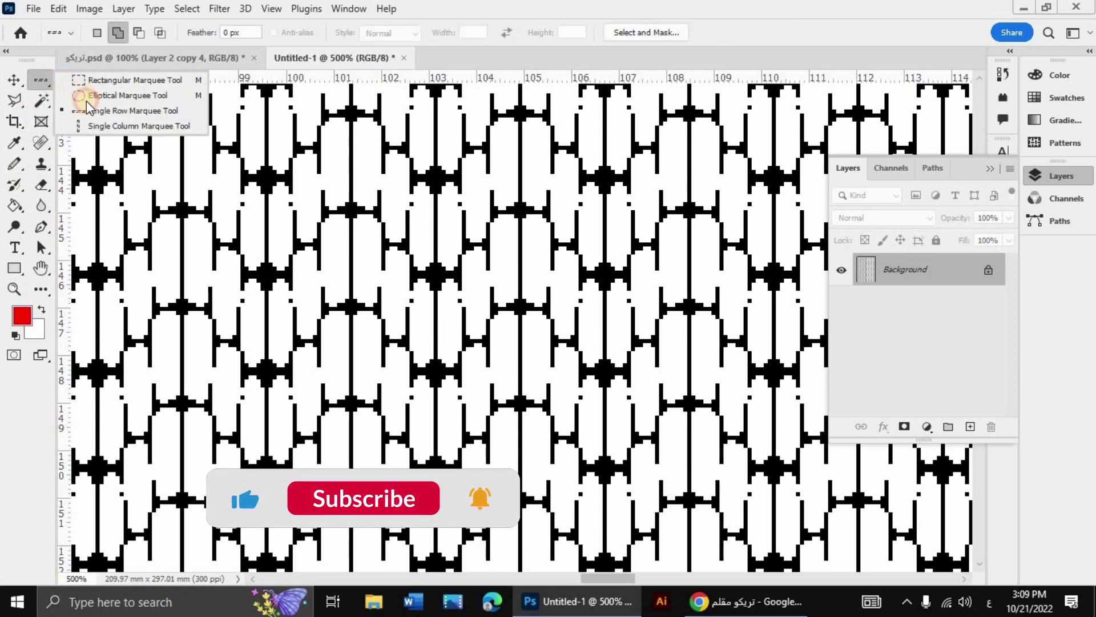
left_click(402, 244)
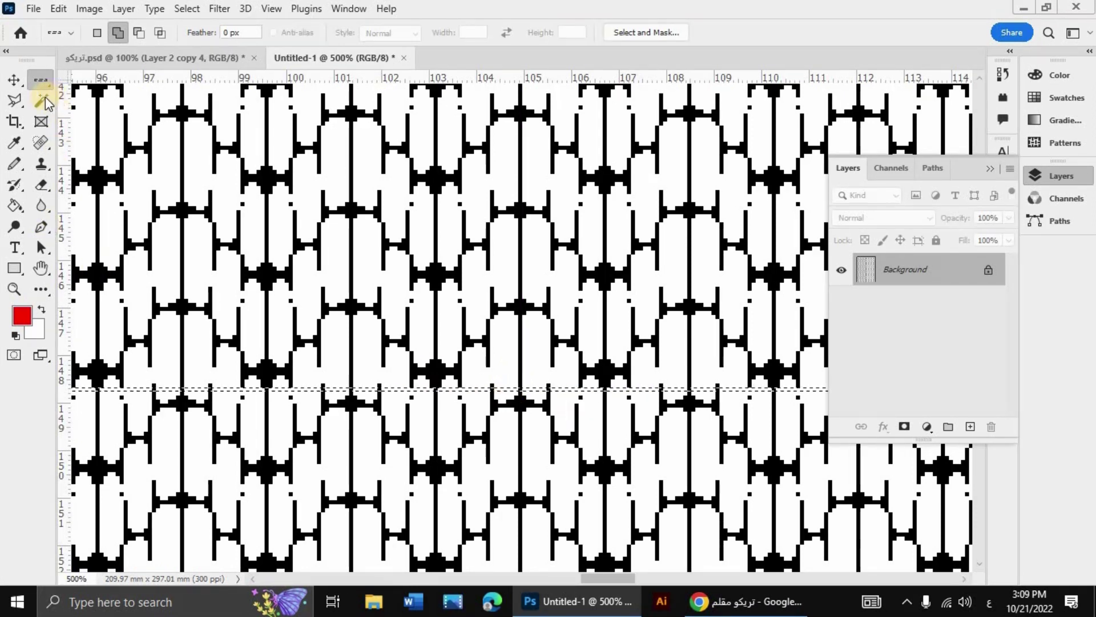
key("w")
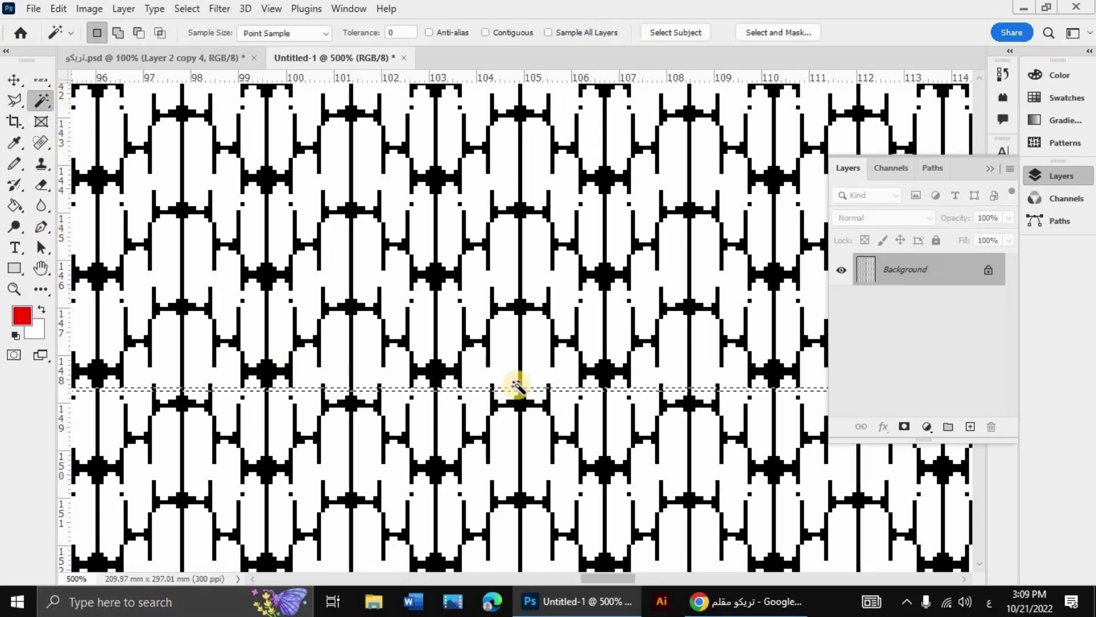
key("shift")
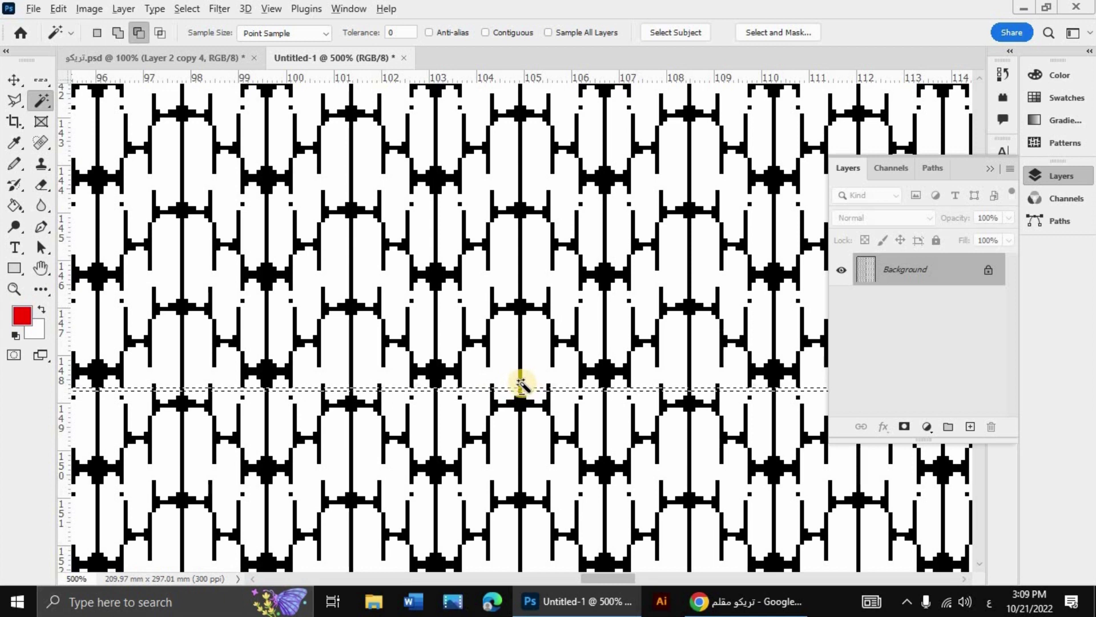
left_click(517, 394)
key("ctrl+plus")
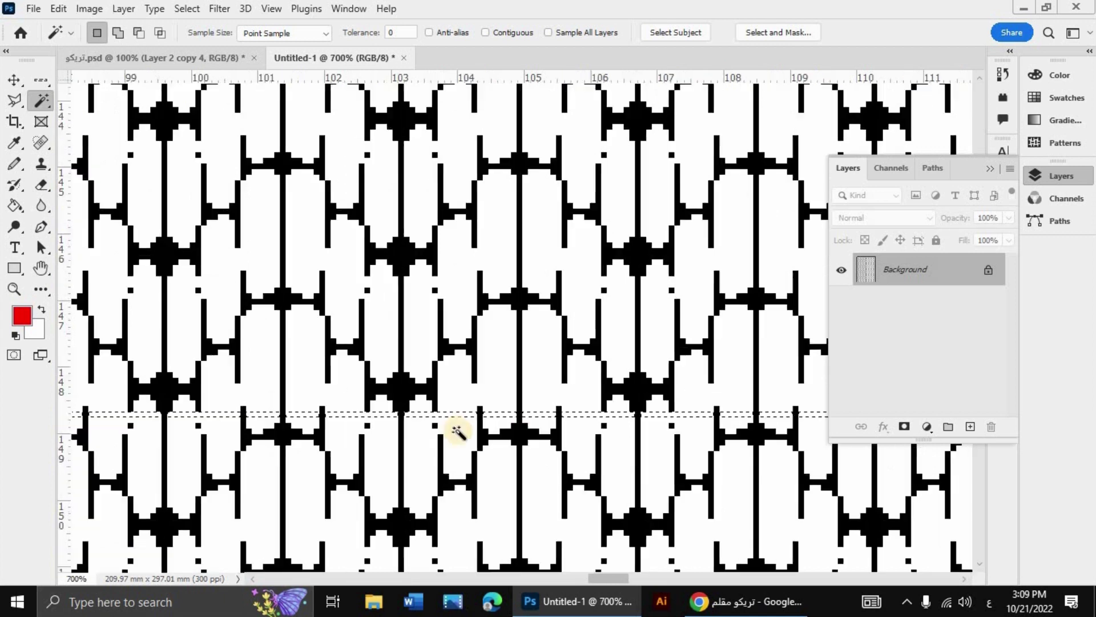
- Grow the selection across the whole zigzag stitch row
left_click(187, 9)
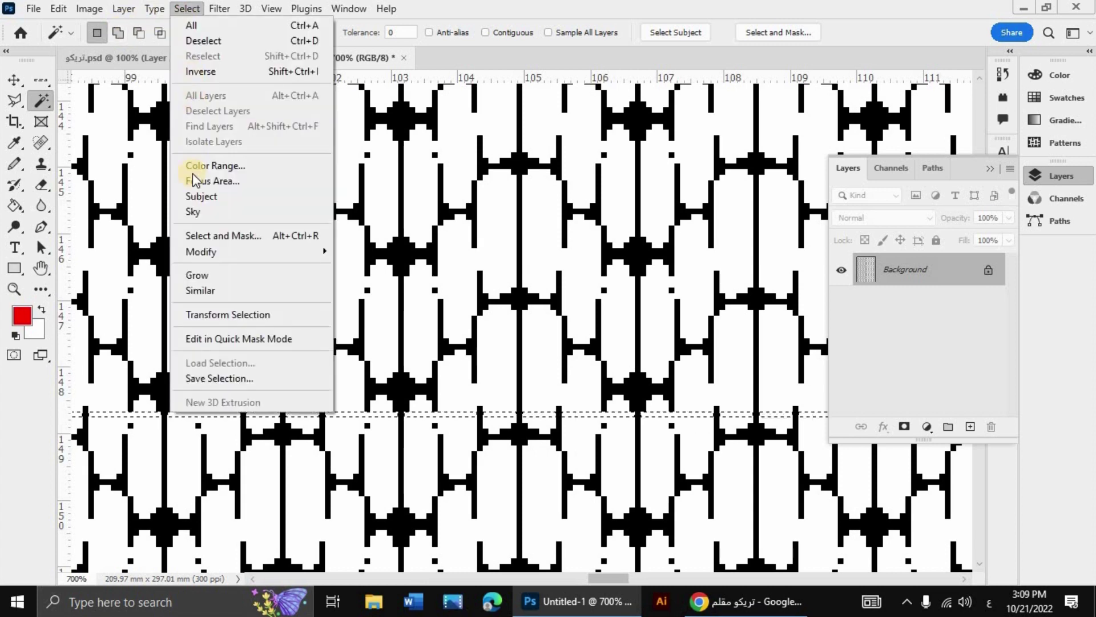
left_click(220, 275)
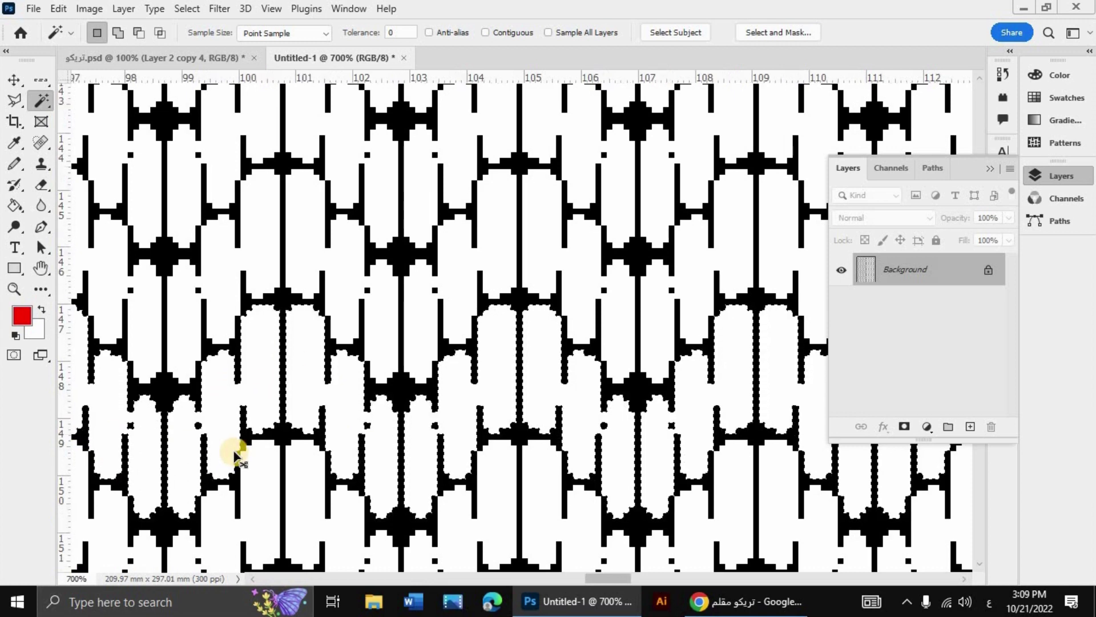
key("ctrl+minus")
key("ctrl+minus")
key("ctrl+minus")
key("ctrl+minus")
key("ctrl+minus")
key("ctrl+minus")
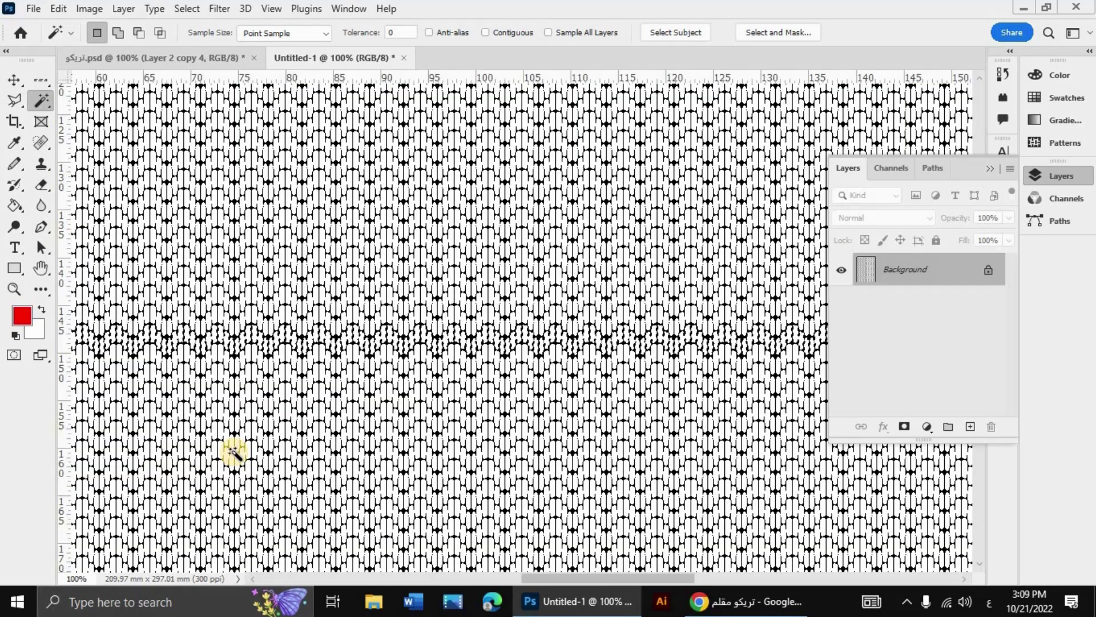
key("ctrl+minus")
key("ctrl+minus")
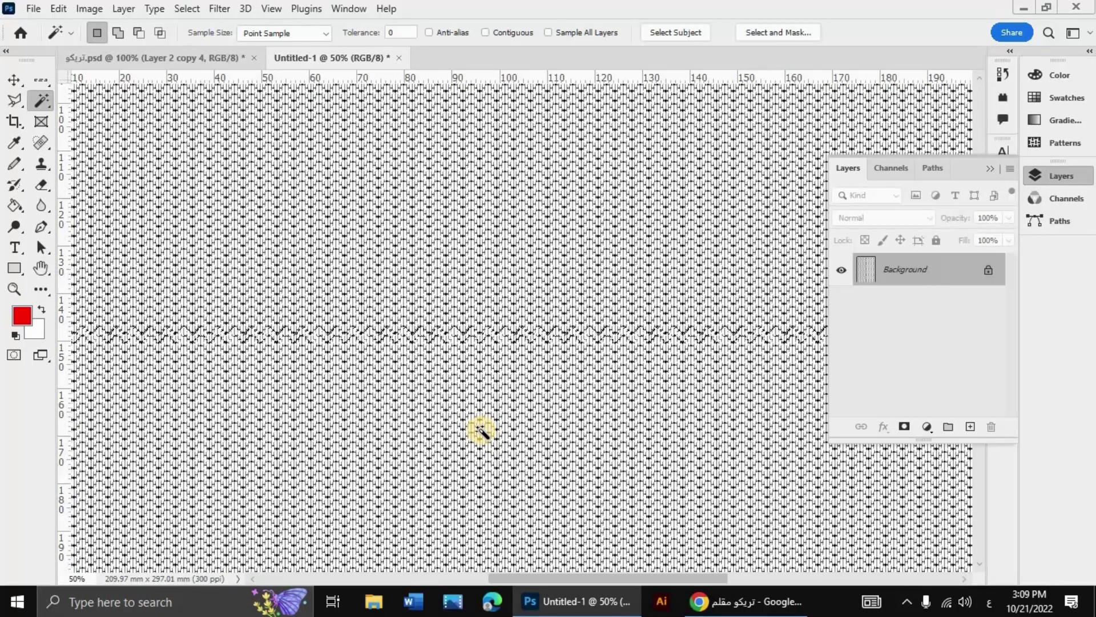
- Fill the selected zigzag row with the red foreground colour and deselect
left_click(59, 8)
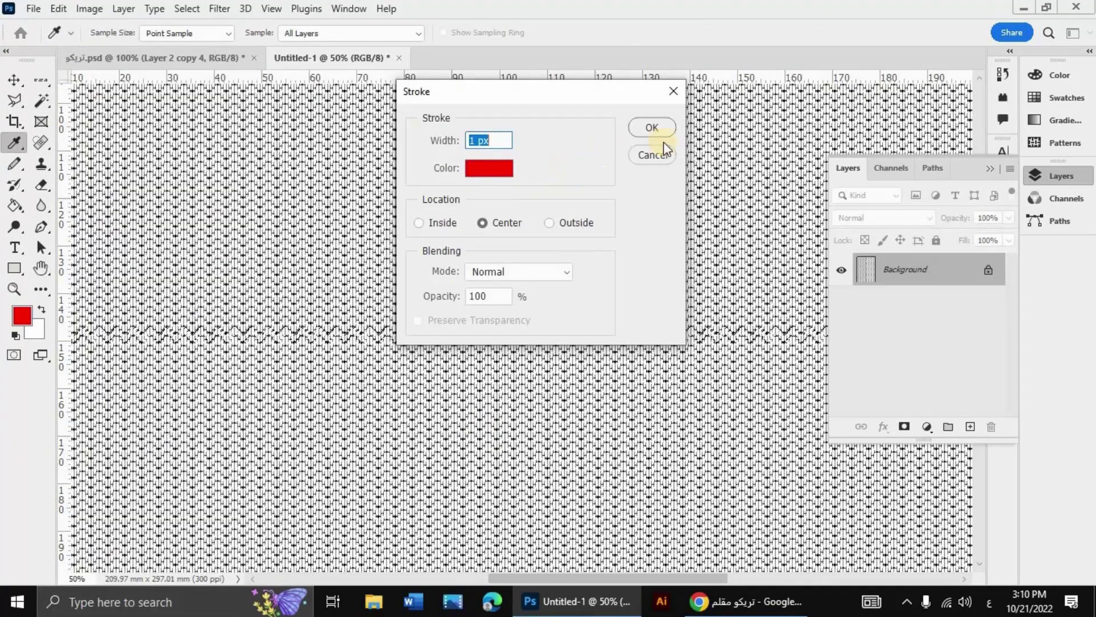
left_click(423, 145)
left_click(510, 131)
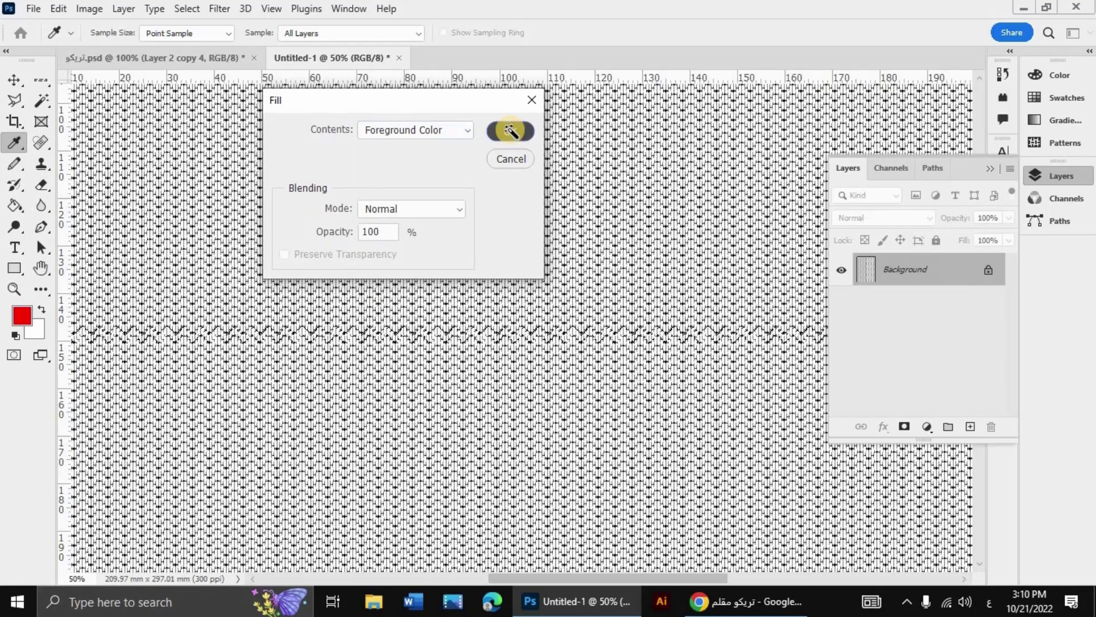
key("ctrl+d")
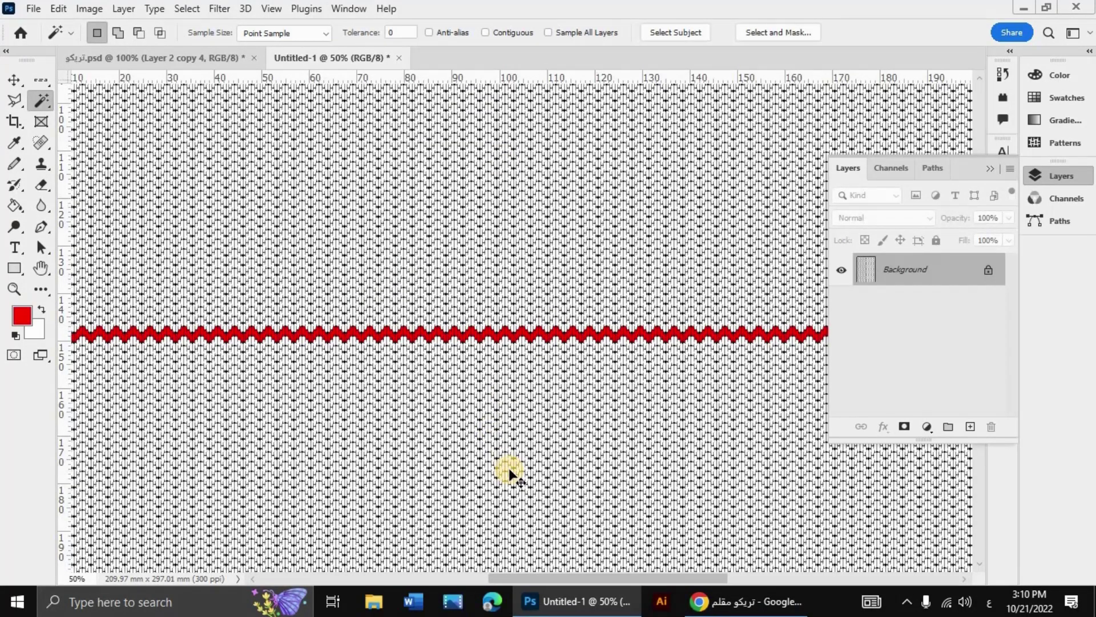
key("ctrl+plus")
key("ctrl+plus")
key("ctrl+plus")
key("ctrl+plus")
key("ctrl+plus")
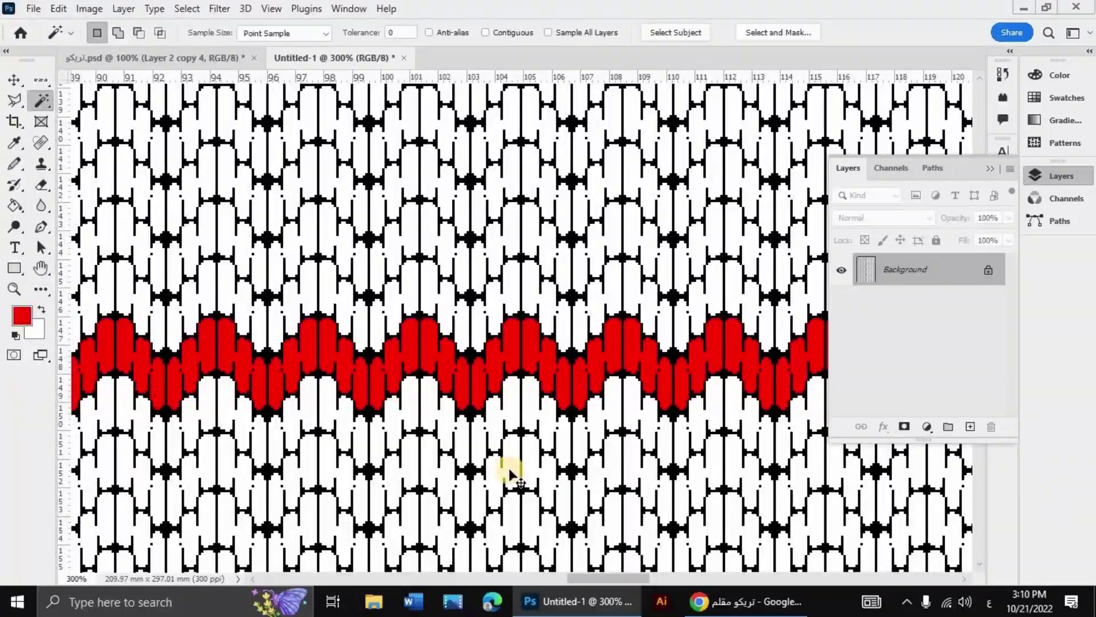
- Draw a full-width rectangular marquee band along the stitch rows around the red stripe
key("ctrl+minus")
key("ctrl+minus")
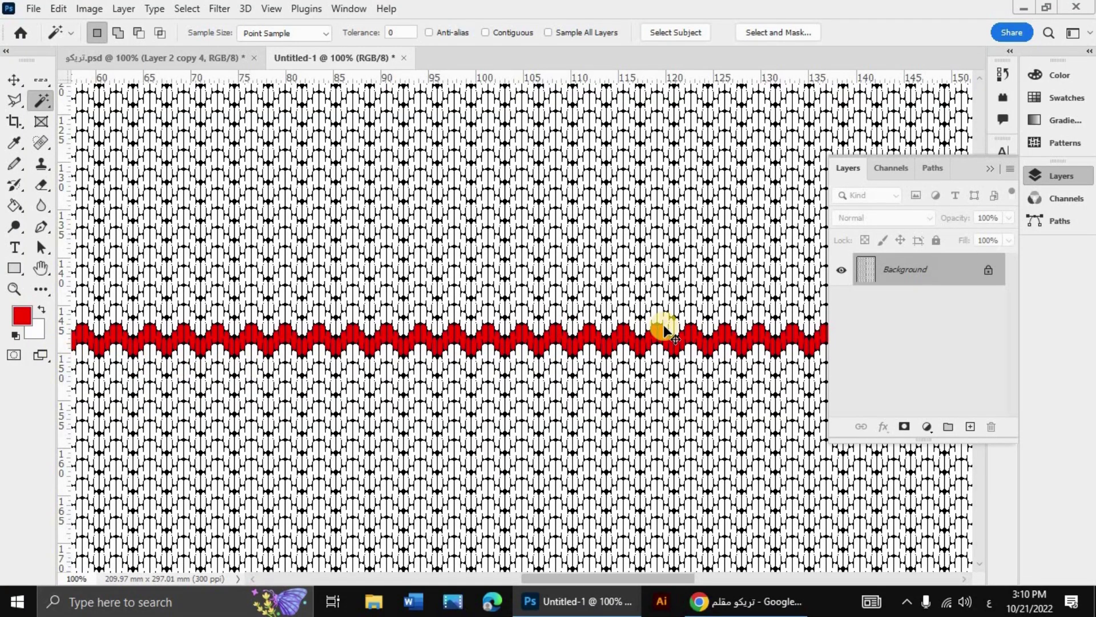
key("ctrl+minus")
key("ctrl+minus")
key("ctrl+minus")
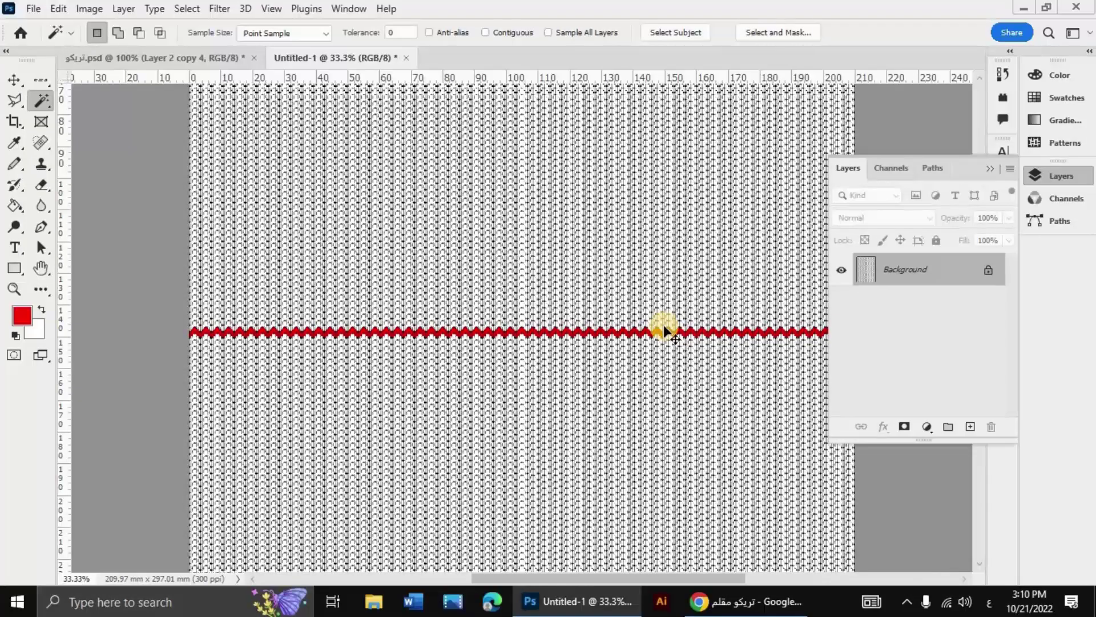
key("ctrl+plus")
key("ctrl+plus")
key("ctrl+plus")
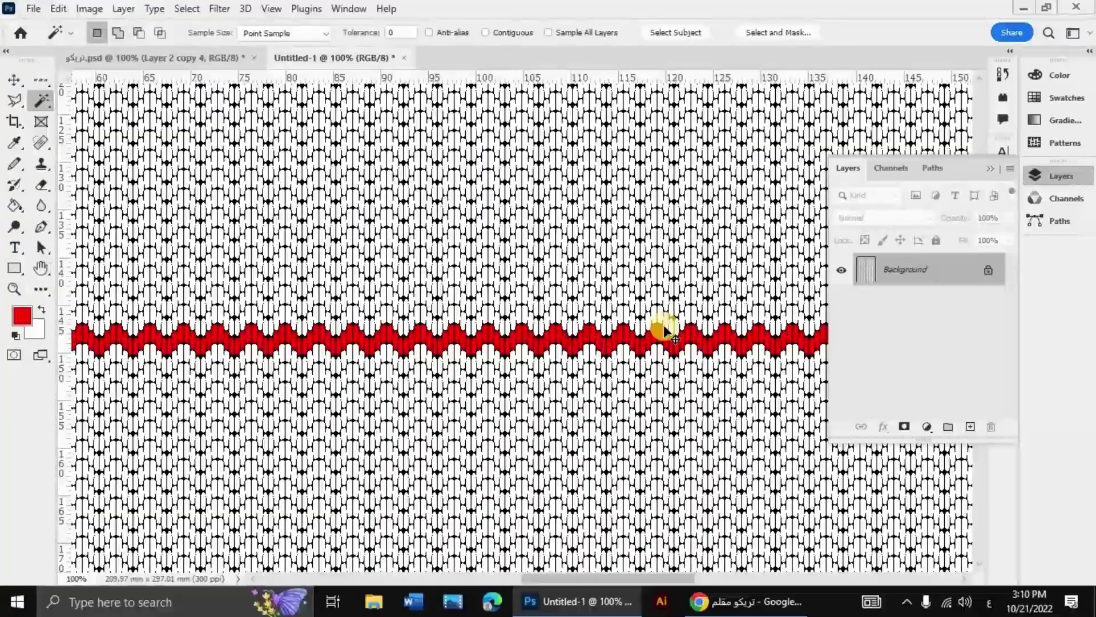
key("ctrl+plus")
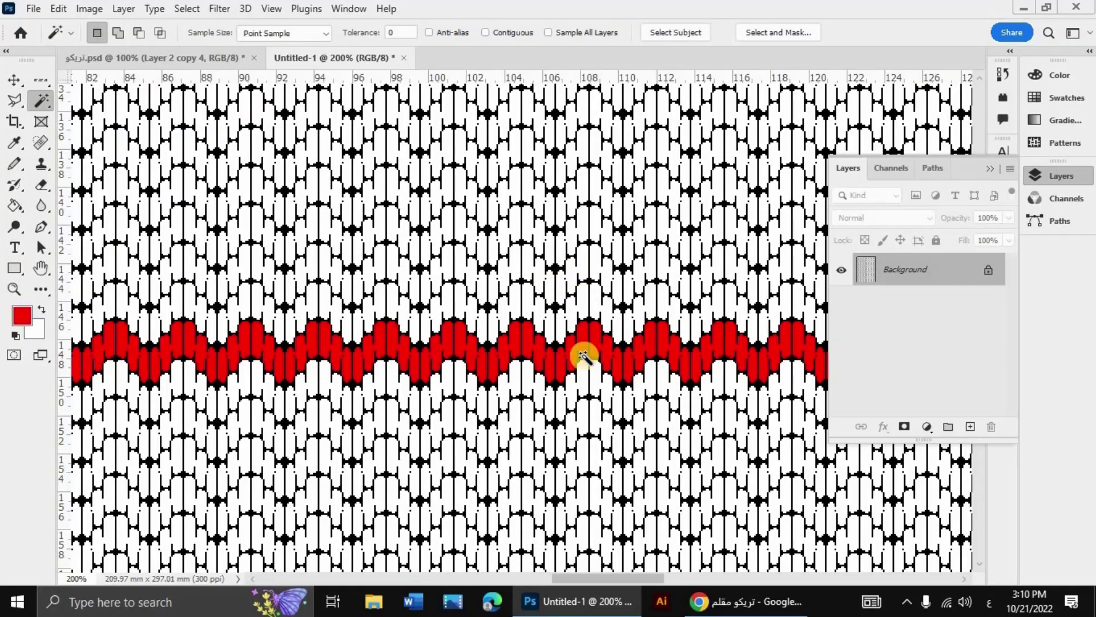
left_click_drag(33, 83, 85, 81)
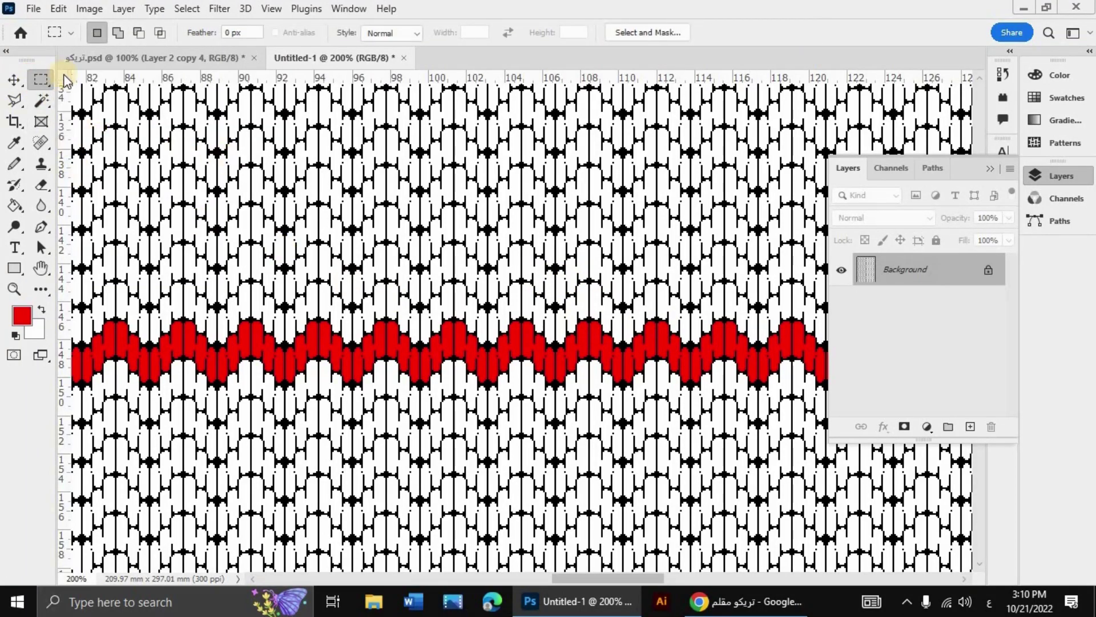
key("ctrl+minus")
key("ctrl+minus")
key("ctrl+minus")
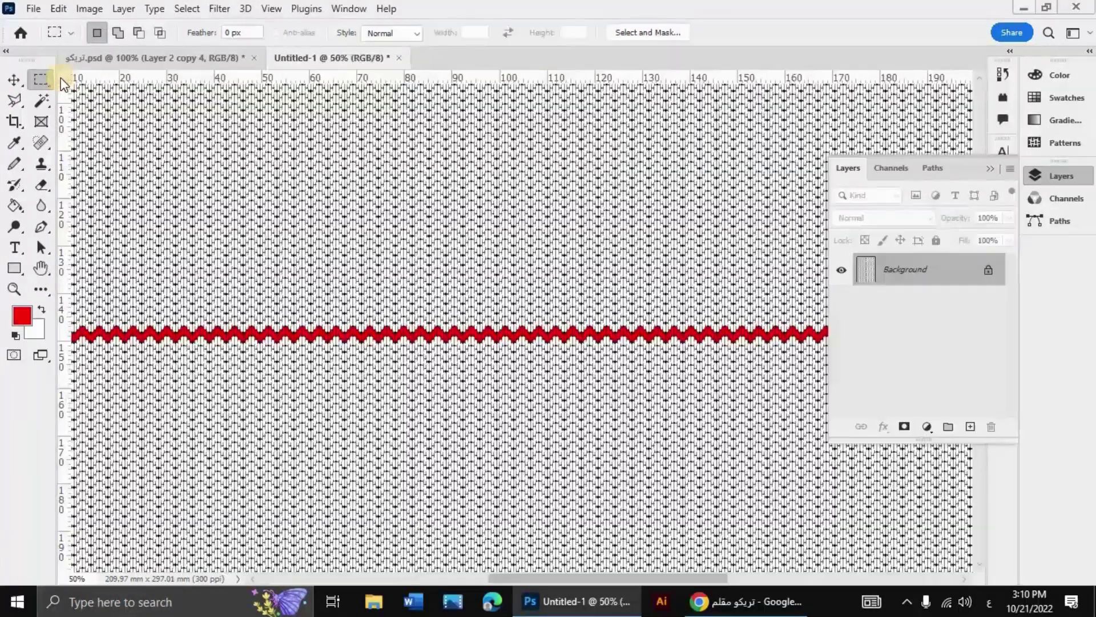
key("ctrl+minus")
key("ctrl+minus")
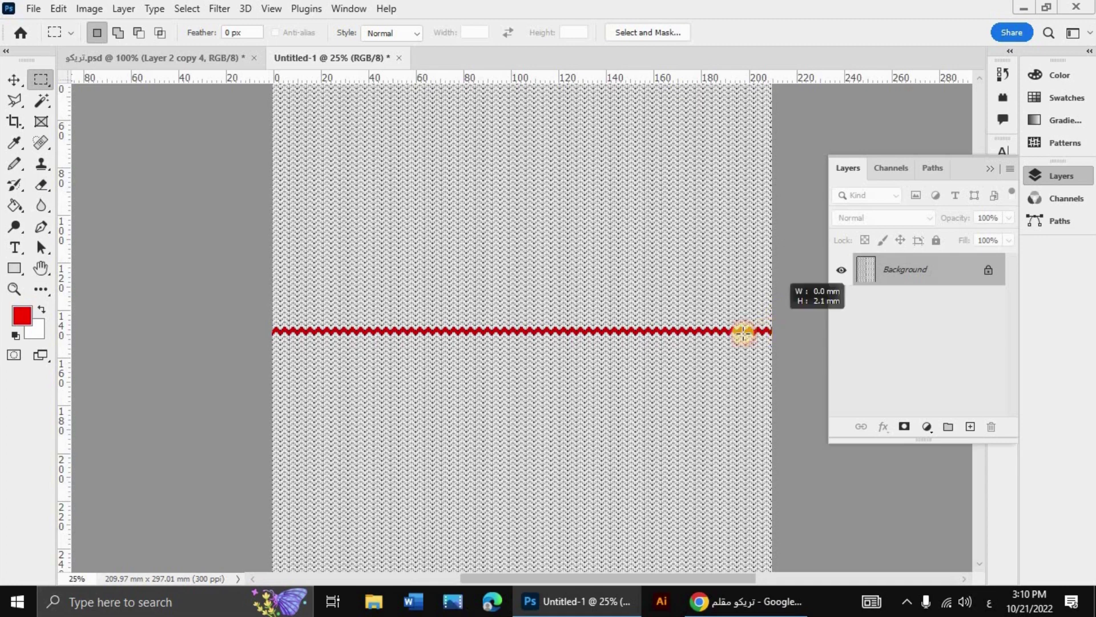
left_click_drag(743, 333, 269, 325)
key("ctrl+plus")
key("ctrl+plus")
key("ctrl+plus")
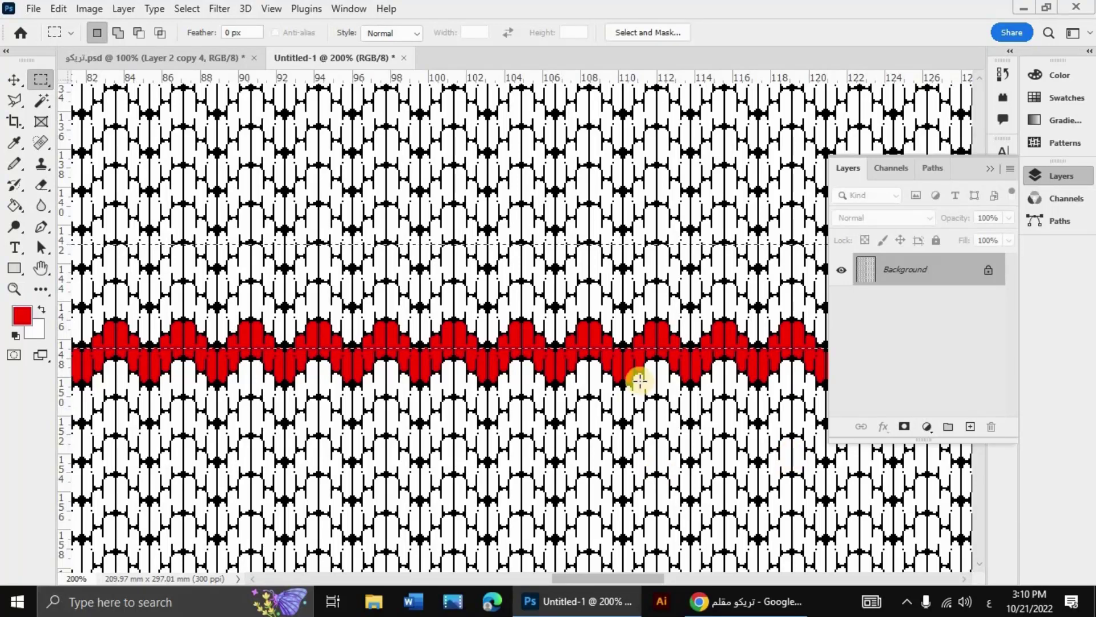
- Magic Wand subtract the black outline at tolerance 0 and grow the stitch selection
left_click(40, 101)
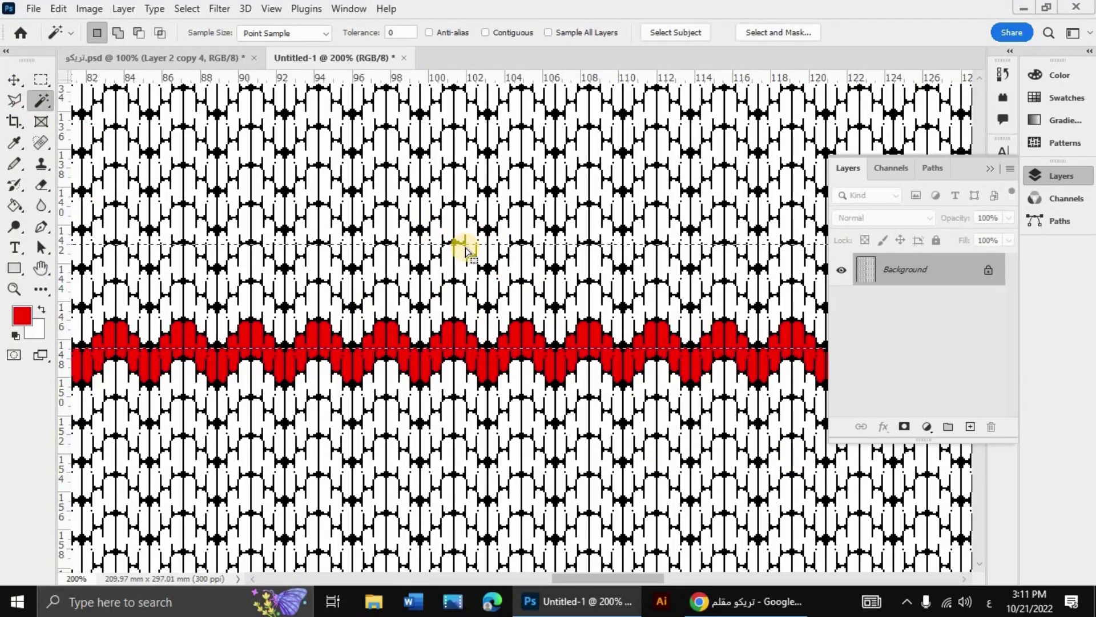
key("ctrl+plus")
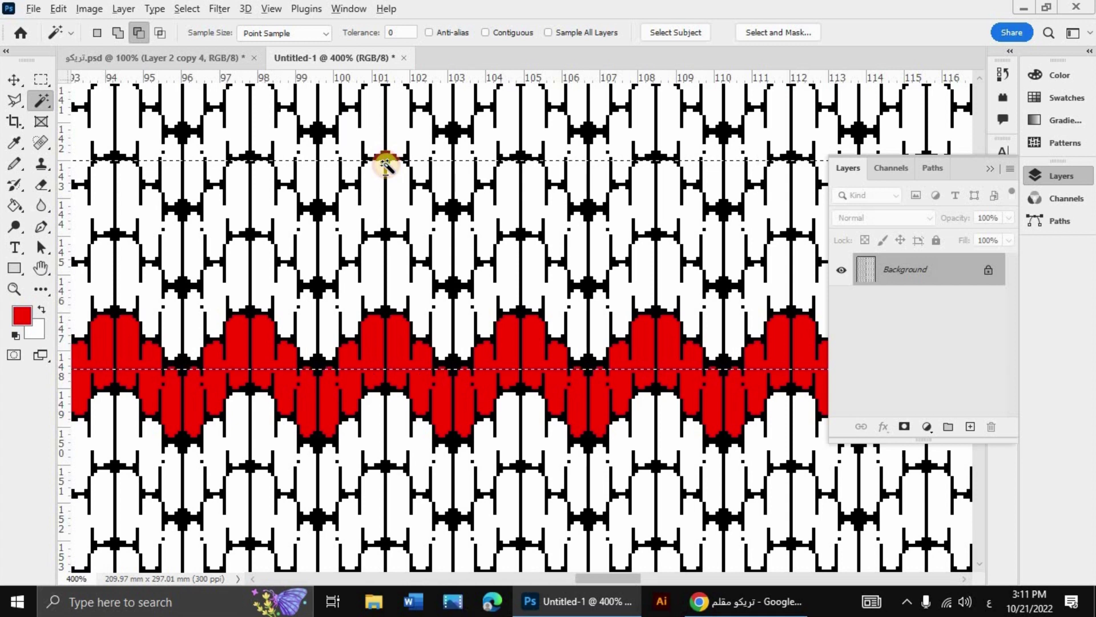
left_click(387, 210, "alt")
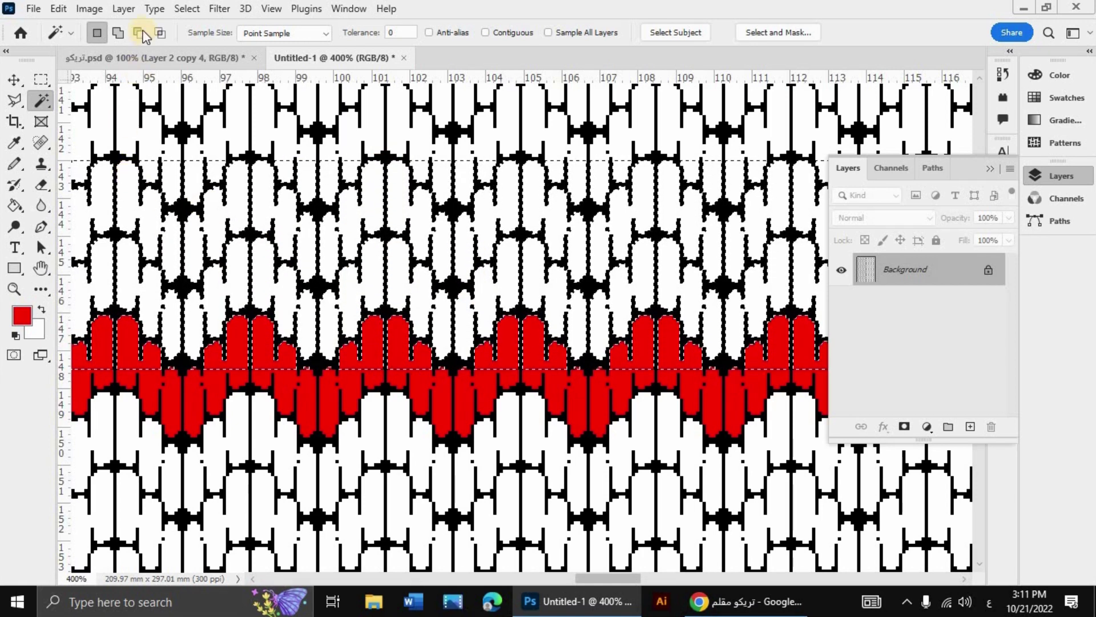
left_click(183, 10)
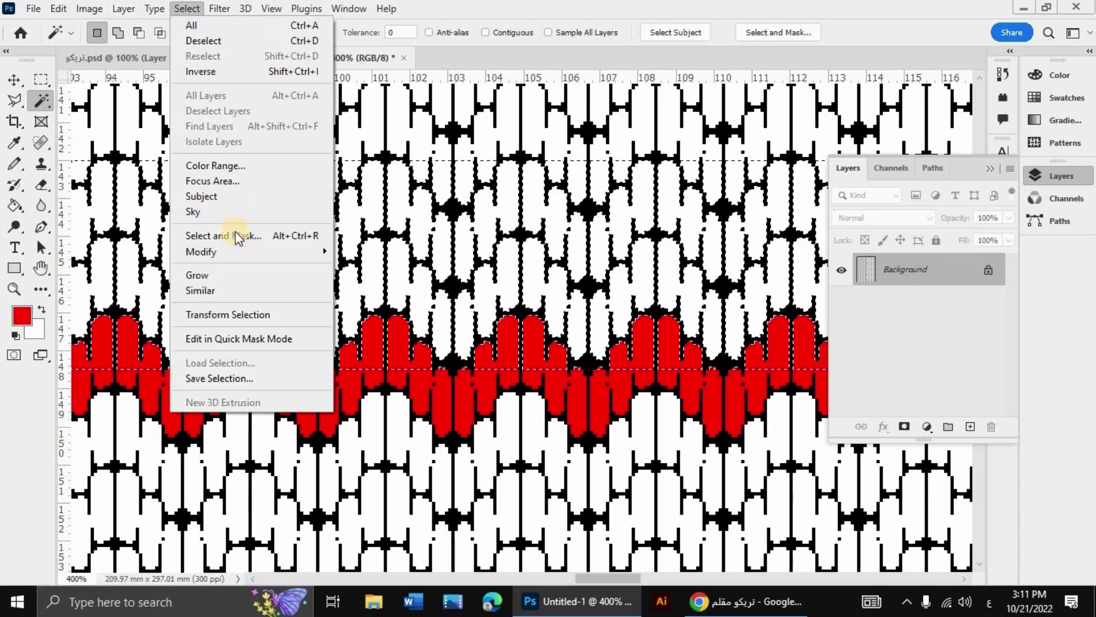
left_click(228, 276)
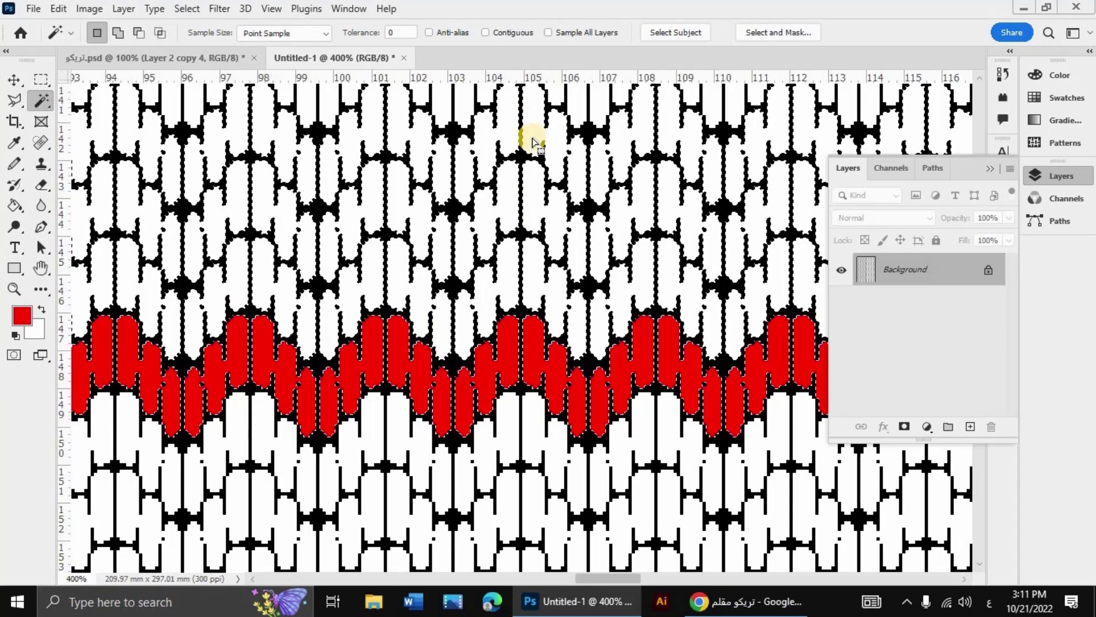
scroll(531, 140, "up", 1)
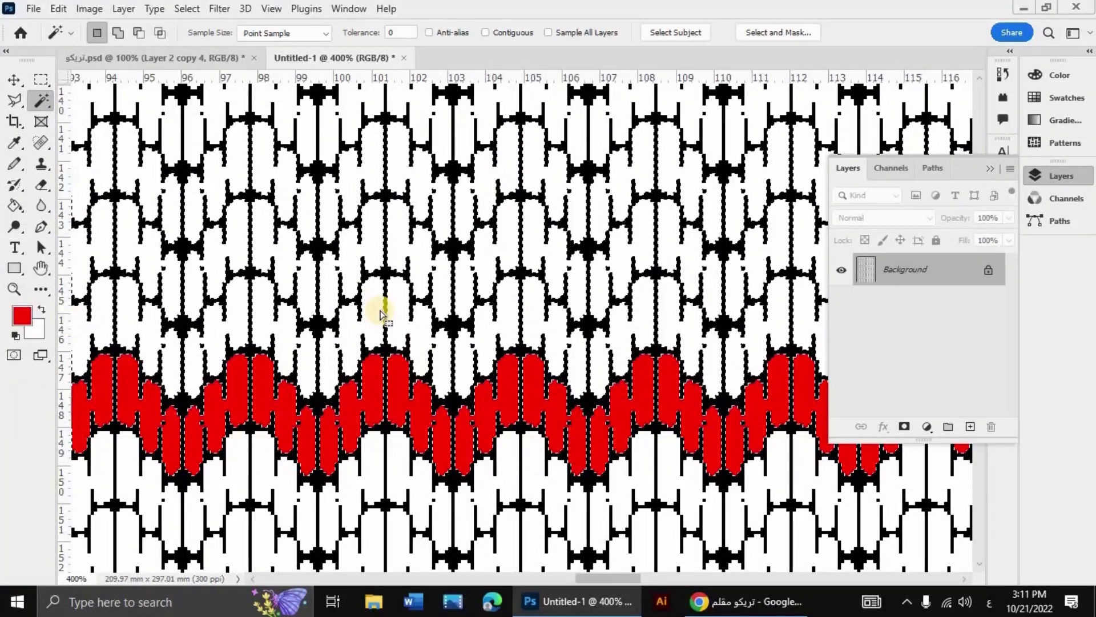
- Fill the grown selection with red, deselect, and zoom in to inspect the widened stripe
key("shift+BackSpace")
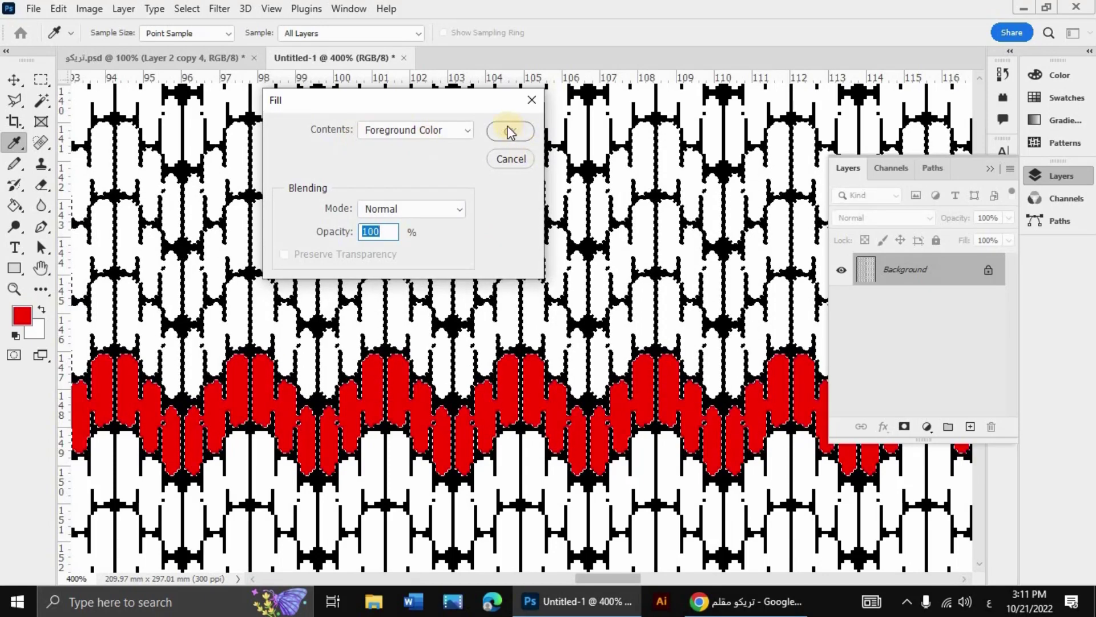
left_click(510, 131)
key("w")
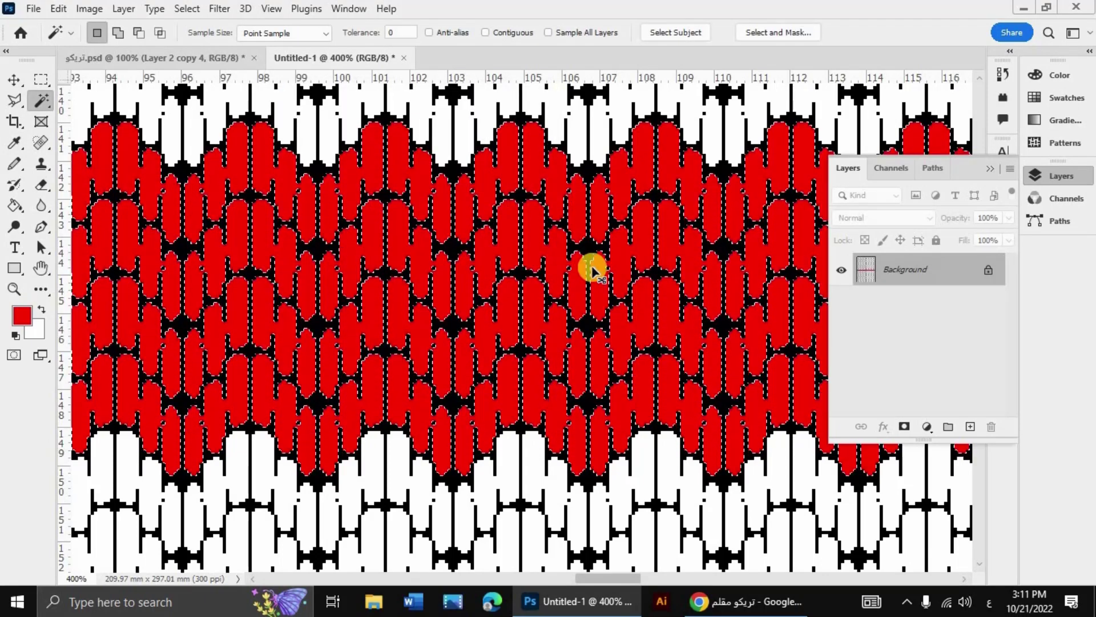
key("ctrl+0")
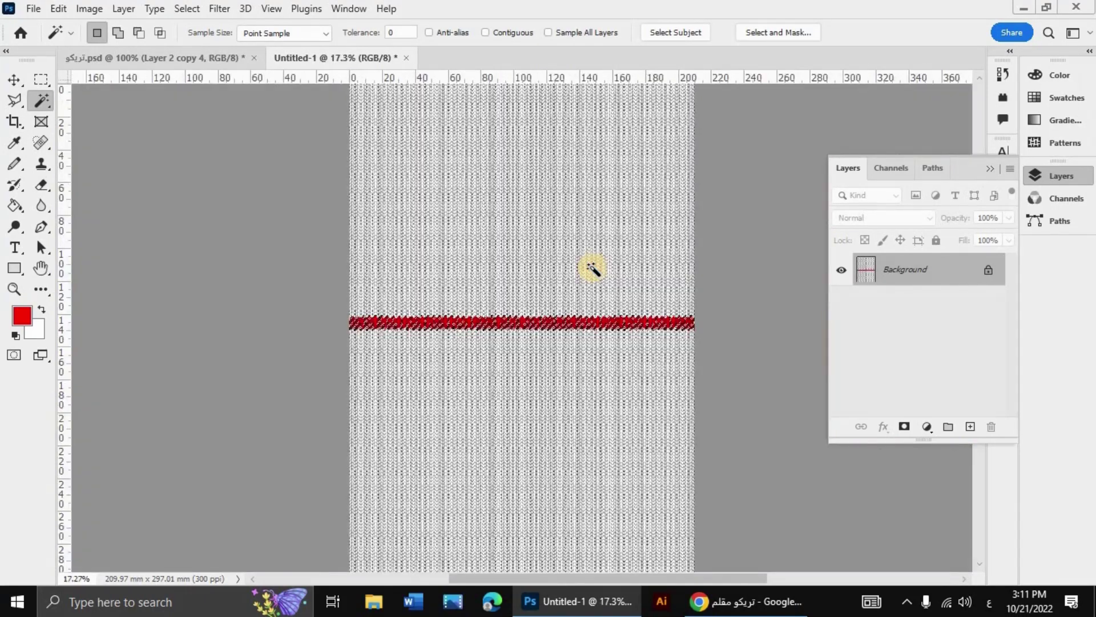
key("ctrl+d")
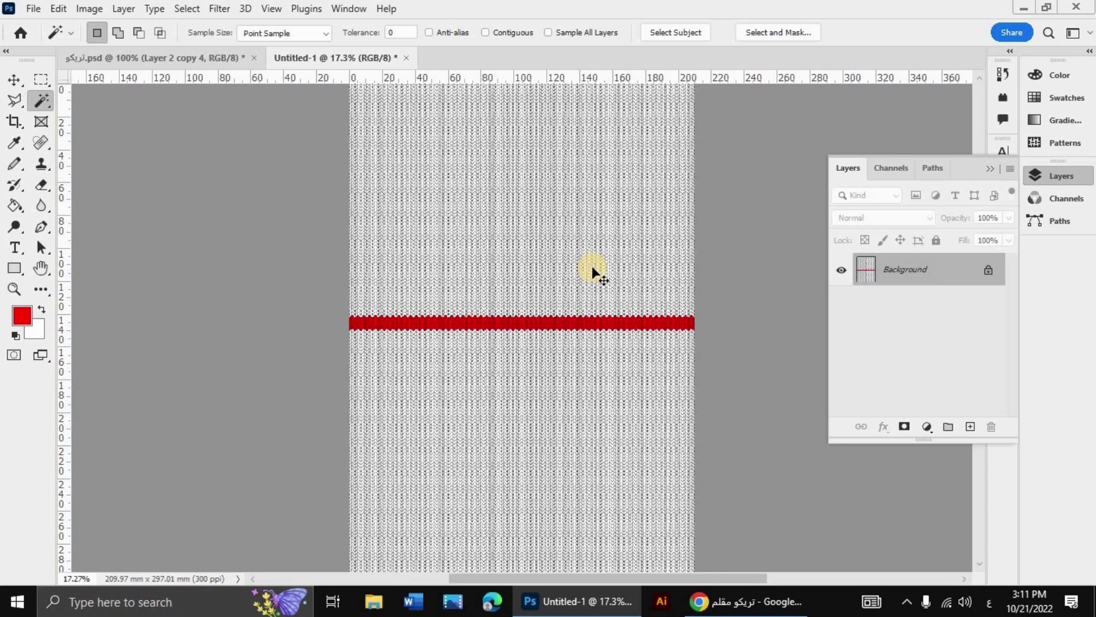
key("ctrl+plus")
key("ctrl+plus")
key("ctrl+plus")
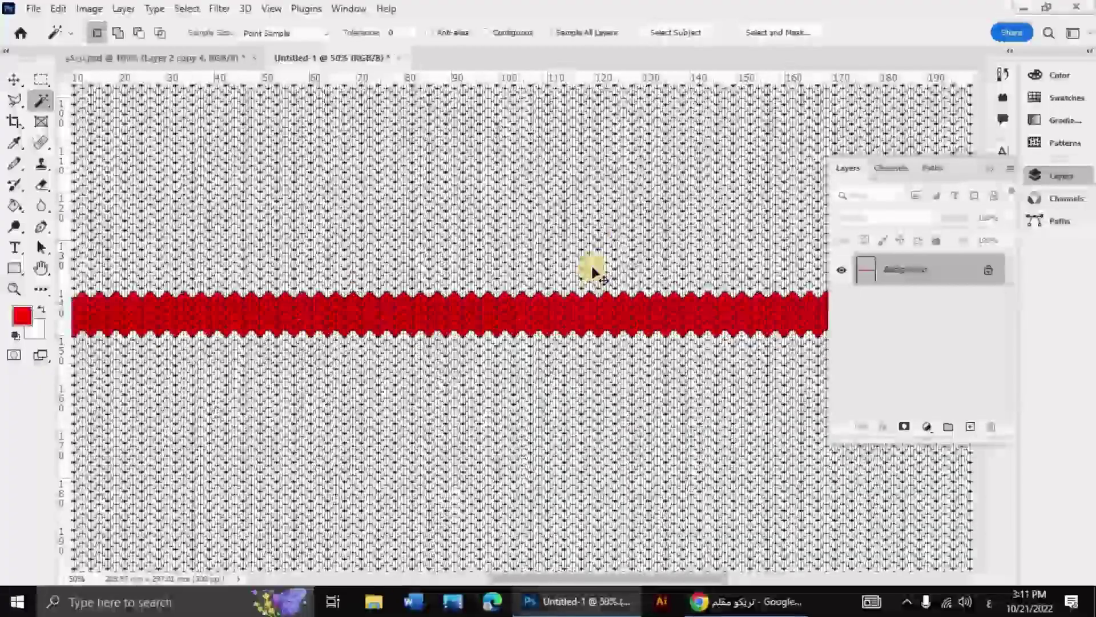
key("ctrl+plus")
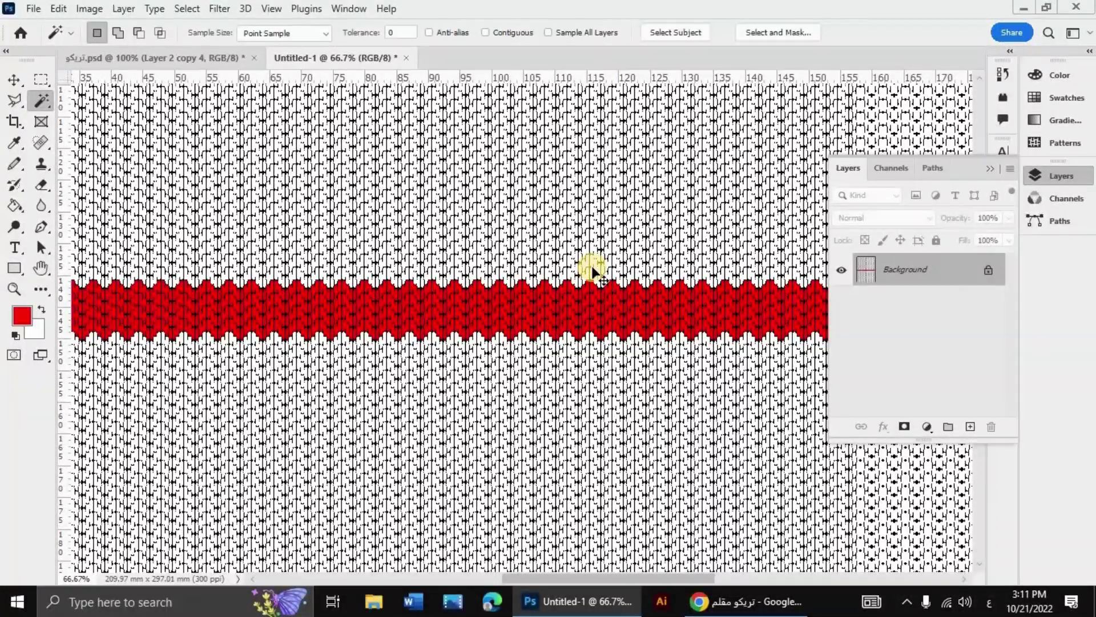
key("ctrl+plus")
key("ctrl+plus")
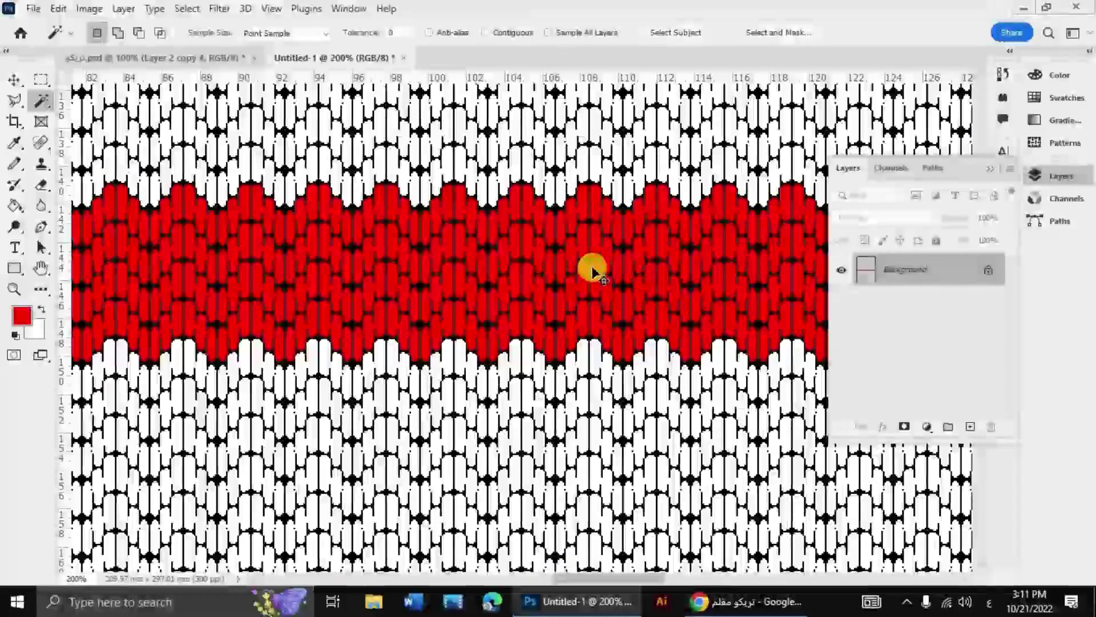
key("ctrl+minus")
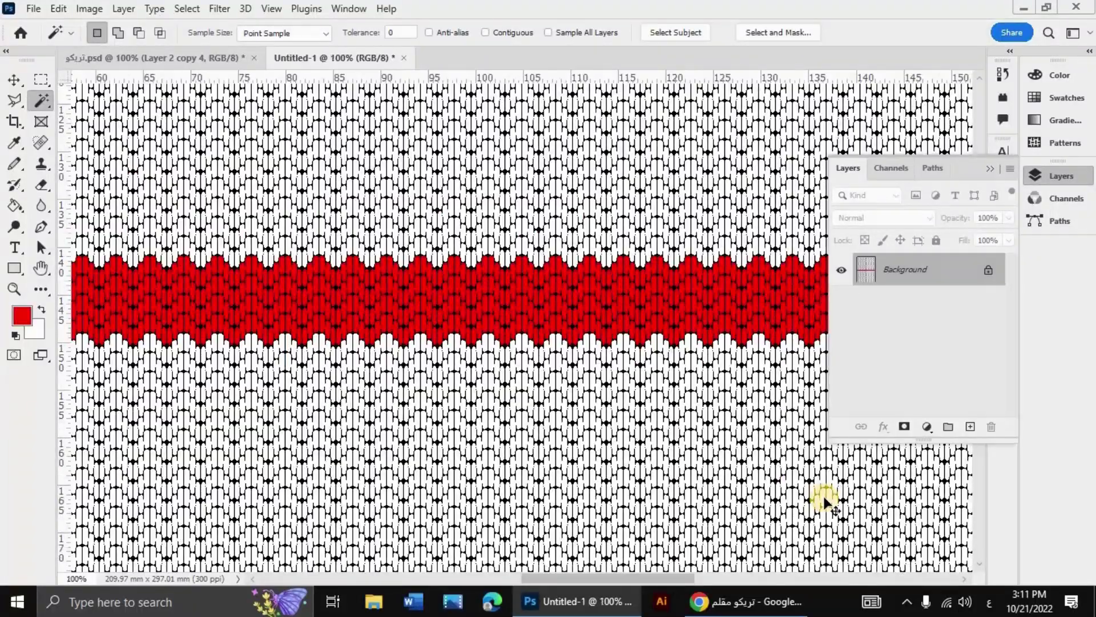
key("ctrl+minus")
key("ctrl+minus")
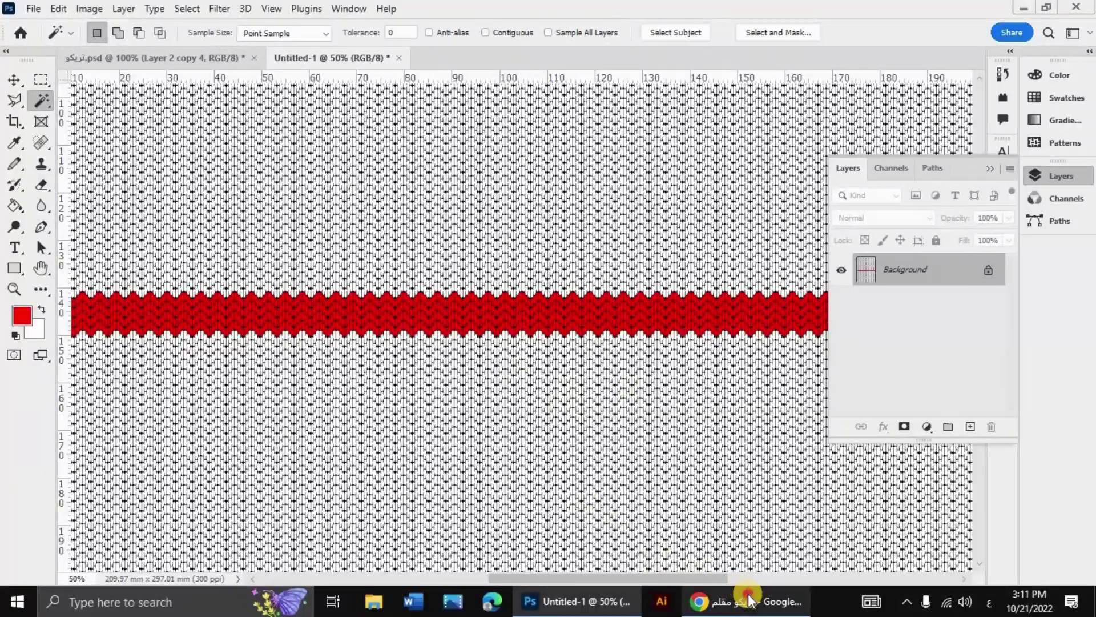
left_click(745, 601)
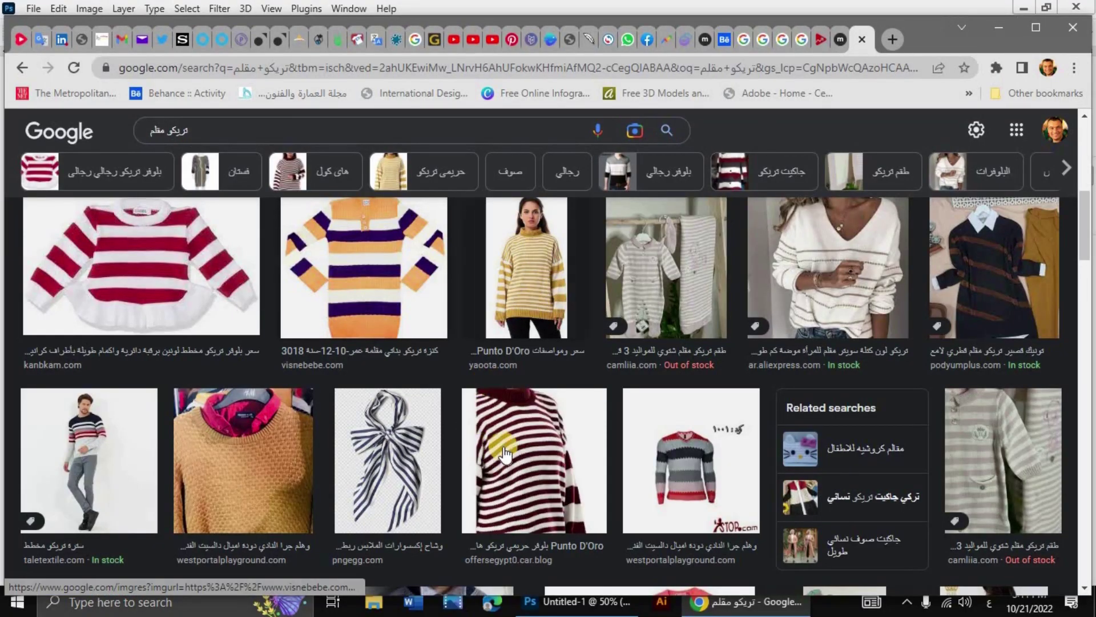
scroll(244, 274, "down", 3)
scroll(710, 347, "down", 3)
scroll(421, 318, "down", 3)
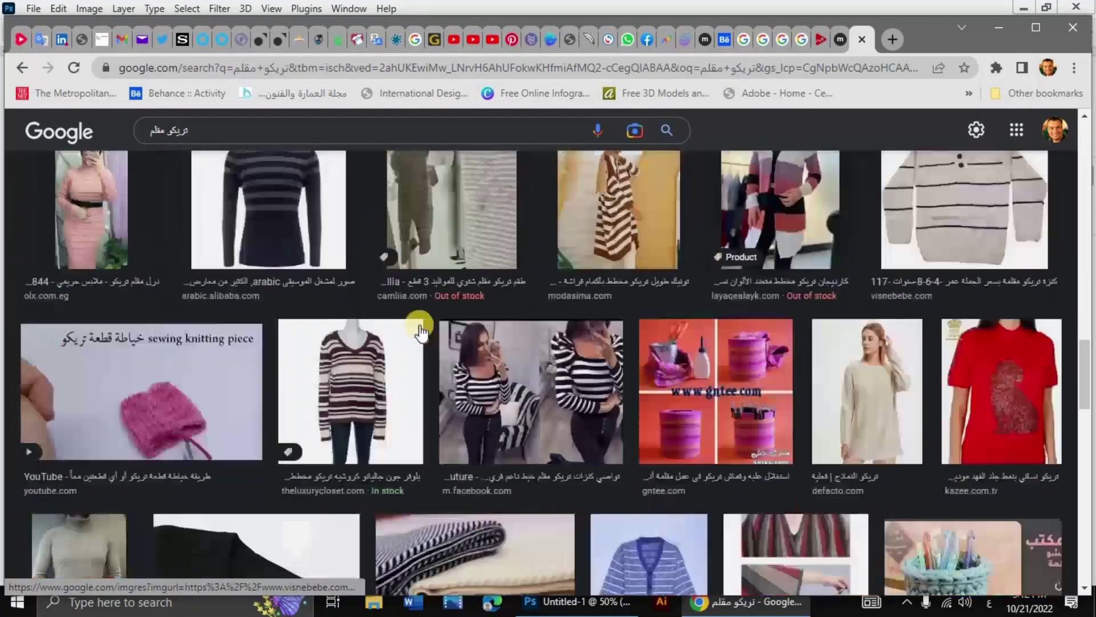
scroll(870, 519, "down", 3)
scroll(688, 492, "down", 4)
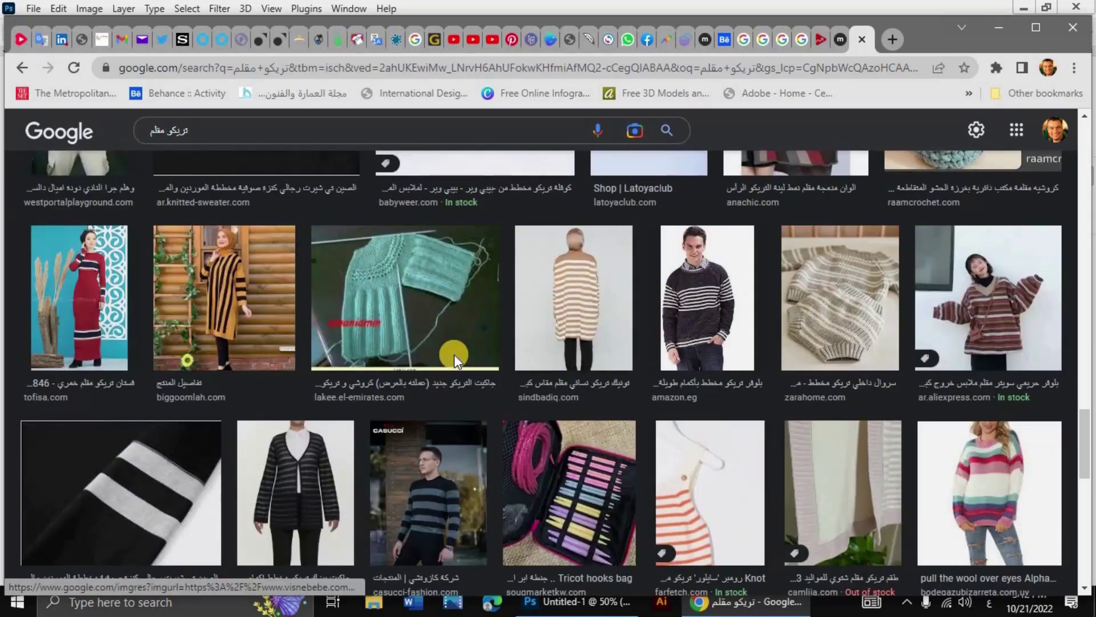
scroll(670, 357, "down", 4)
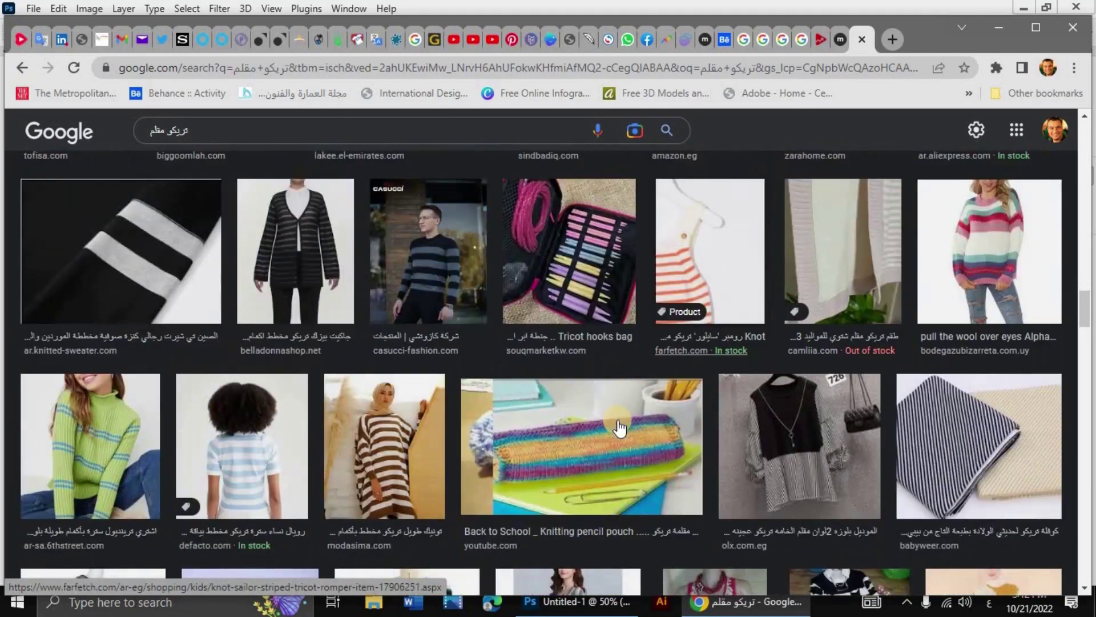
scroll(408, 394, "down", 2)
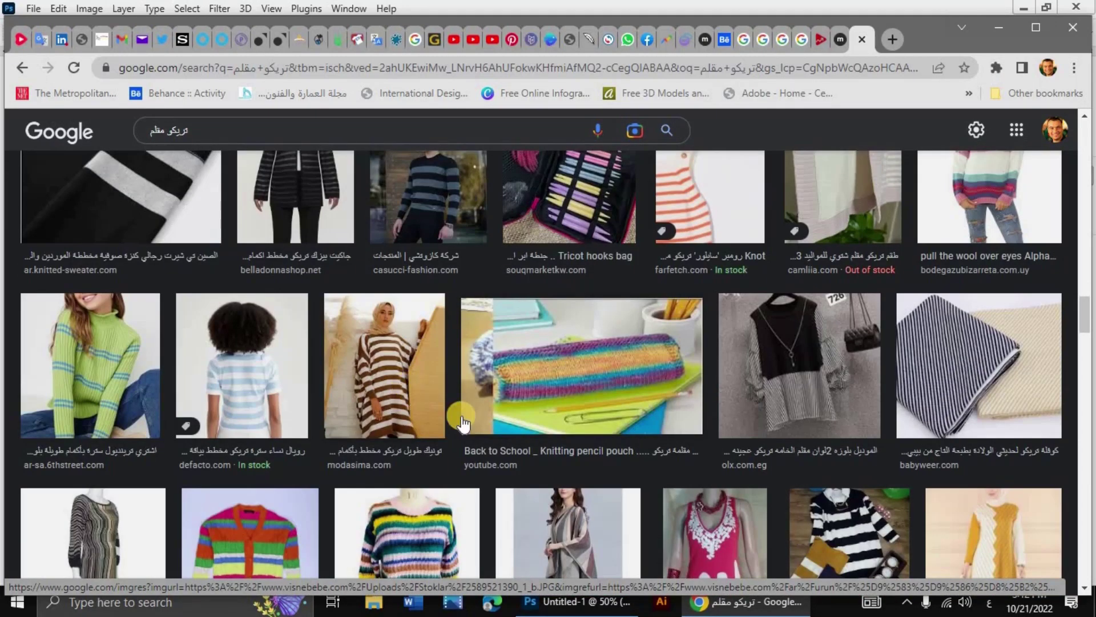
scroll(463, 423, "down", 4)
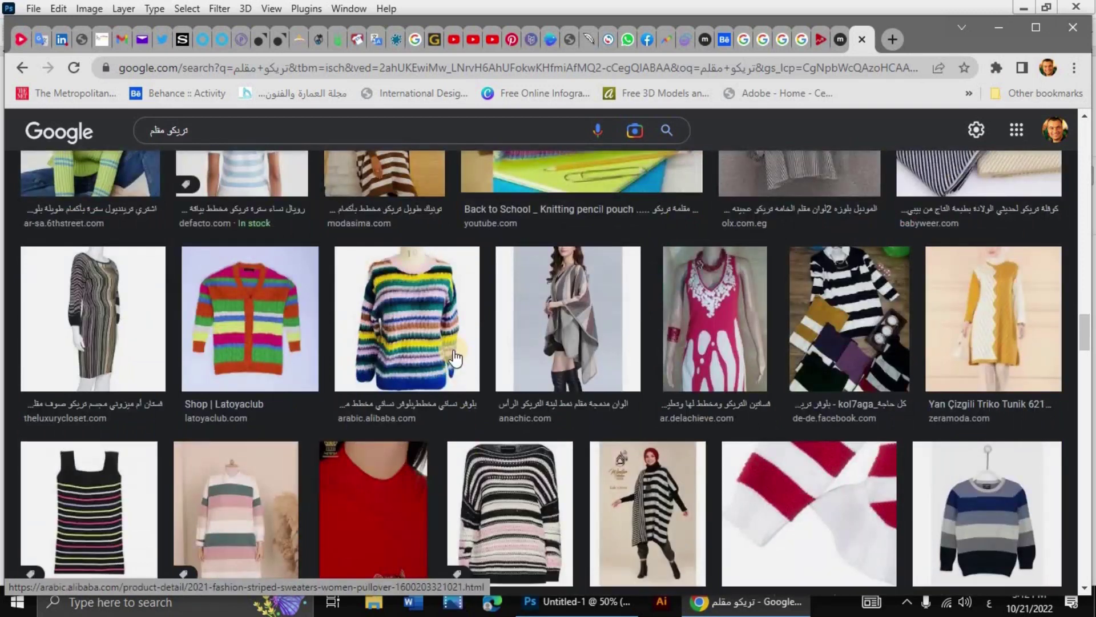
left_click(424, 324)
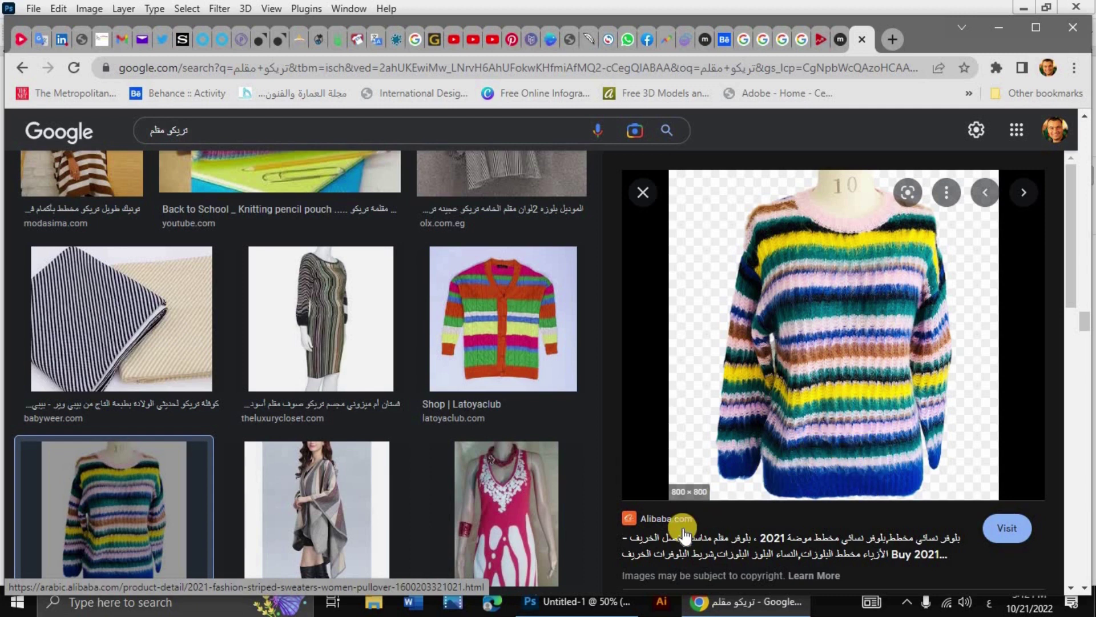
left_click(591, 606)
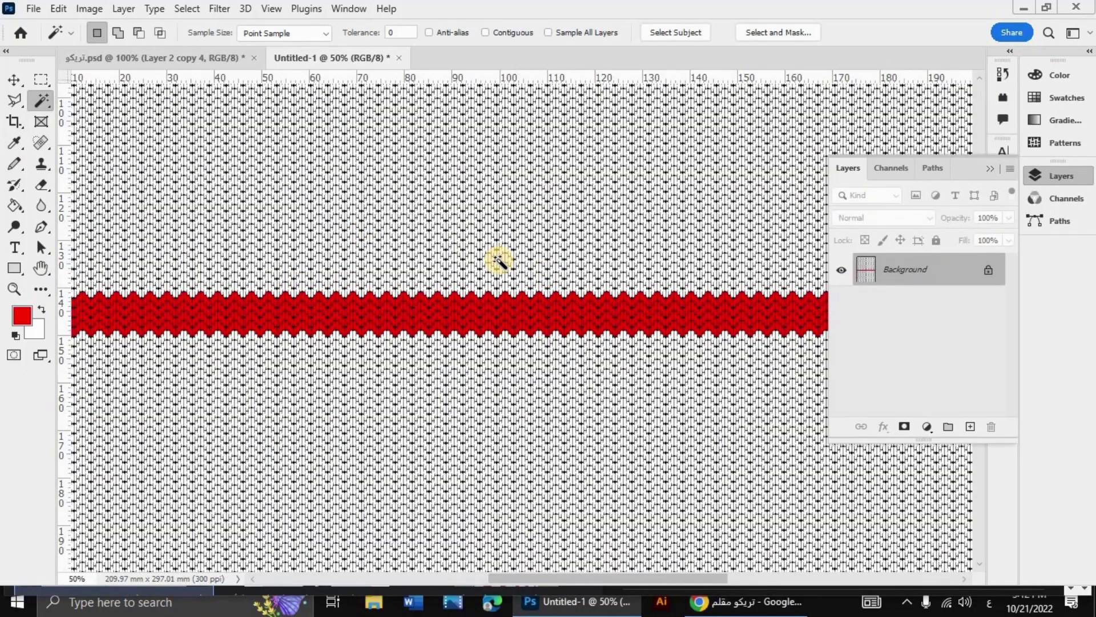
- Draw a thin full-width rectangular selection strip across the knit page
key("ctrl+minus")
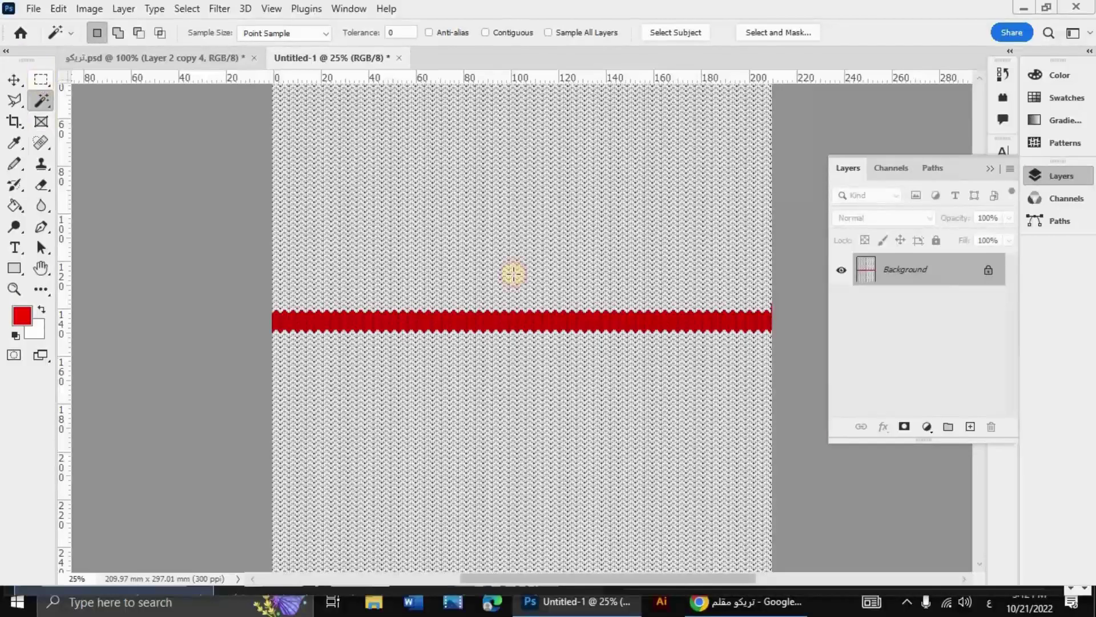
key("m")
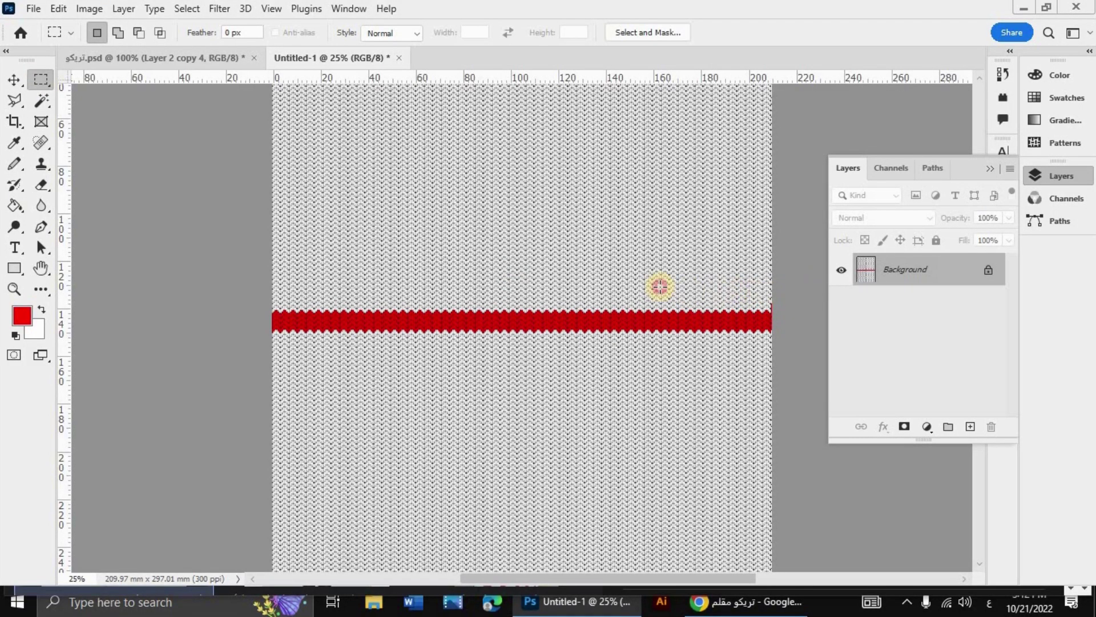
left_click_drag(796, 284, 267, 278)
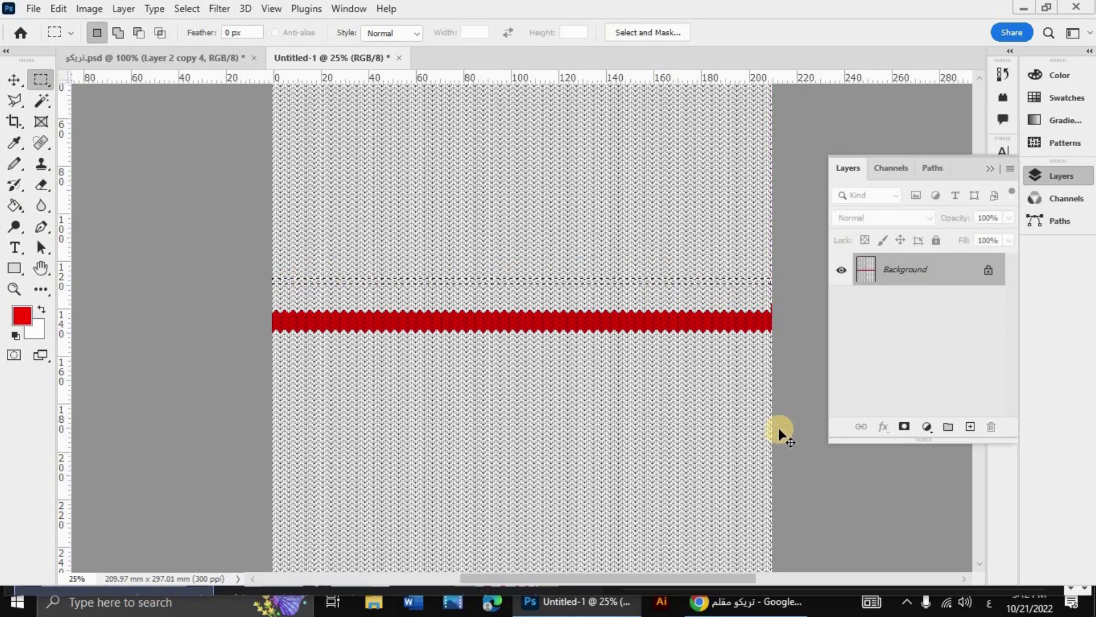
key("ctrl+plus")
key("ctrl+plus")
key("ctrl+plus")
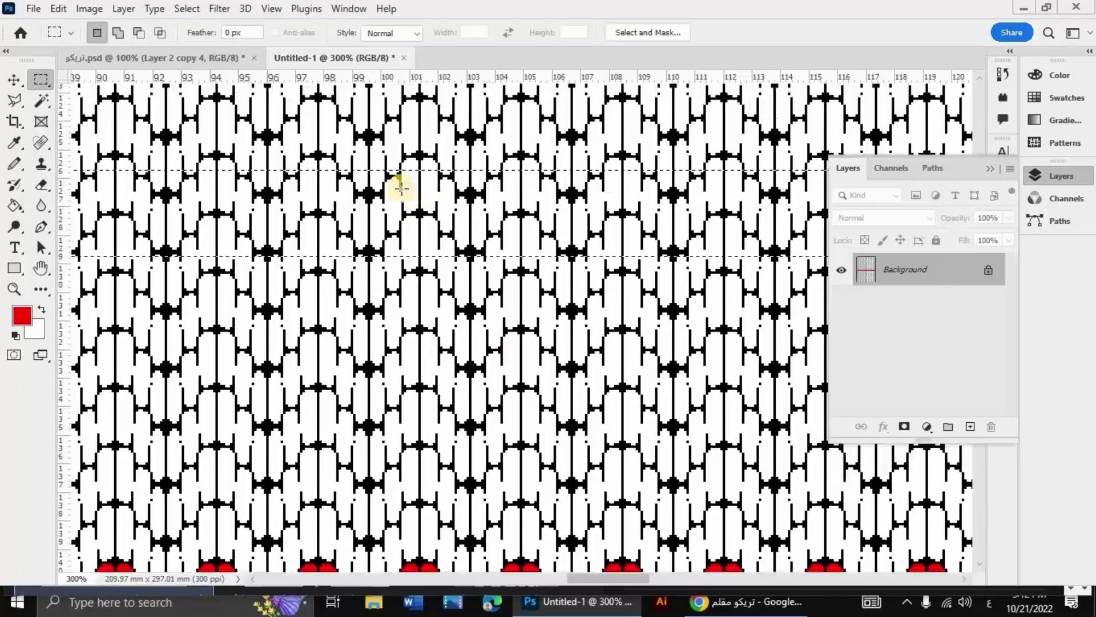
scroll(422, 331, "up", 2)
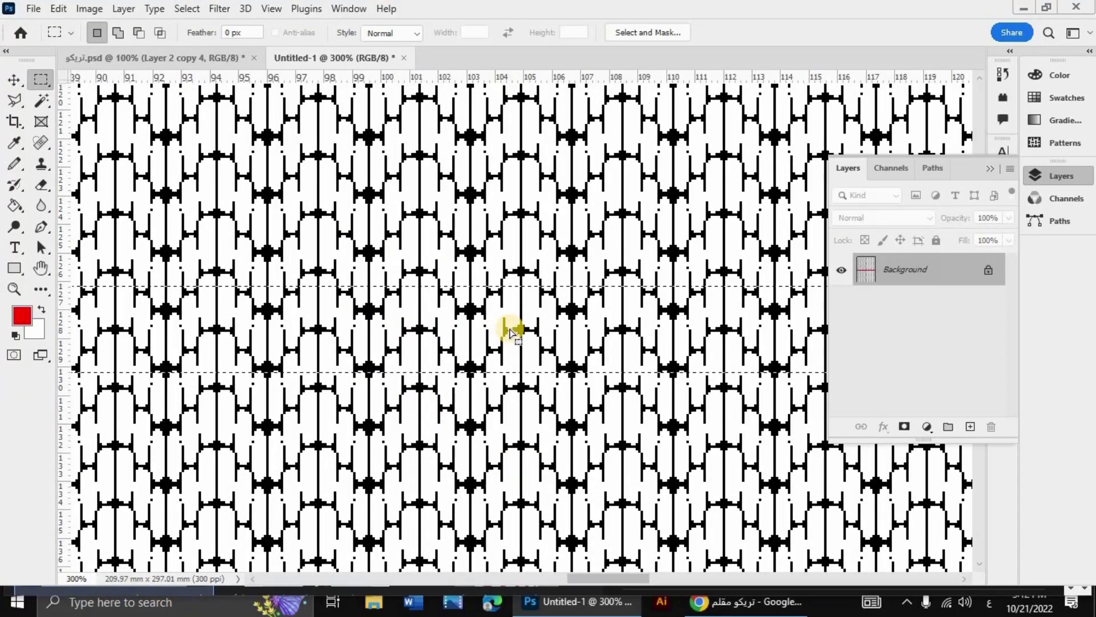
- Remove the white areas with the Magic Wand and grow the stitch selection across the band
left_click(43, 101)
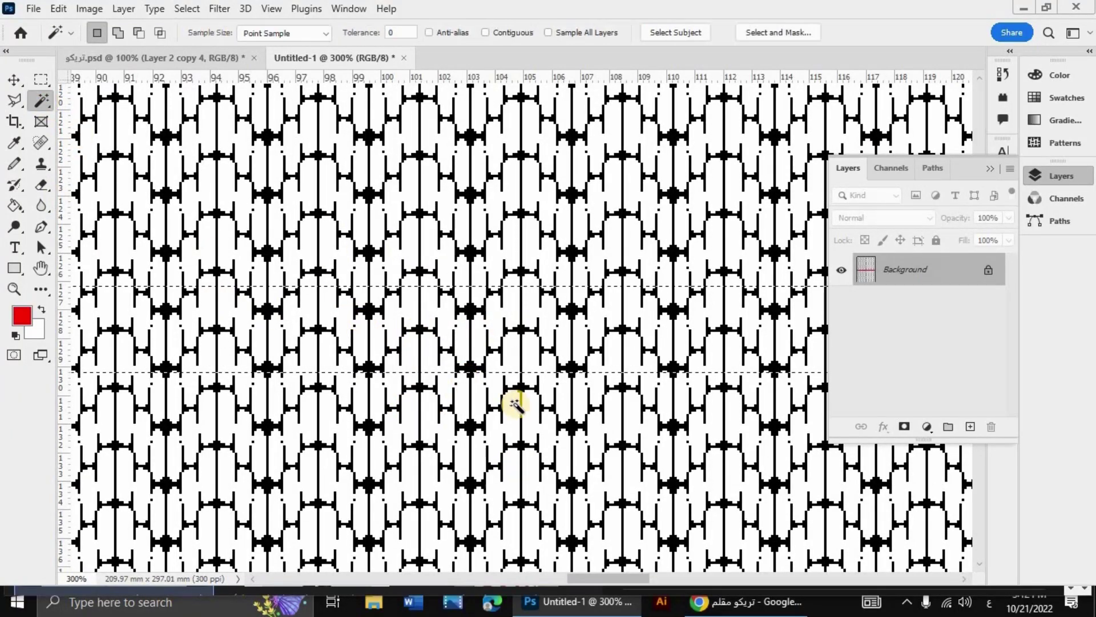
left_click(474, 311, "alt")
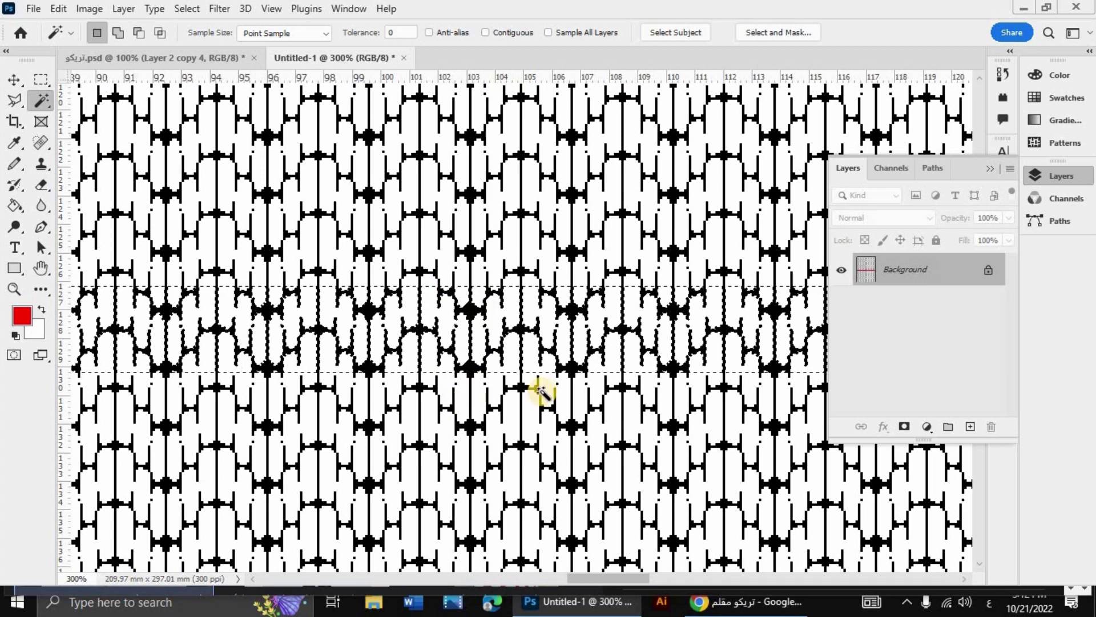
left_click(187, 8)
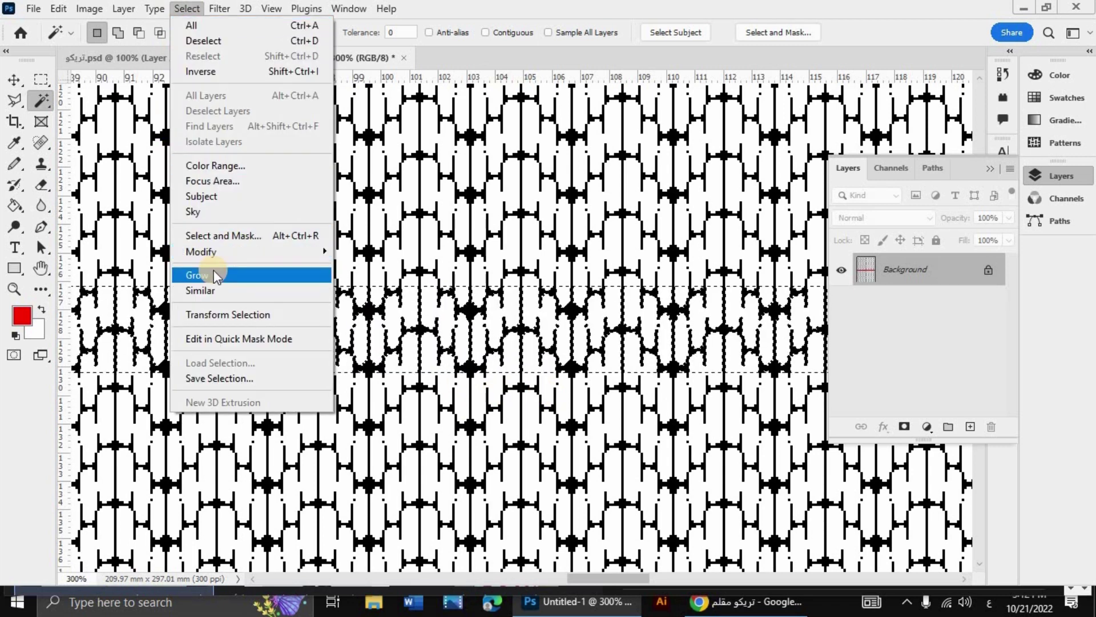
key("Return")
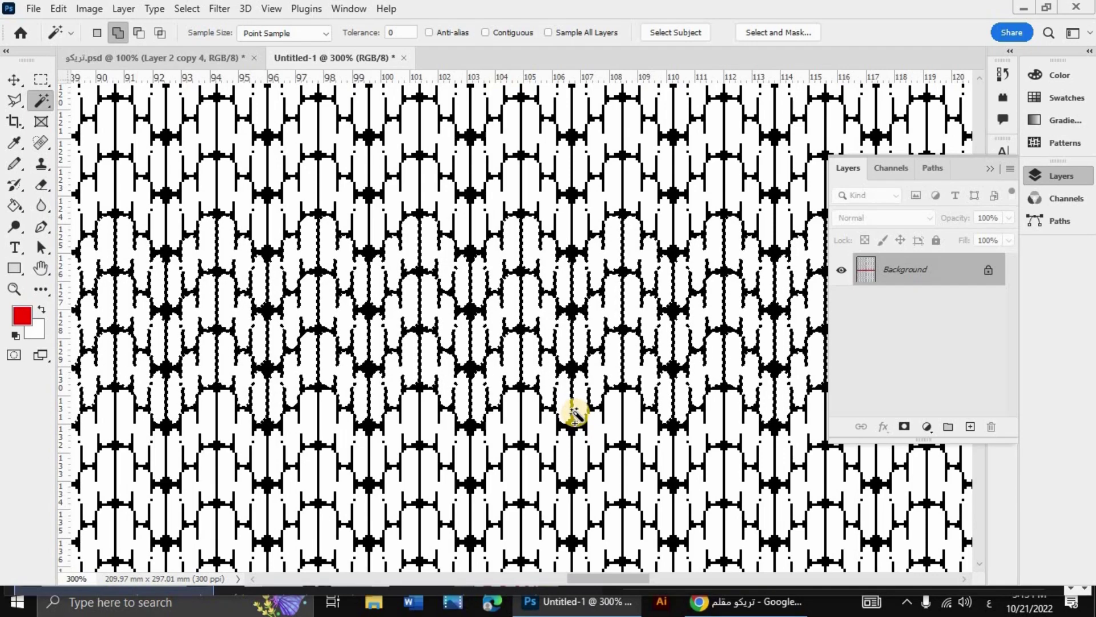
- Fill the selected stitches with red and deselect, forming a second red stripe
key("shift+F5")
left_click(515, 127)
key("w")
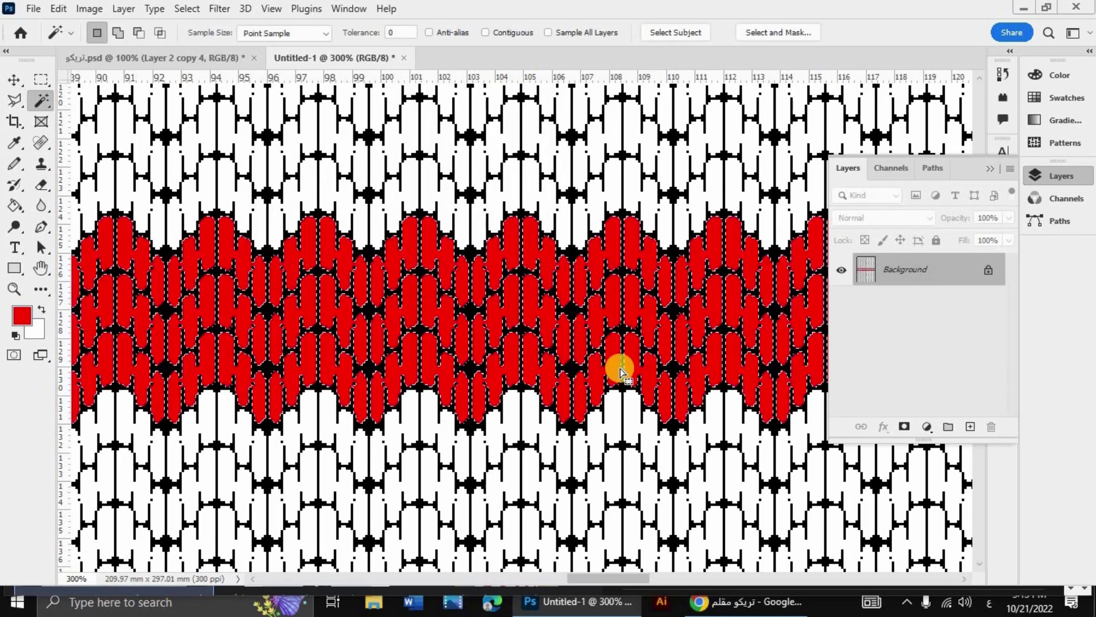
key("ctrl+d")
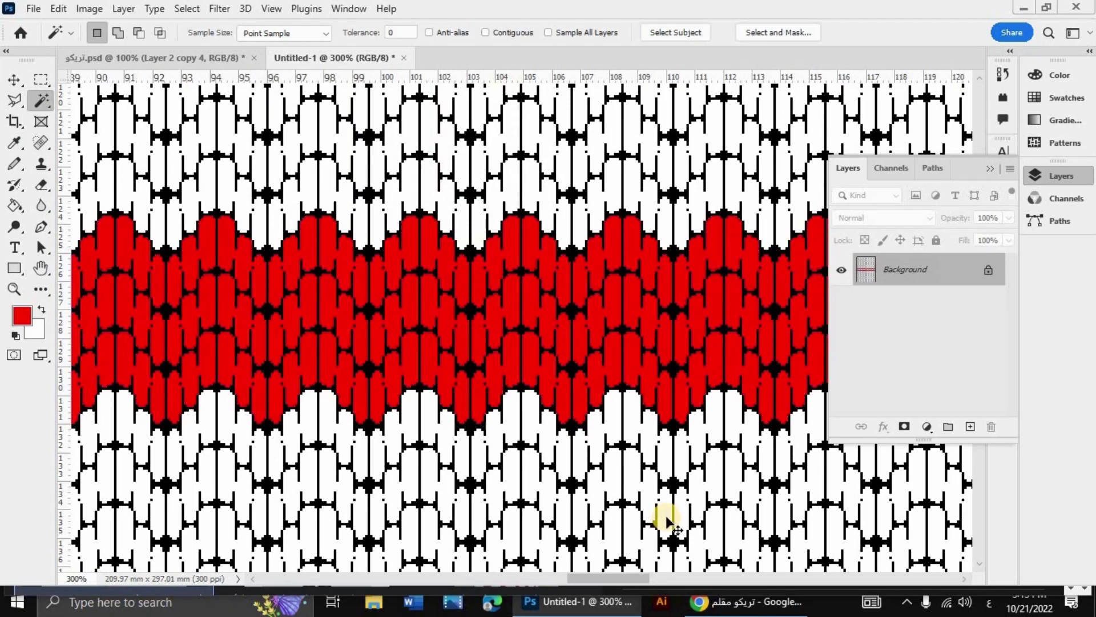
key("ctrl+minus")
key("ctrl+minus")
key("ctrl+minus")
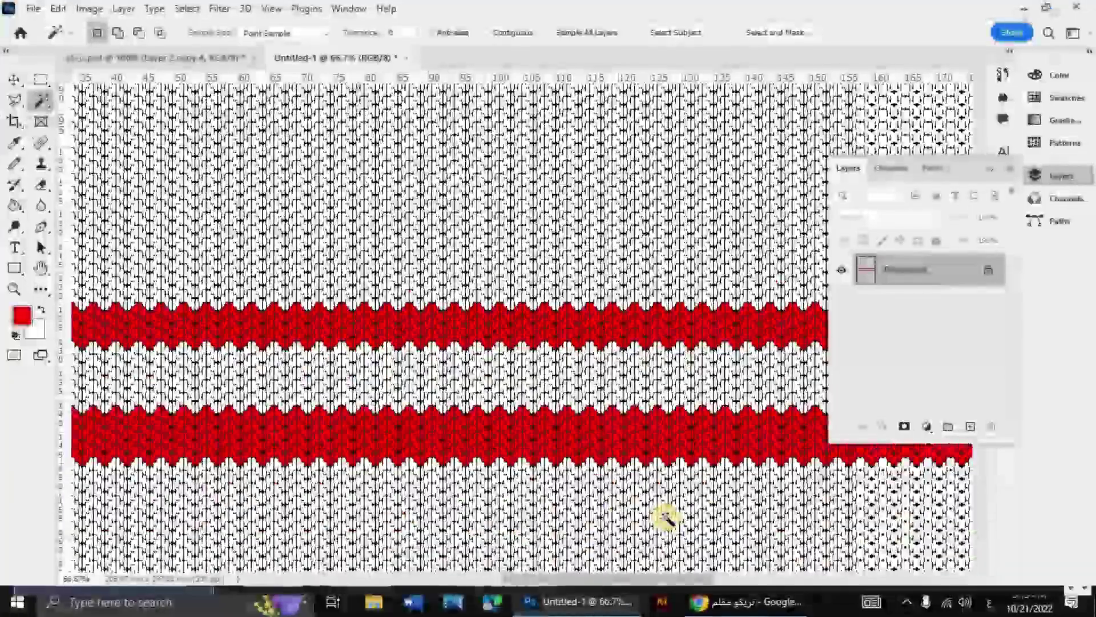
- Marquee a wide band below the two red stripes and Magic Wand the stitches inside it
key("ctrl+minus")
key("ctrl+minus")
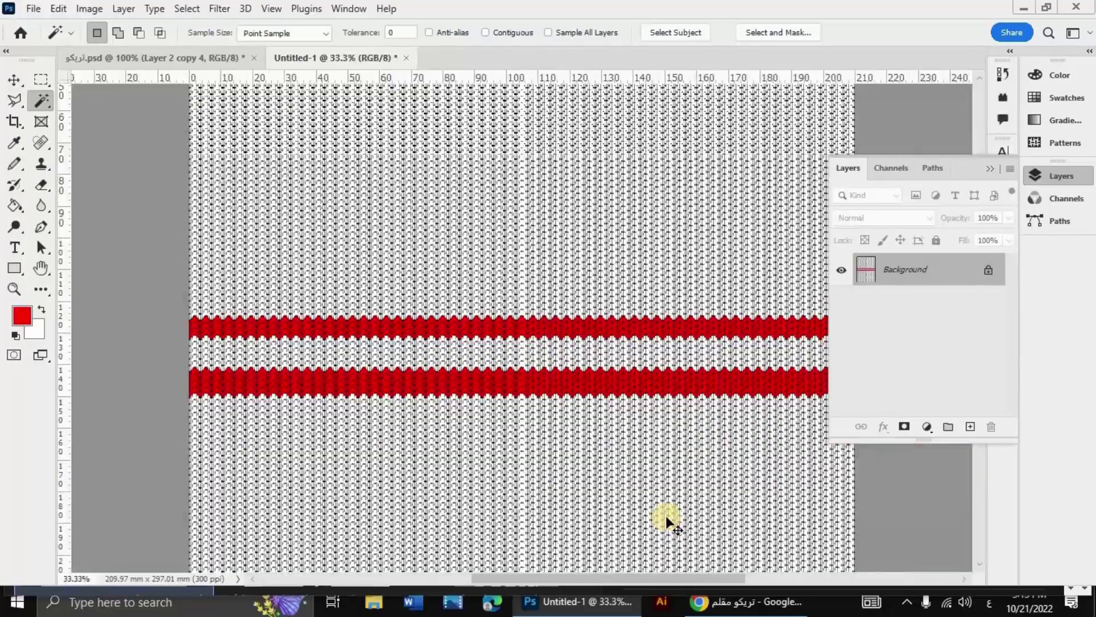
key("ctrl+minus")
key("ctrl+minus")
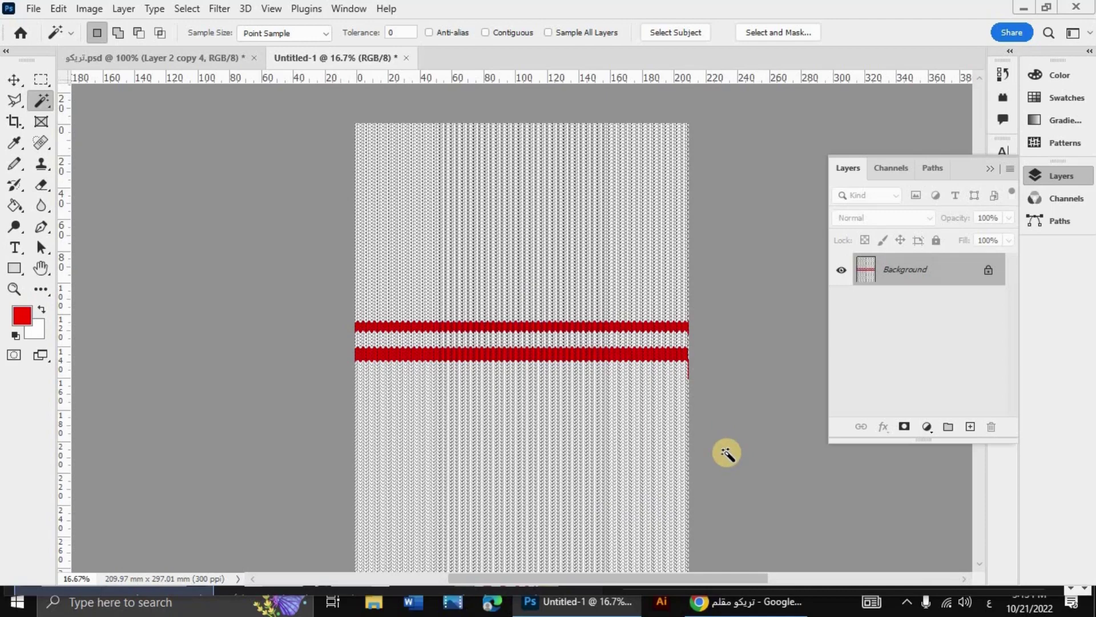
key("ctrl+plus")
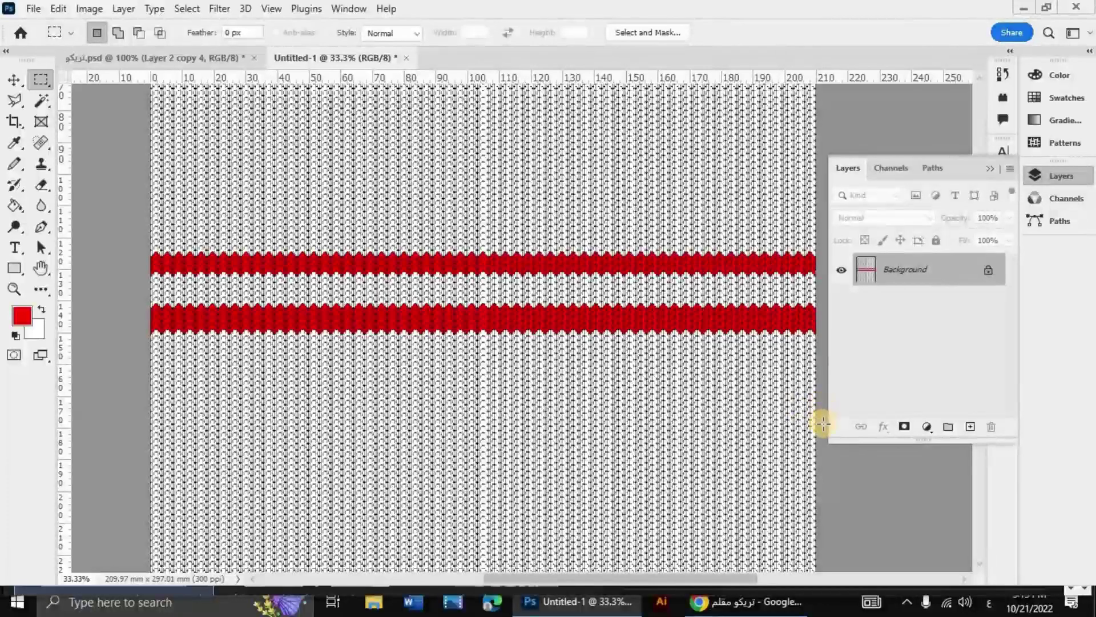
left_click_drag(822, 423, 123, 507)
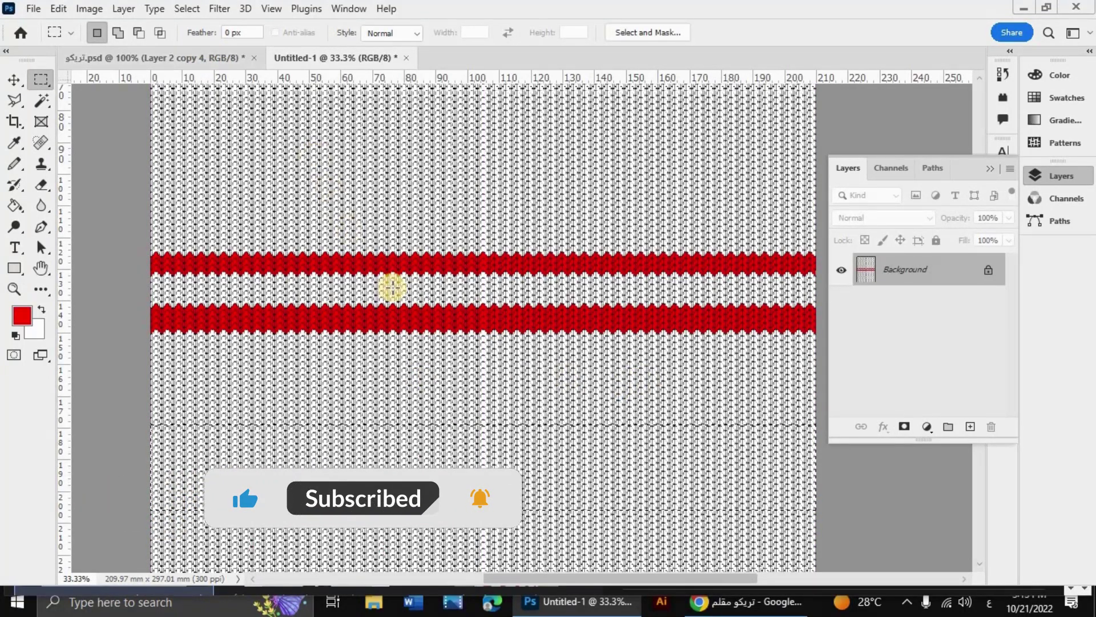
key("ctrl+plus")
key("ctrl+plus")
key("ctrl+plus")
key("ctrl+plus")
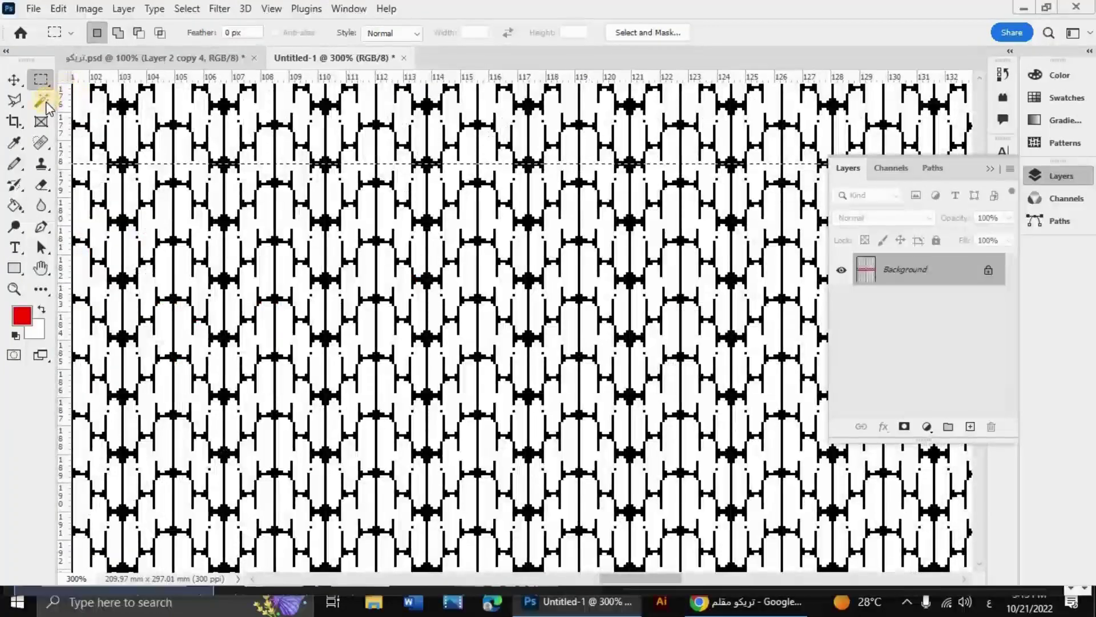
key("w")
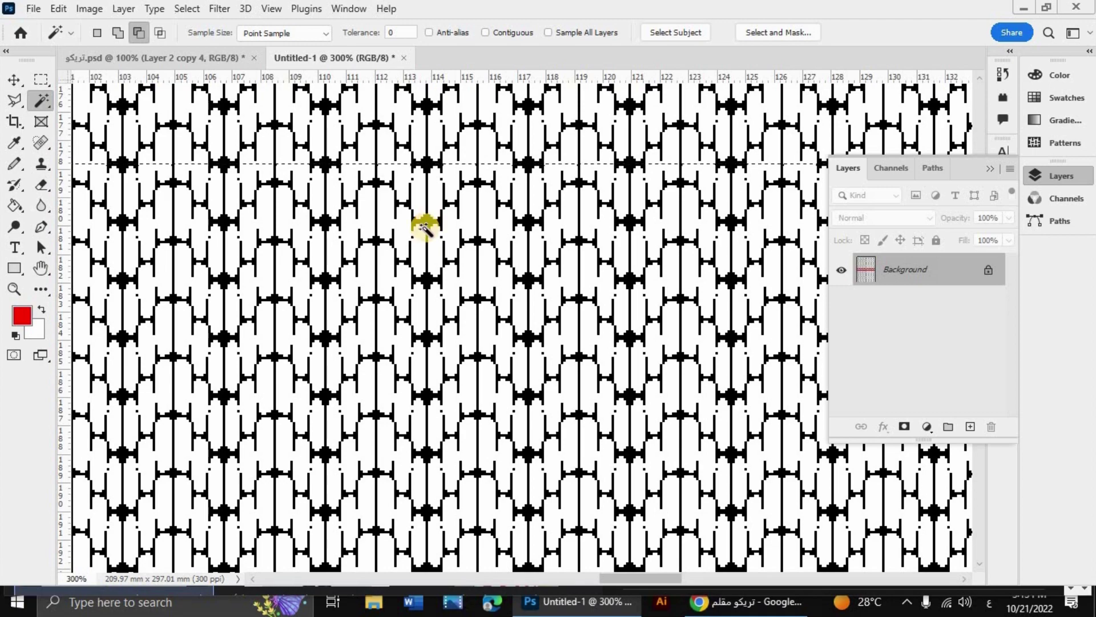
left_click(424, 227, "alt")
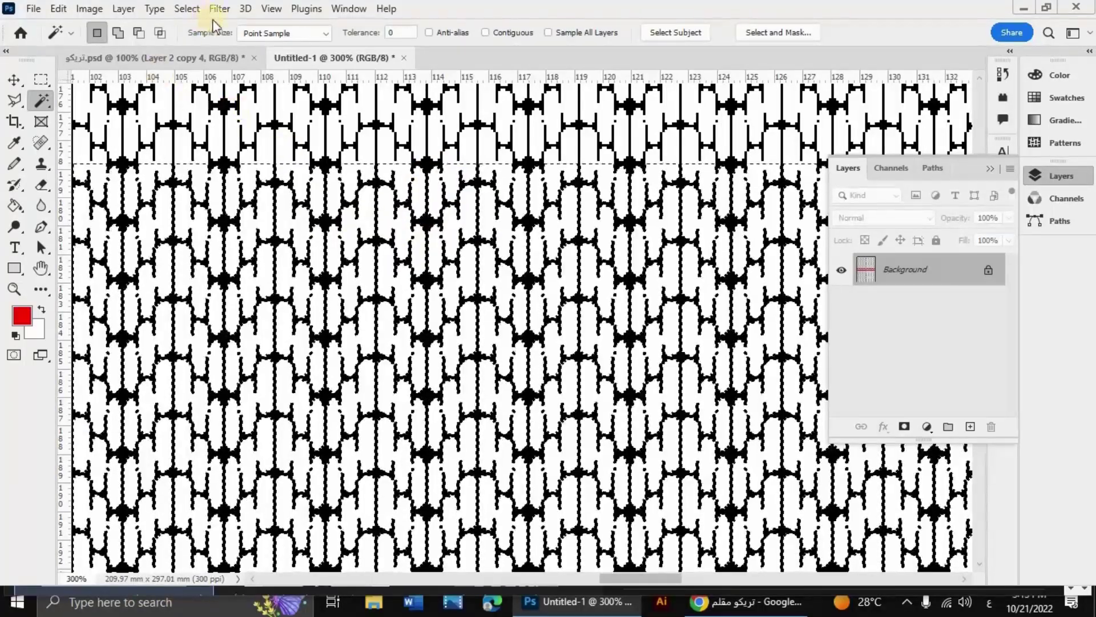
- Grow the stitch selection, fill it with red, and zoom out to view the broad band
left_click(187, 8)
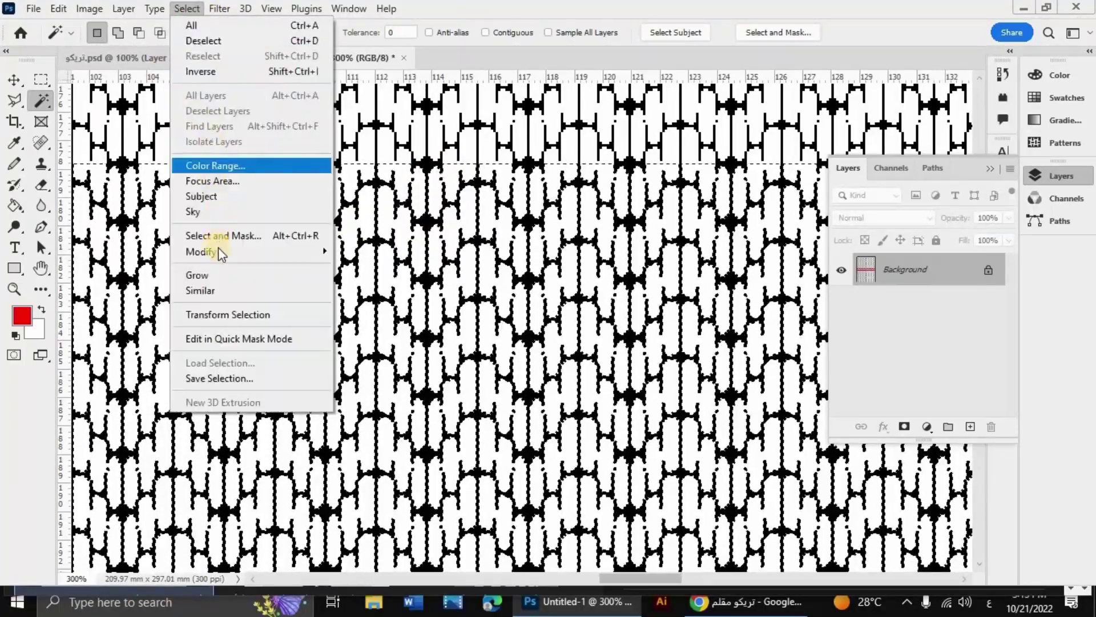
left_click(211, 275)
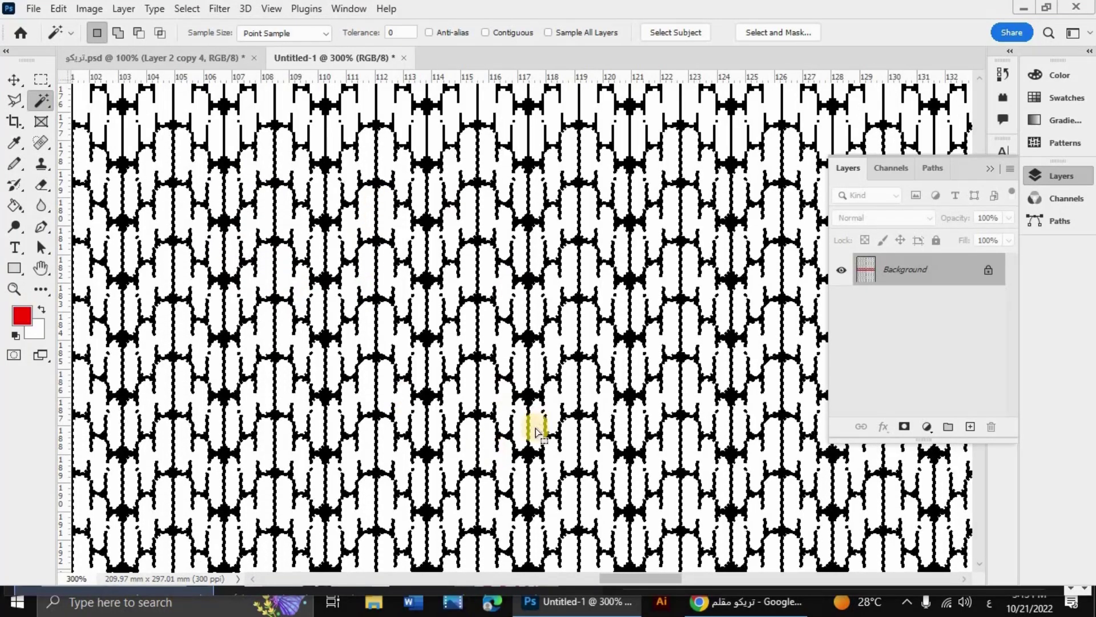
left_click(535, 431, "shift")
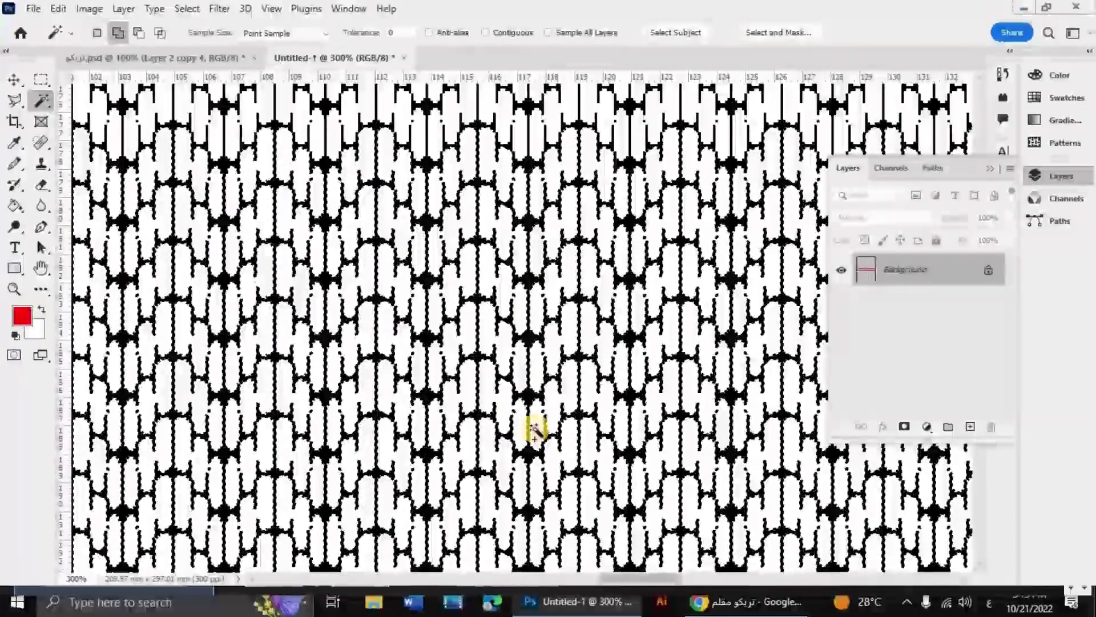
key("shift+F5")
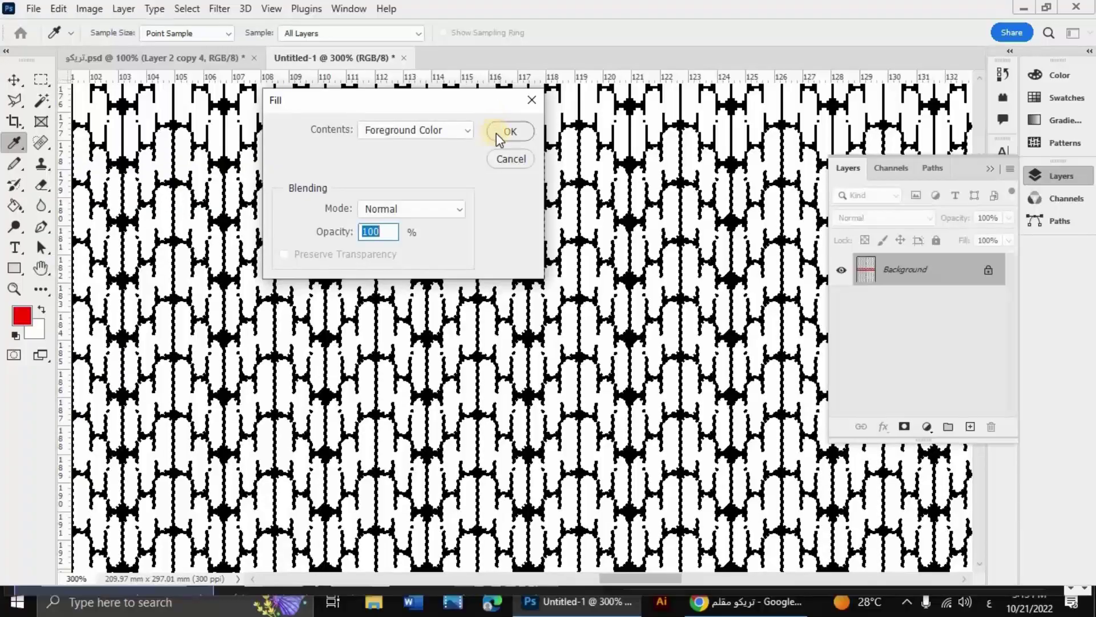
left_click(505, 133)
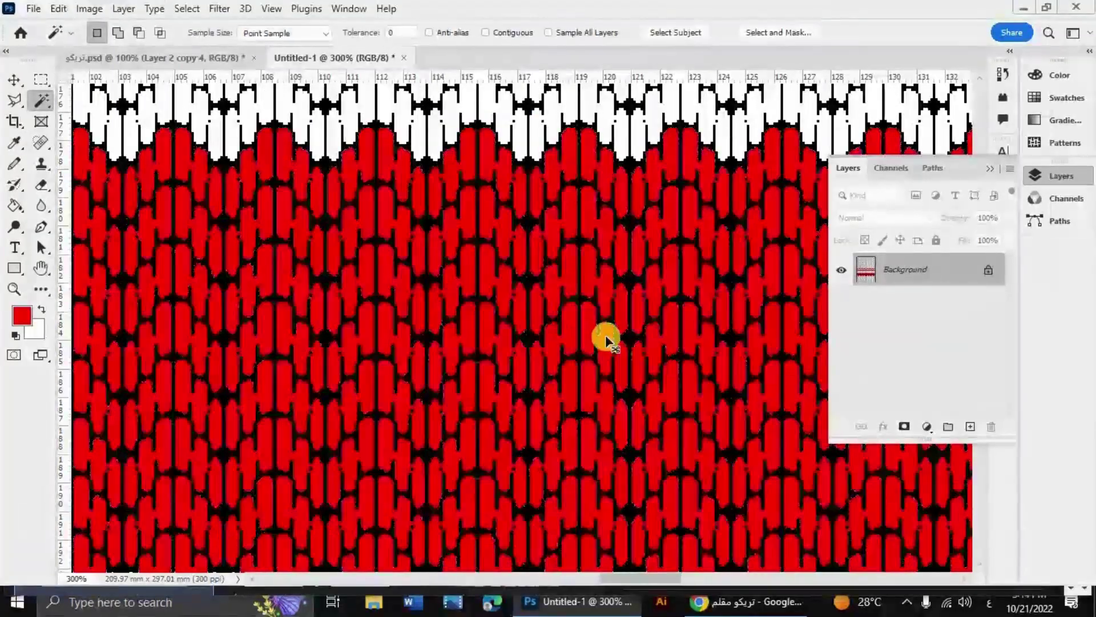
key("ctrl+minus")
key("ctrl+minus")
key("ctrl+minus")
key("ctrl+minus")
key("ctrl+minus")
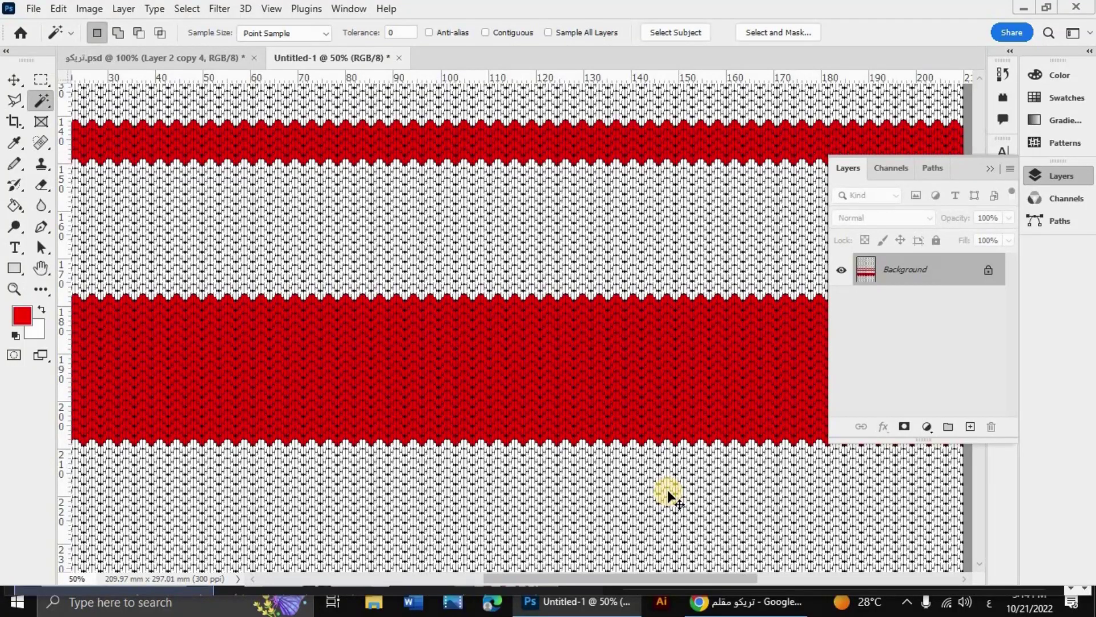
- Make red the painting colour again and select the Rectangular Marquee tool
key("ctrl+minus")
key("ctrl+minus")
key("ctrl+minus")
scroll(658, 372, "up", 1)
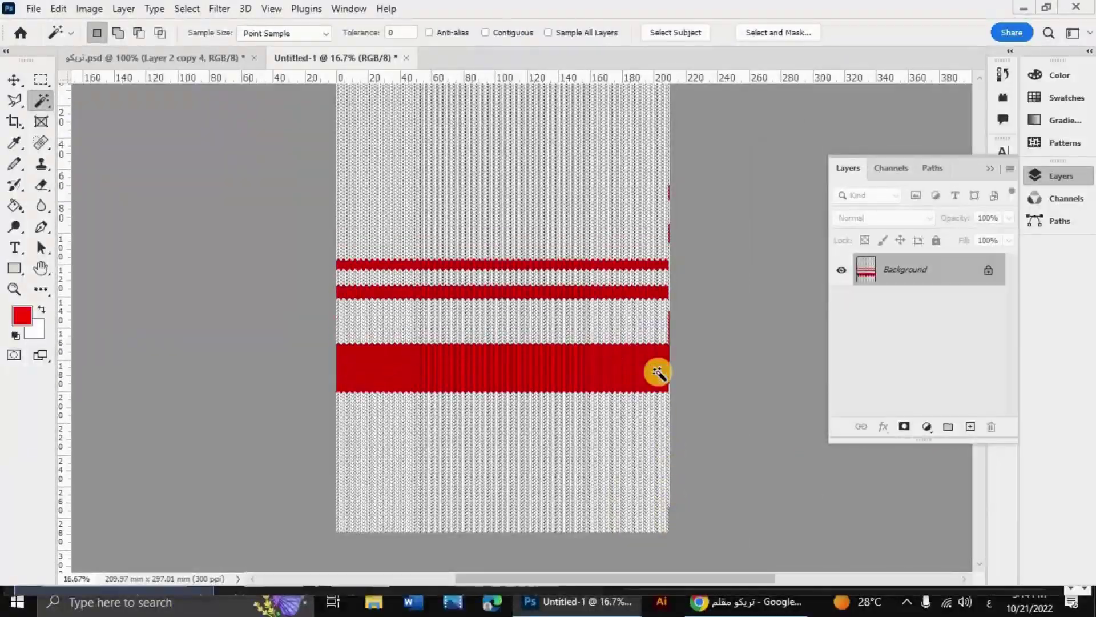
scroll(659, 373, "up", 2)
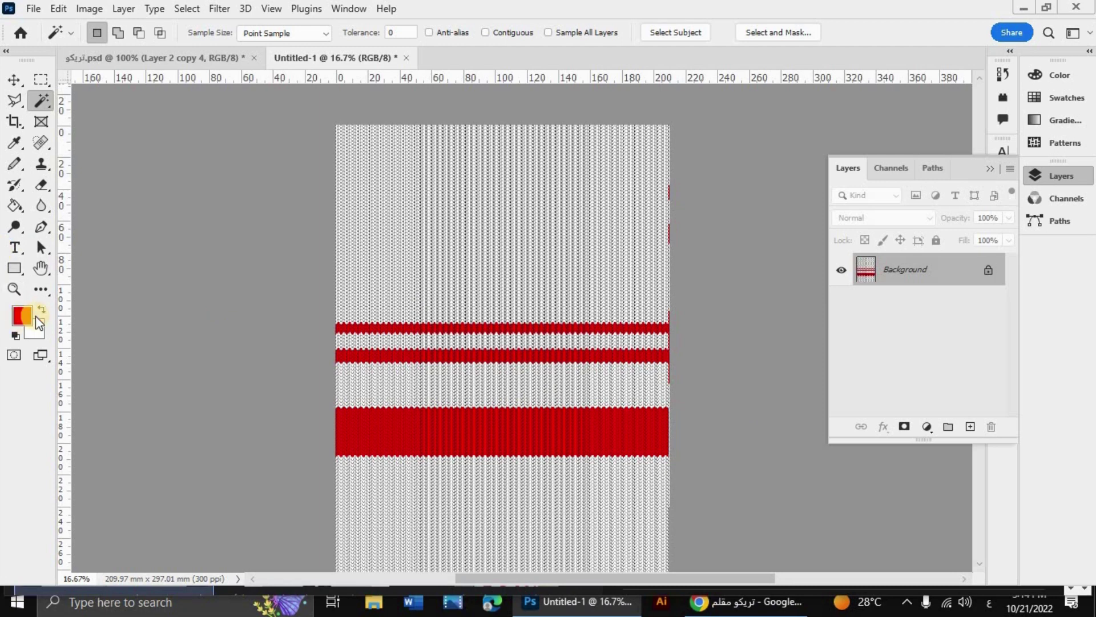
left_click(596, 314)
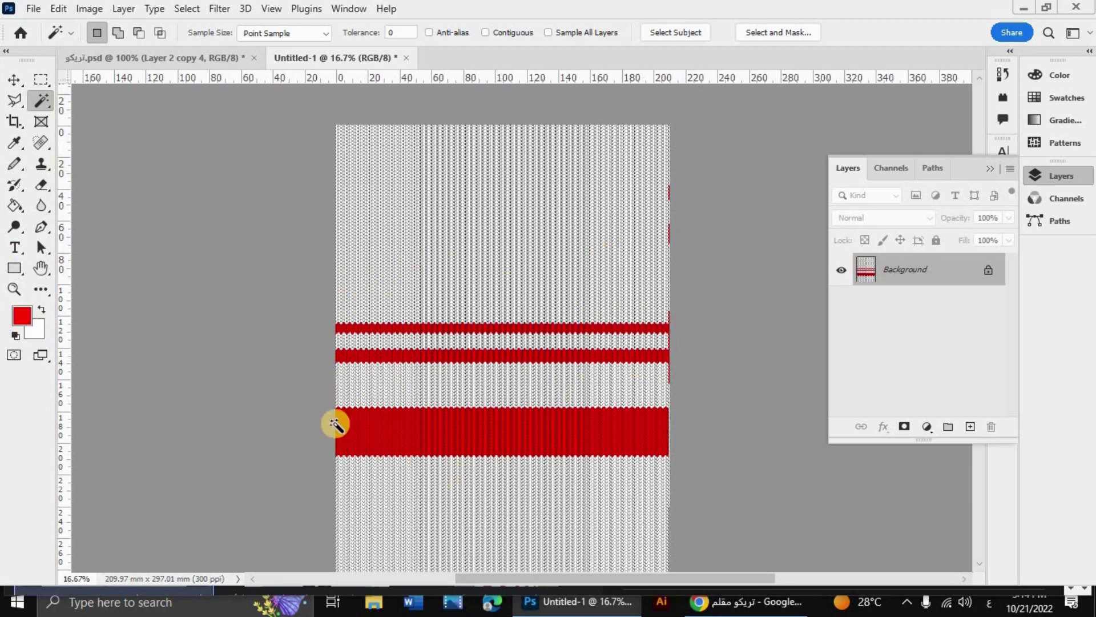
scroll(451, 454, "up", 3)
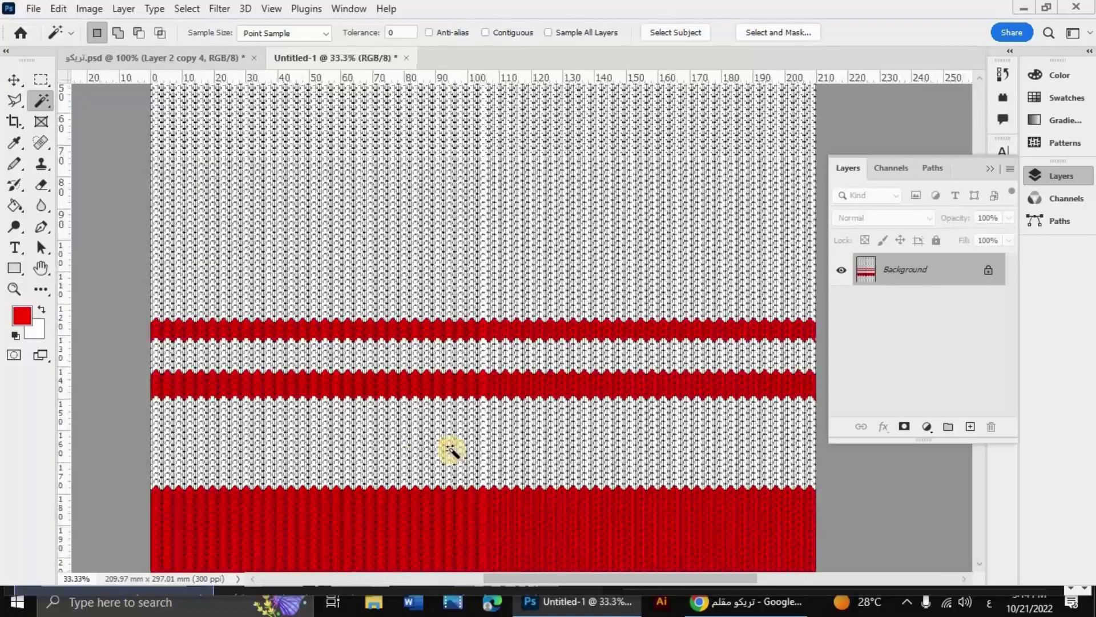
scroll(594, 303, "down", 1)
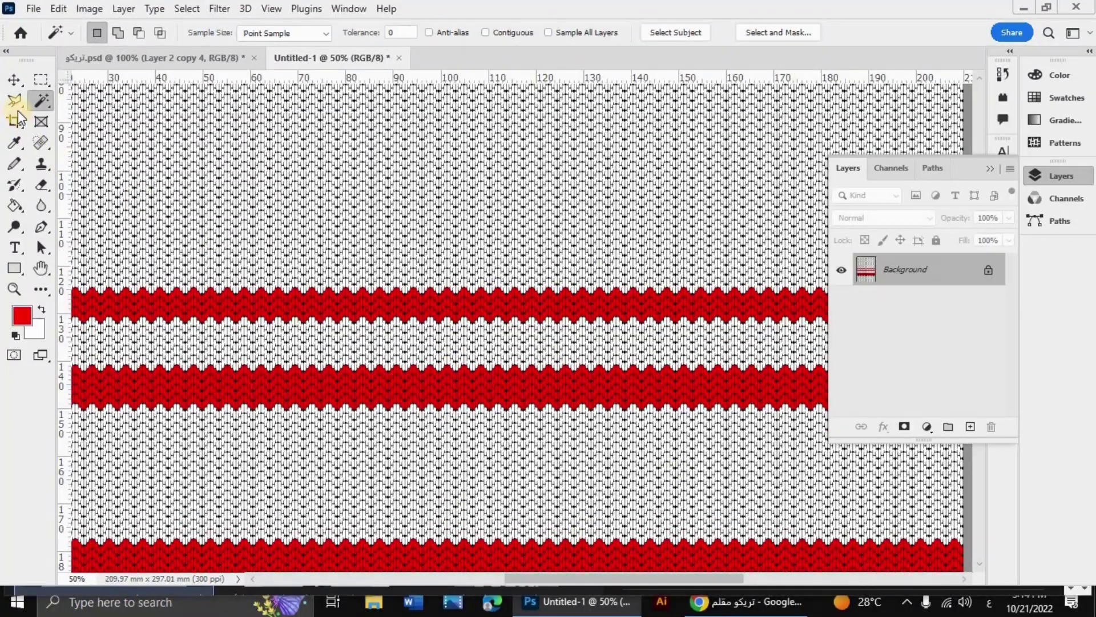
left_click(41, 80)
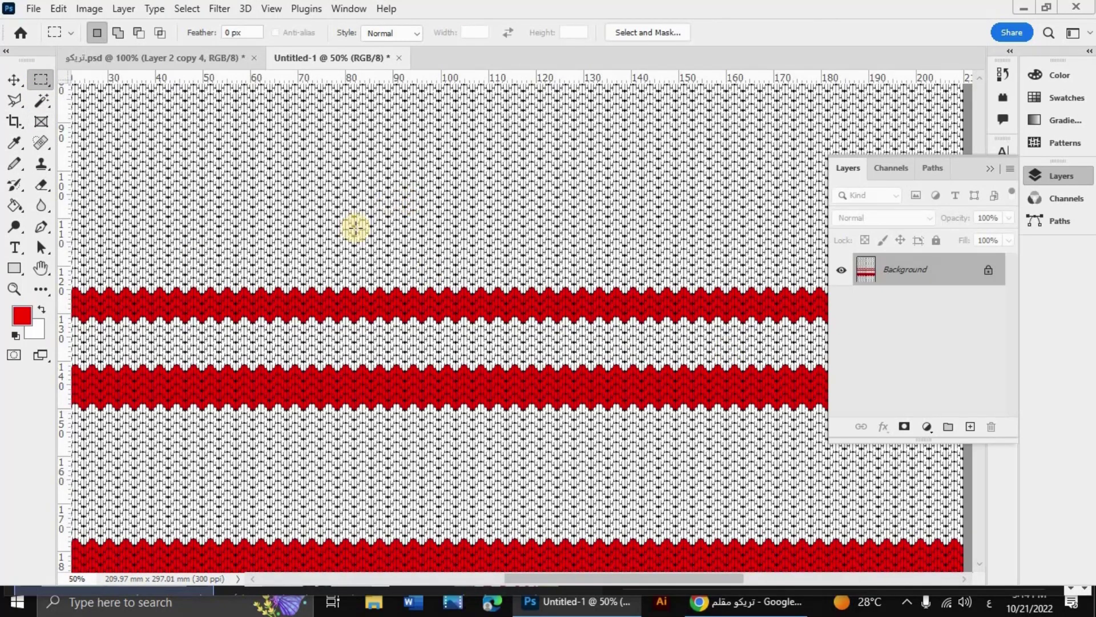
scroll(525, 371, "up", 1)
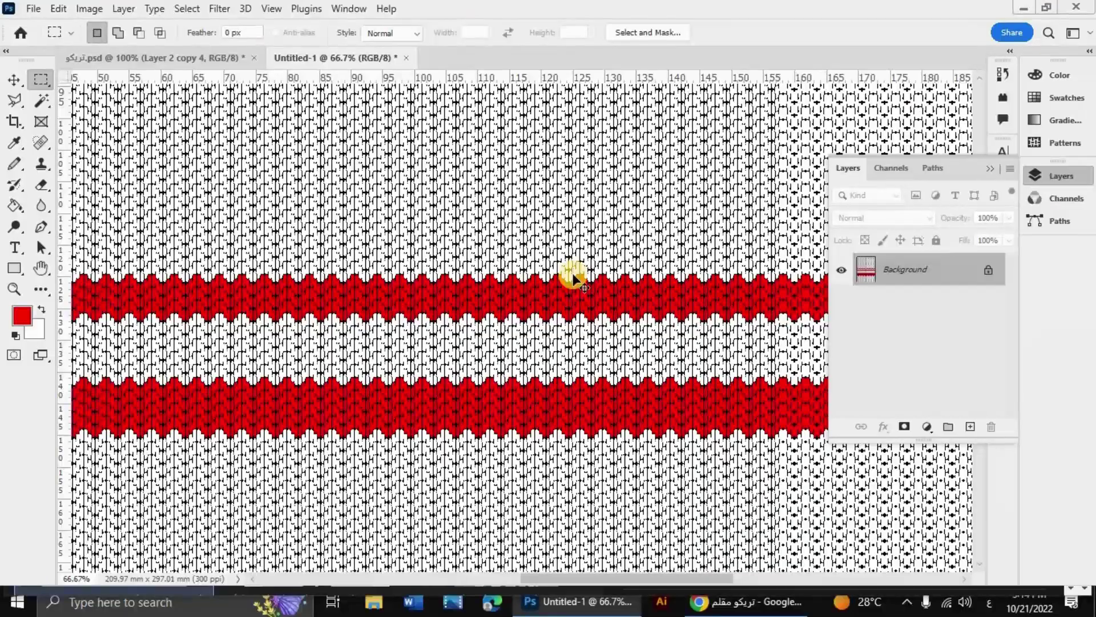
scroll(416, 81, "up", 1)
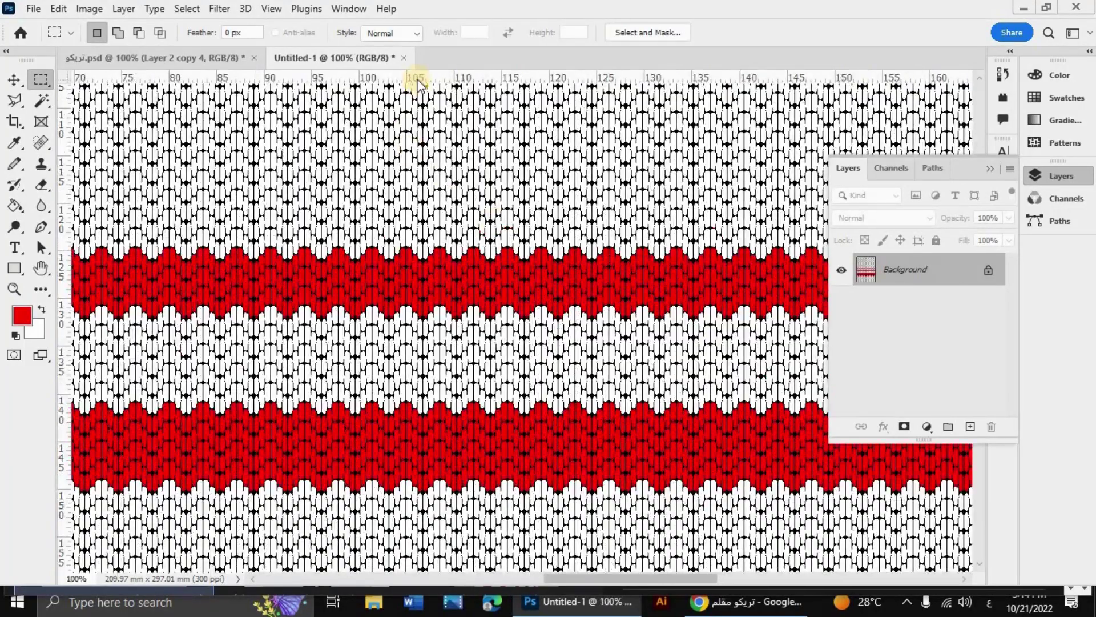
scroll(392, 318, "up", 1)
scroll(342, 152, "up", 1)
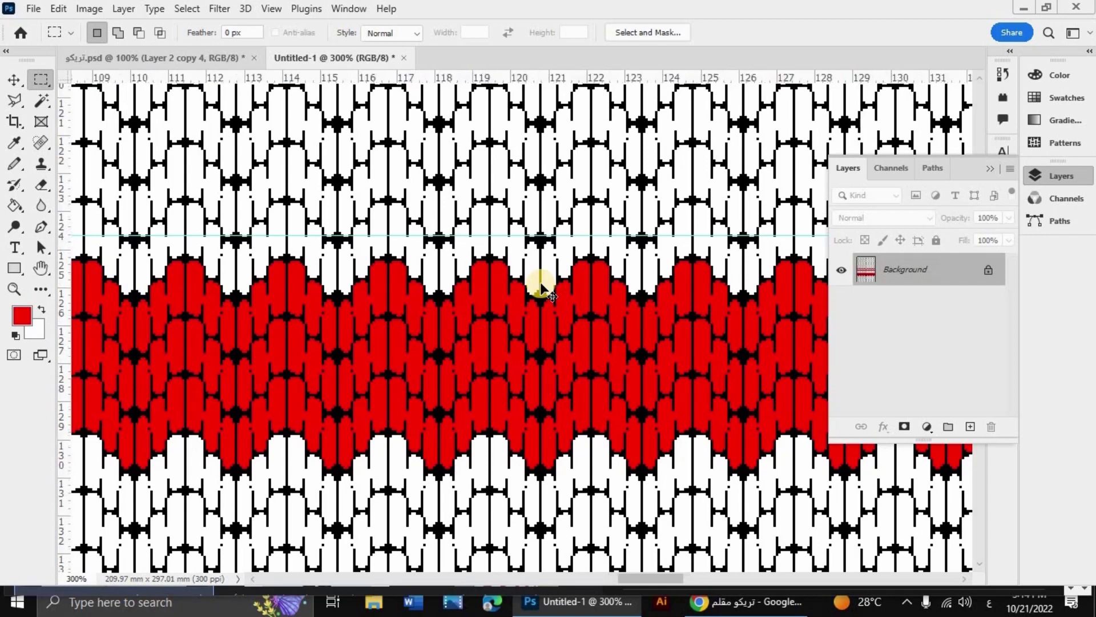
scroll(531, 297, "up", 3)
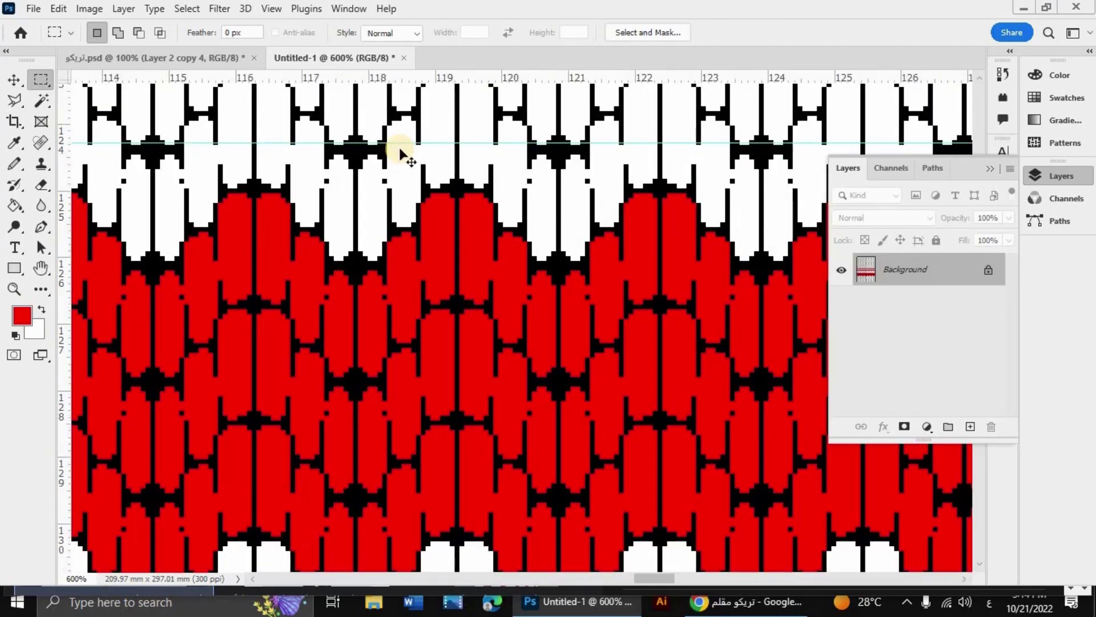
scroll(399, 150, "up", 2)
- Reposition the existing guide to 123.8 mm down with the Move tool
key("v")
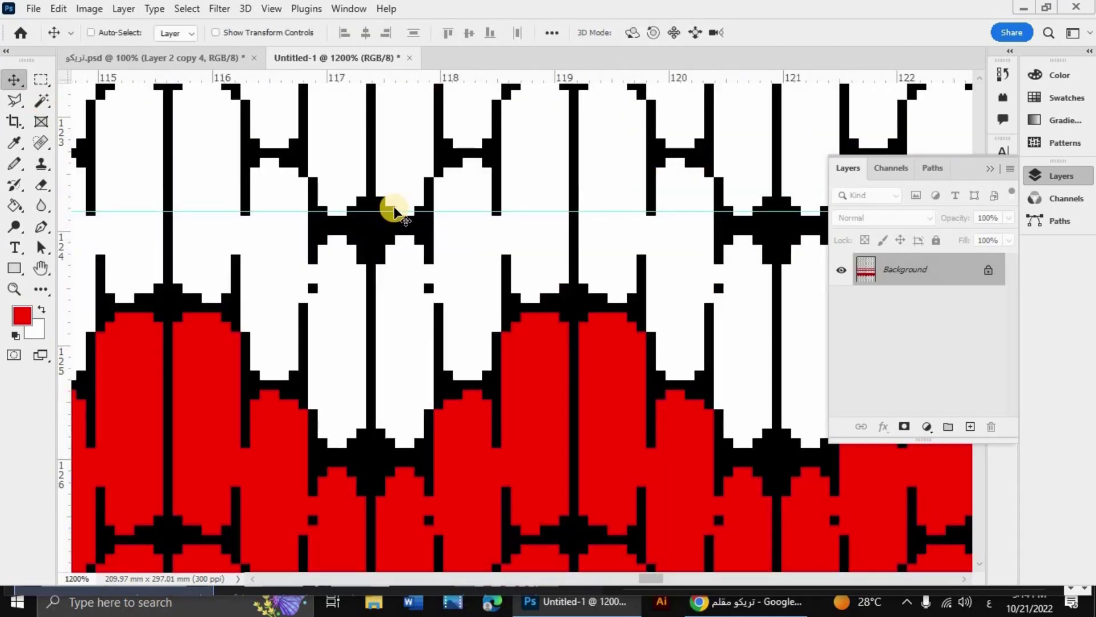
left_click_drag(396, 216, 403, 215)
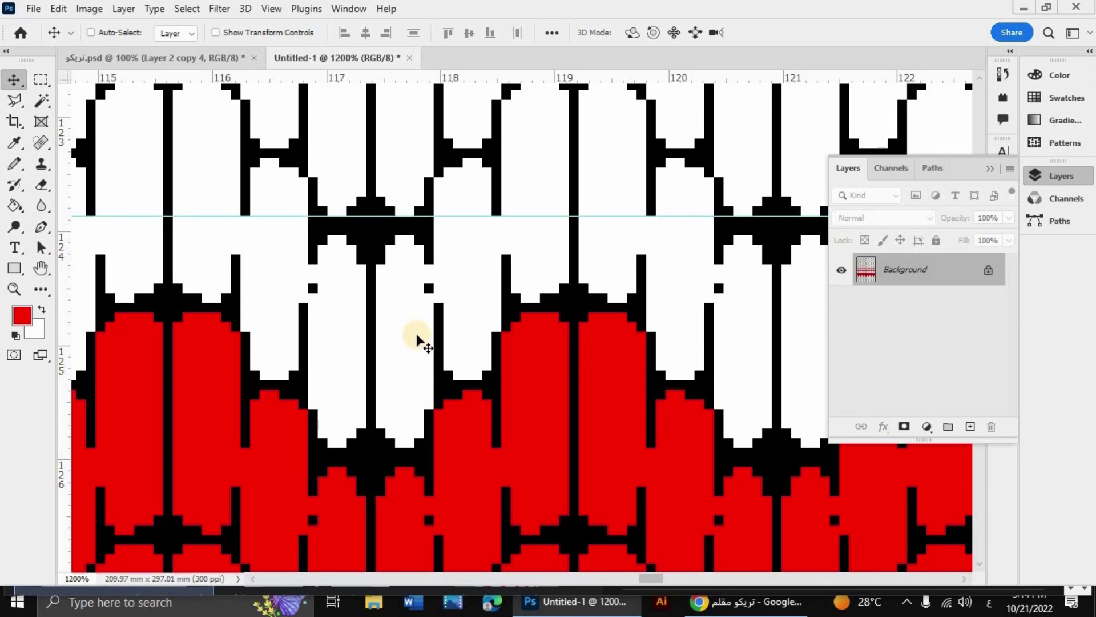
scroll(421, 336, "down", 3)
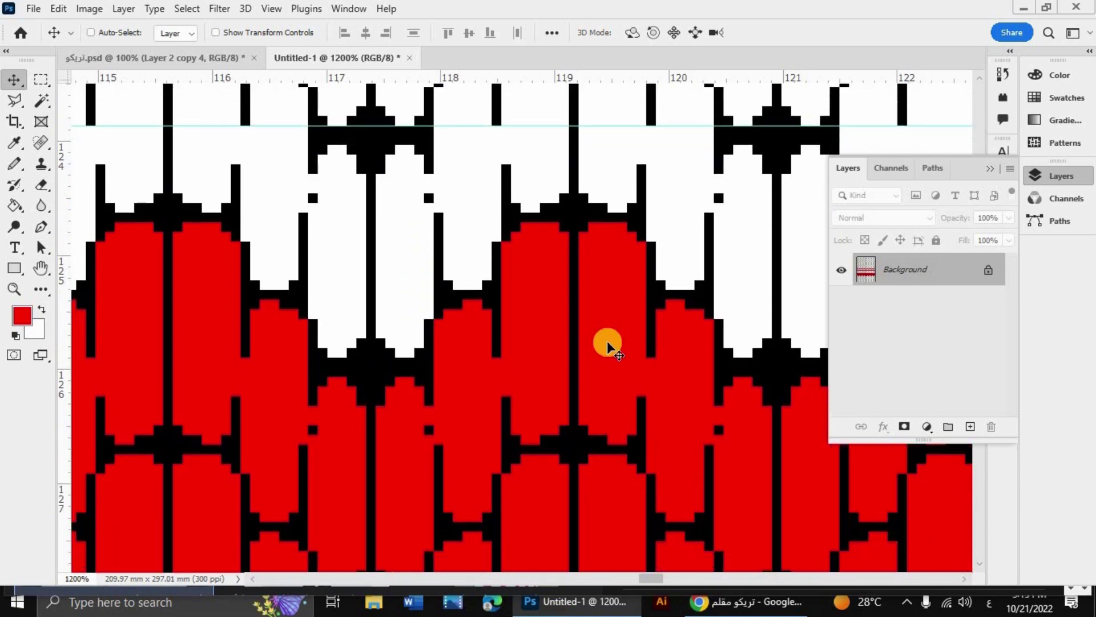
- Add a horizontal guide at about 211.2 mm and scroll through the stripes to check it
left_click_drag(978, 321, 978, 367)
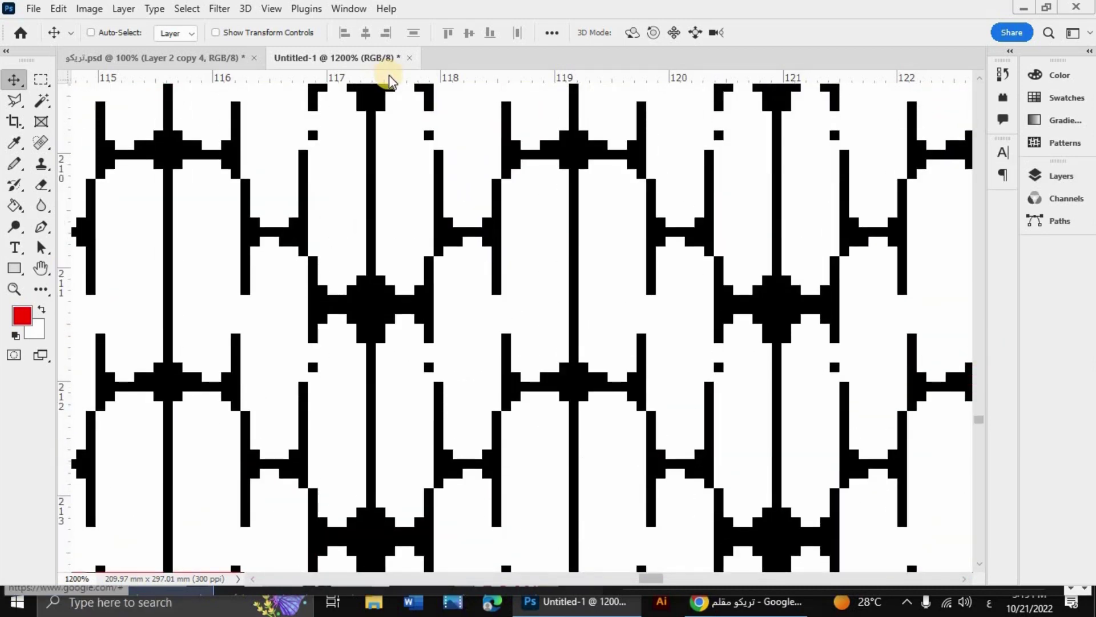
mouse_move(389, 76)
left_mouse_down()
mouse_move(399, 297)
mouse_move(409, 294)
left_mouse_up()
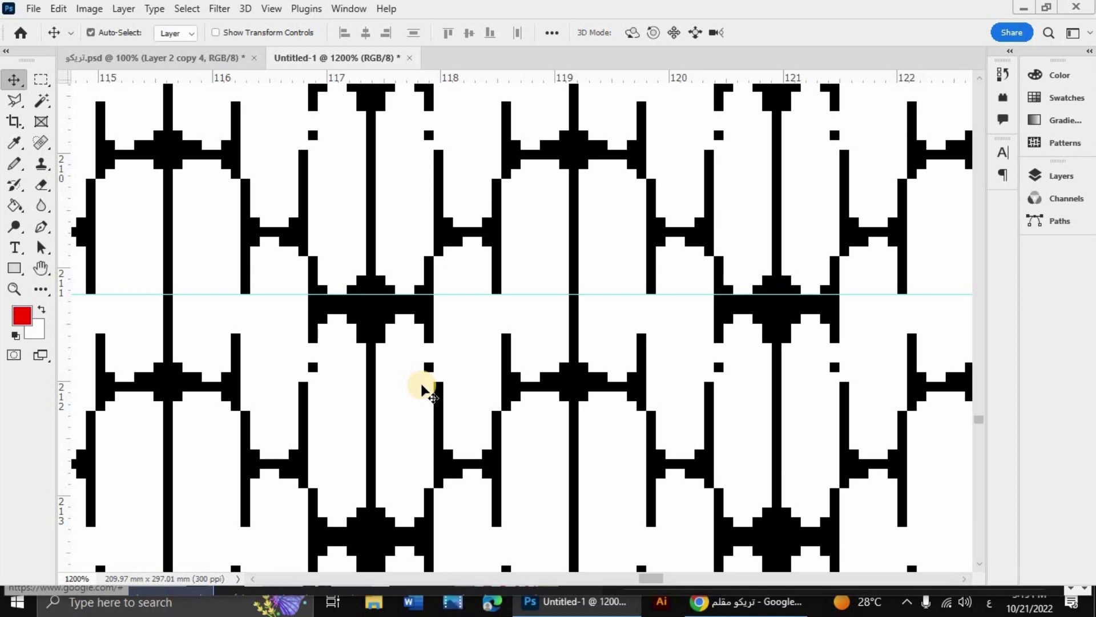
scroll(422, 390, "down", 3)
scroll(423, 390, "down", 3)
scroll(423, 390, "down", 2)
scroll(423, 390, "down", 2)
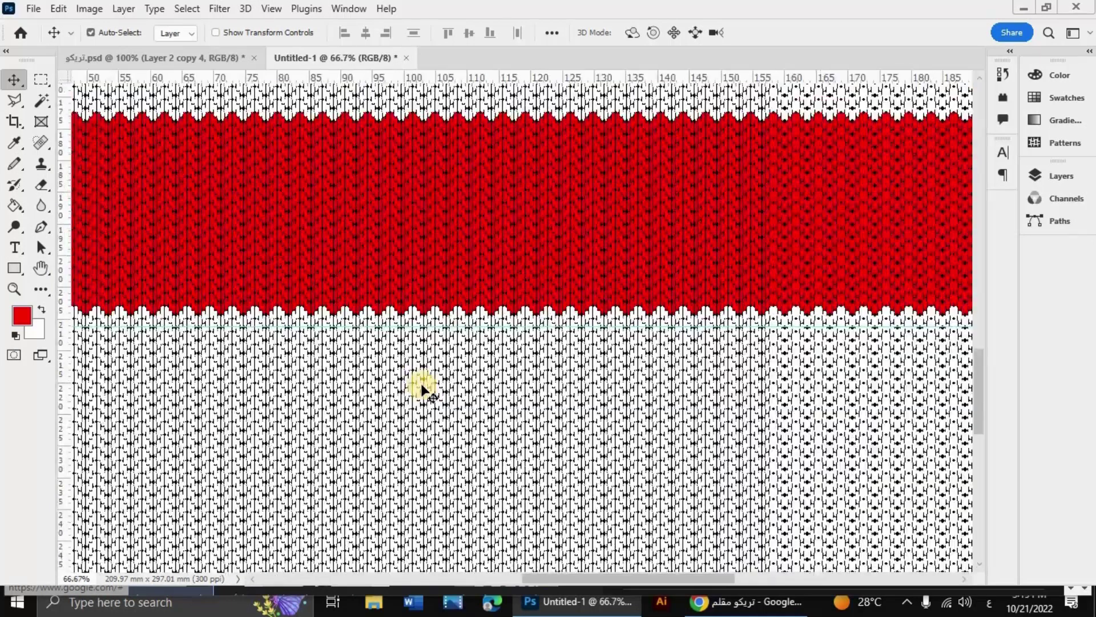
scroll(423, 390, "down", 1)
scroll(421, 384, "down", 2)
scroll(504, 132, "down", 1)
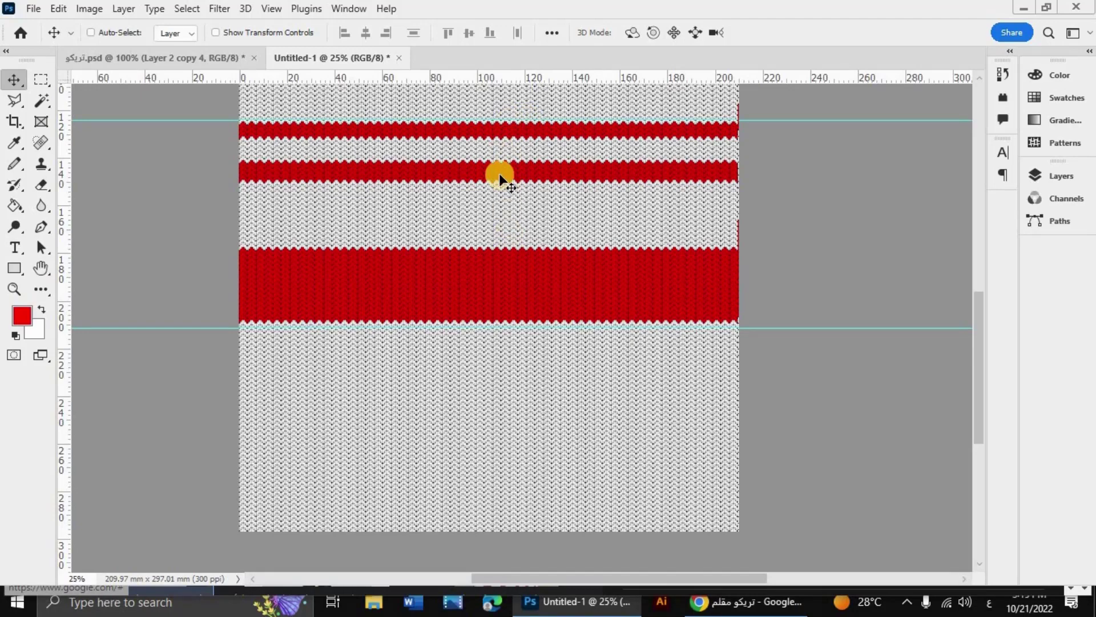
scroll(506, 262, "up", 1)
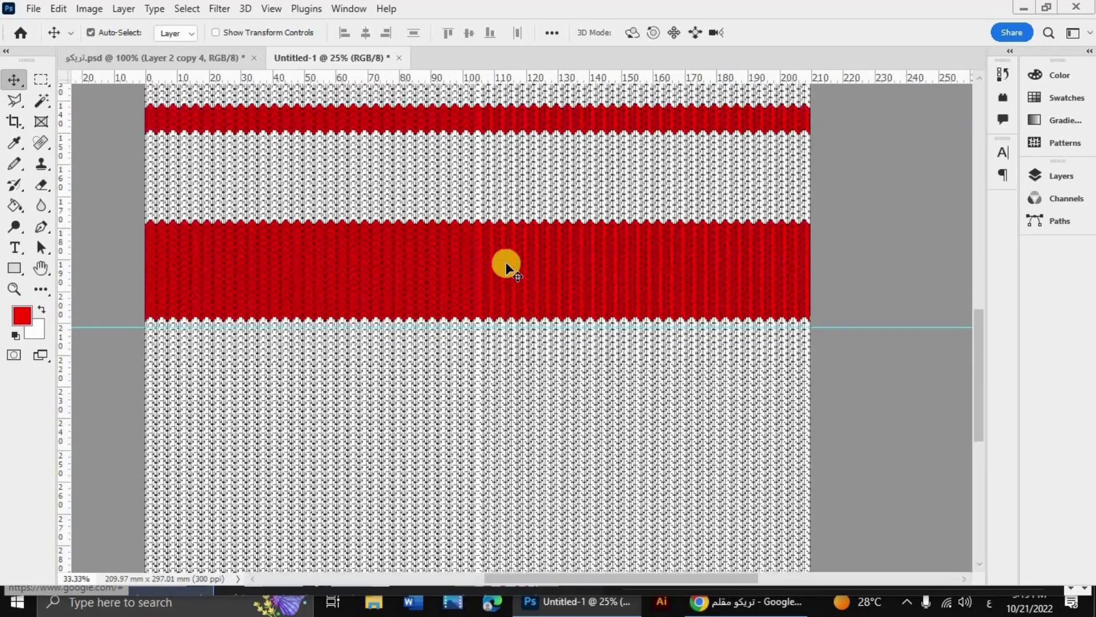
scroll(648, 238, "up", 1)
scroll(526, 325, "up", 1)
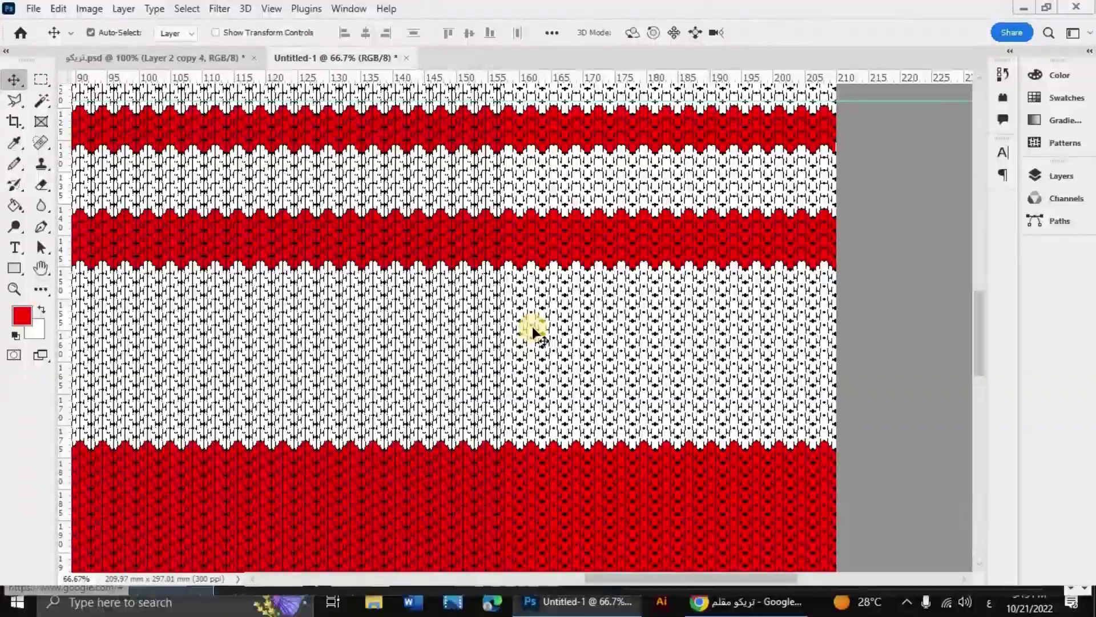
scroll(533, 317, "up", 1)
scroll(533, 314, "up", 1)
scroll(672, 244, "up", 1)
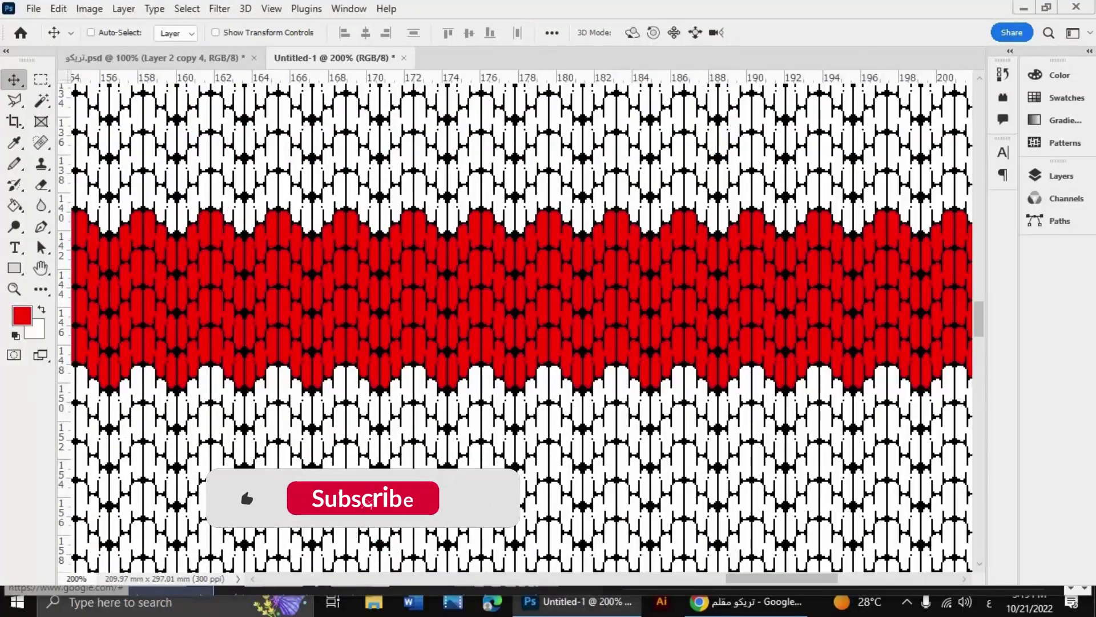
scroll(422, 251, "down", 3)
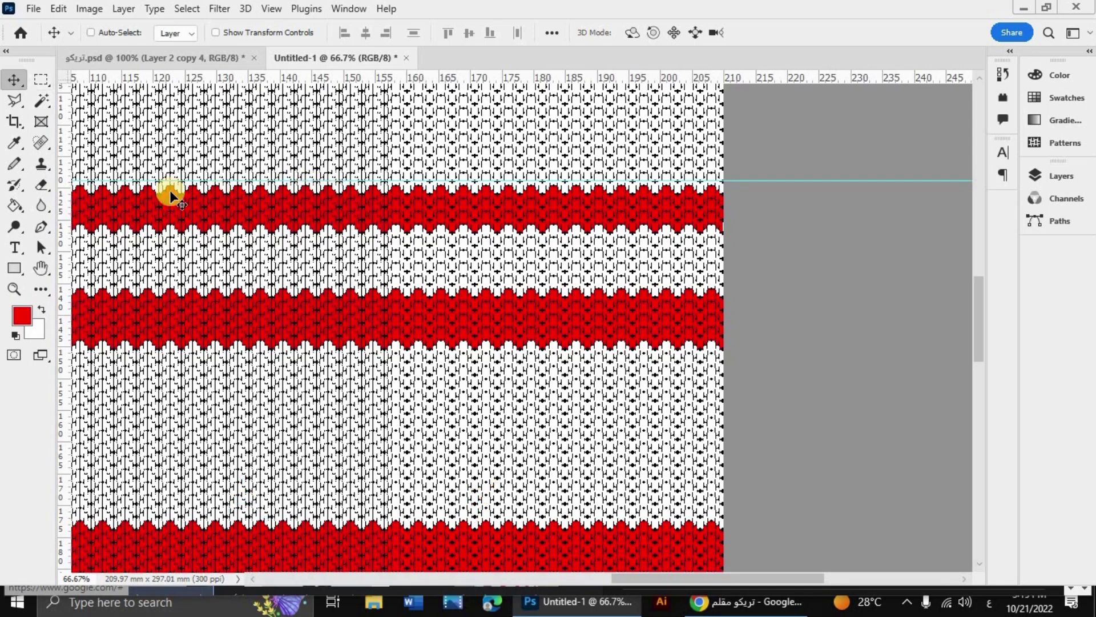
- Draw a thin rectangular selection spanning the stripes between the two guides
left_click(40, 80)
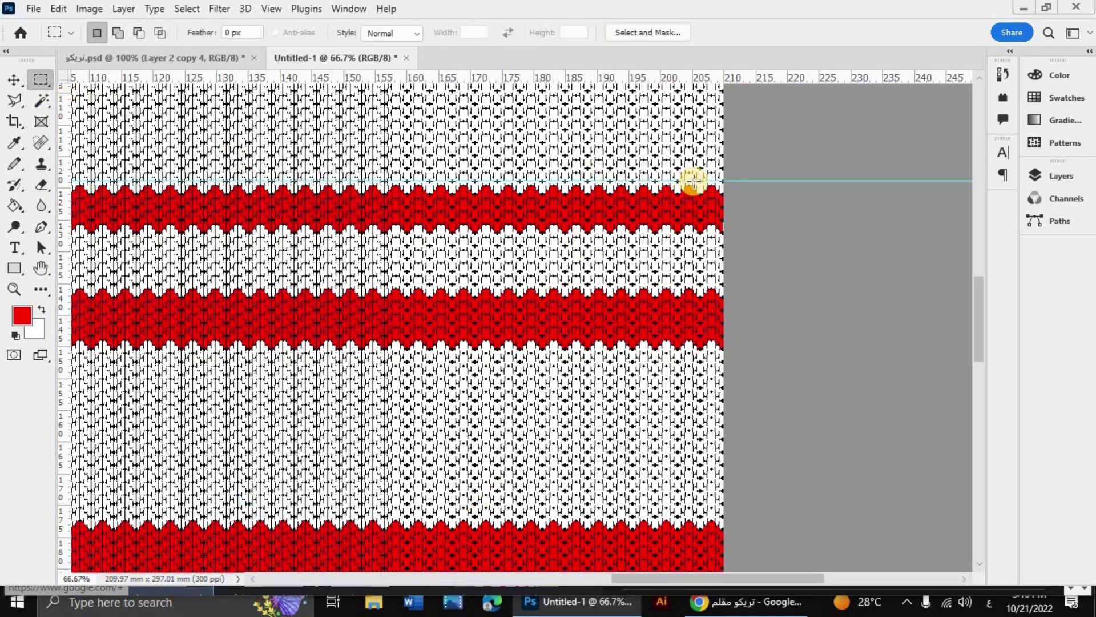
left_click_drag(693, 181, 673, 481)
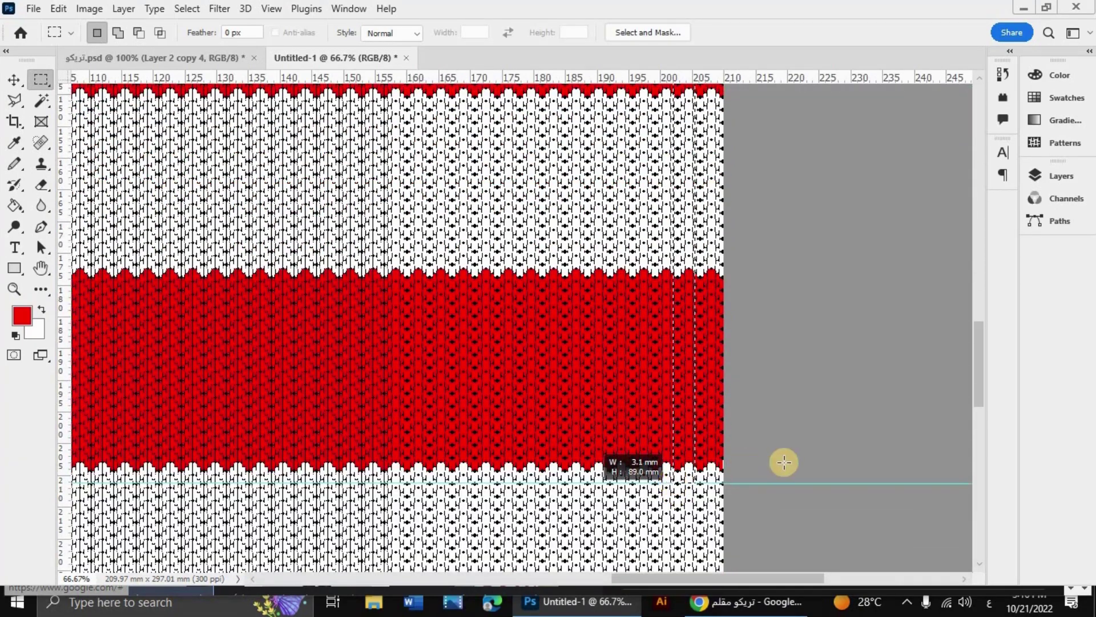
scroll(786, 460, "up", 2)
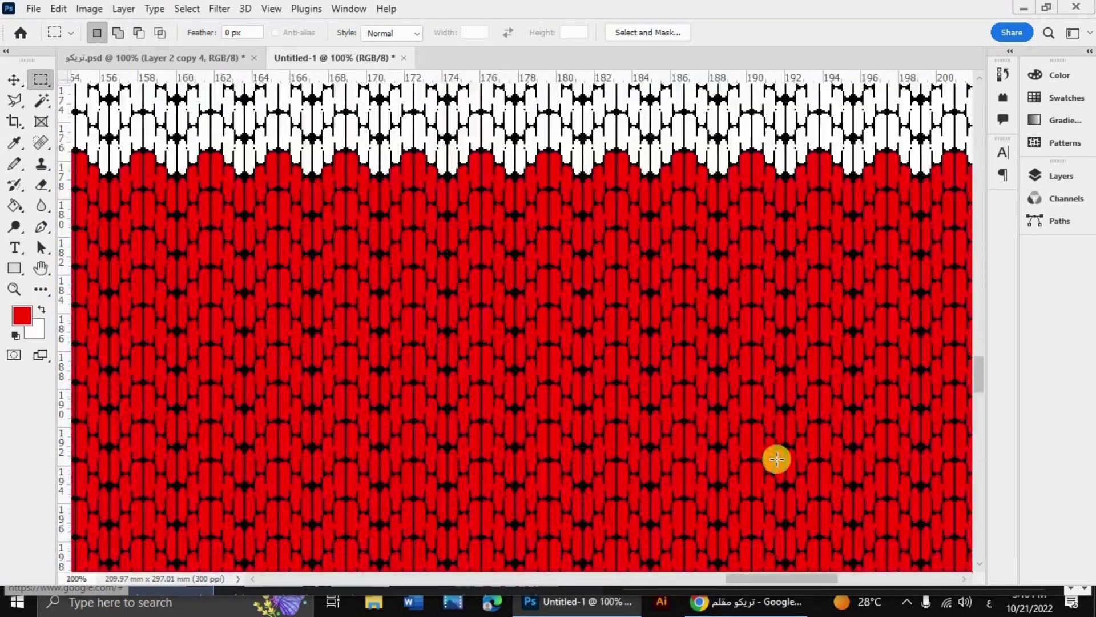
scroll(777, 458, "up", 2)
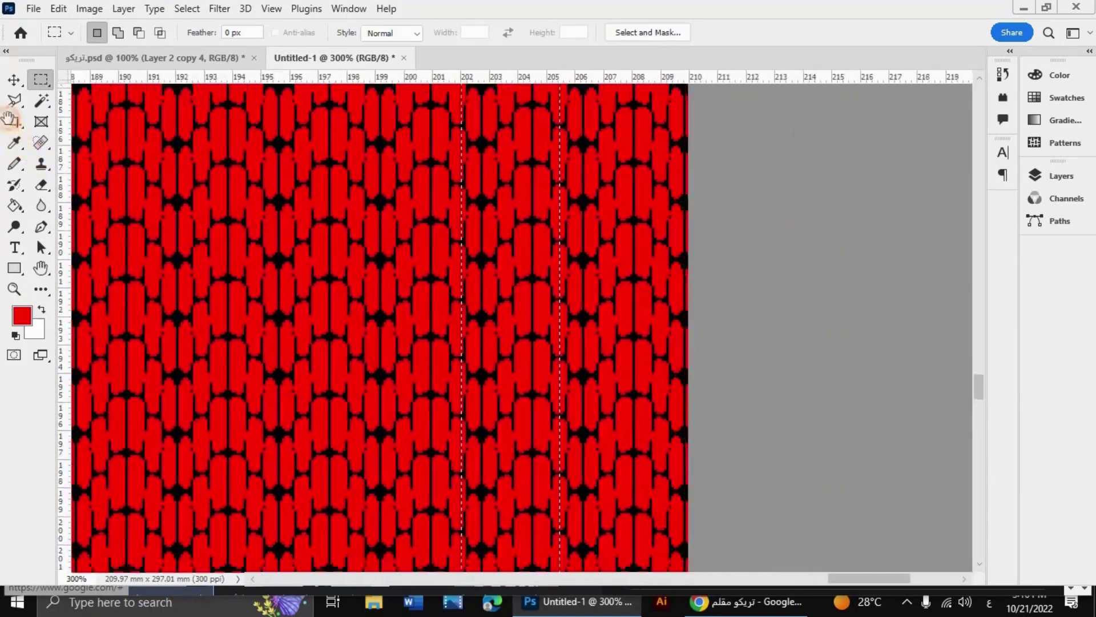
left_click_drag(400, 456, 257, 285)
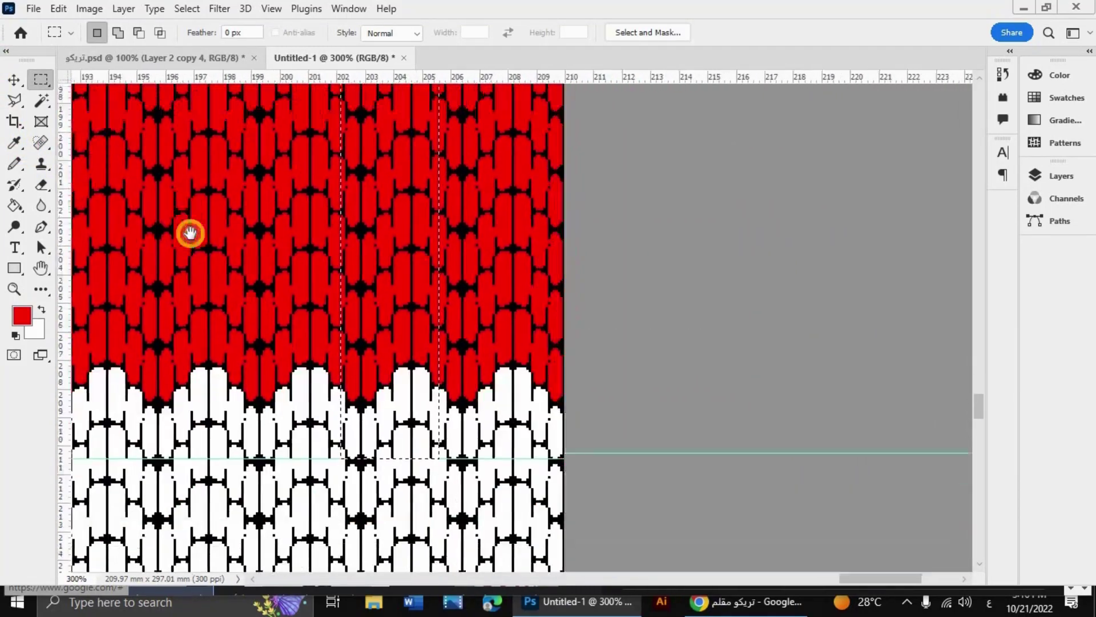
- Transform the selection slightly wider so its edges align with a stitch, then commit
key("alt+s")
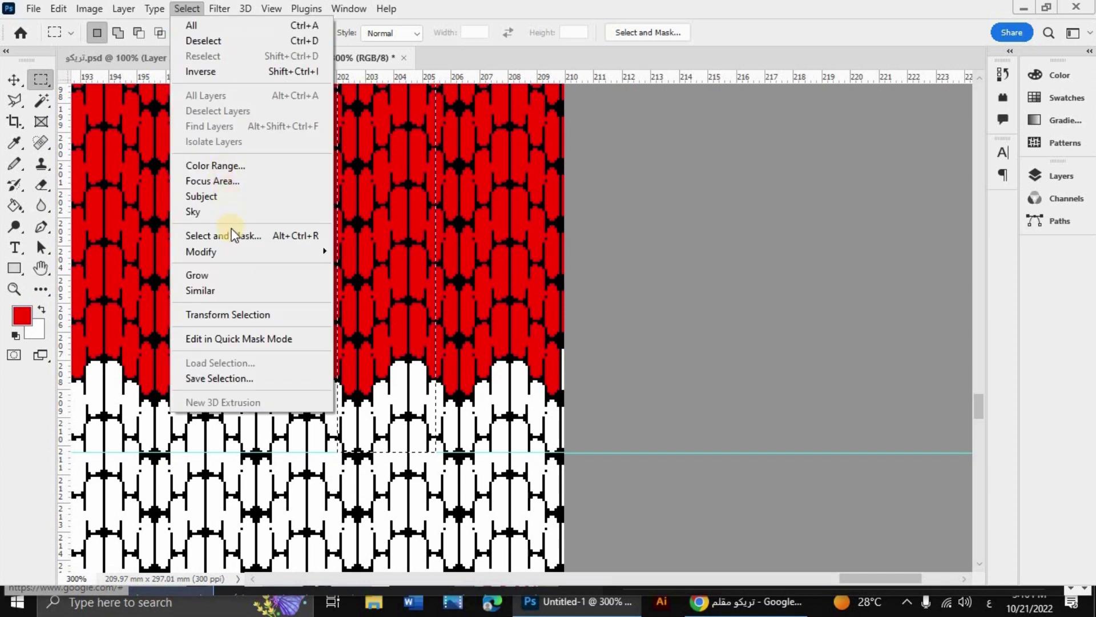
left_click(229, 314)
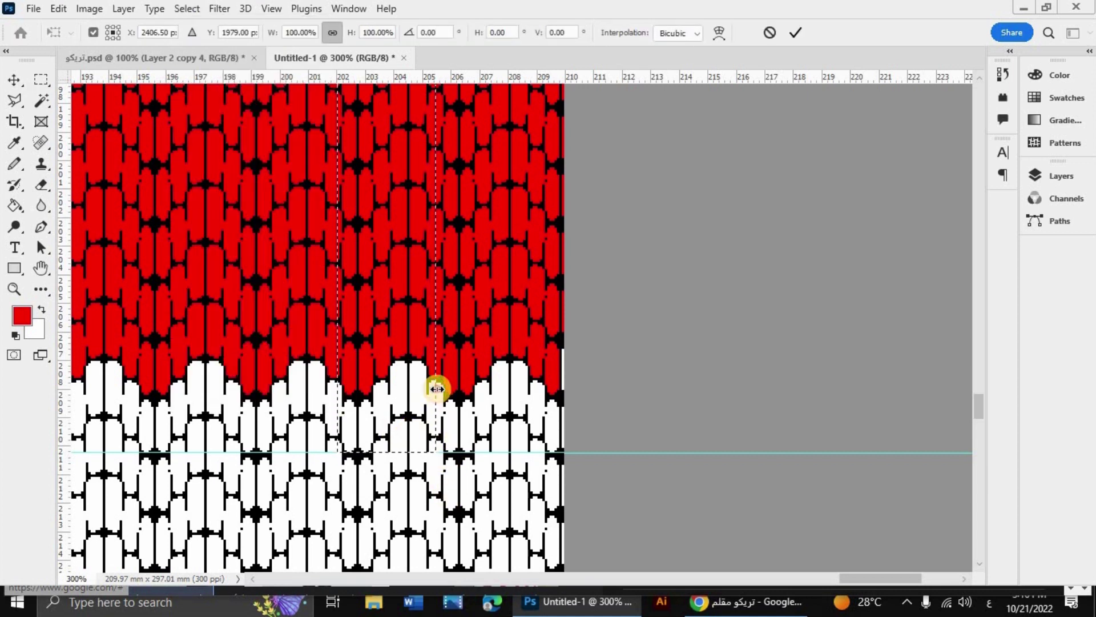
left_click_drag(437, 390, 445, 214)
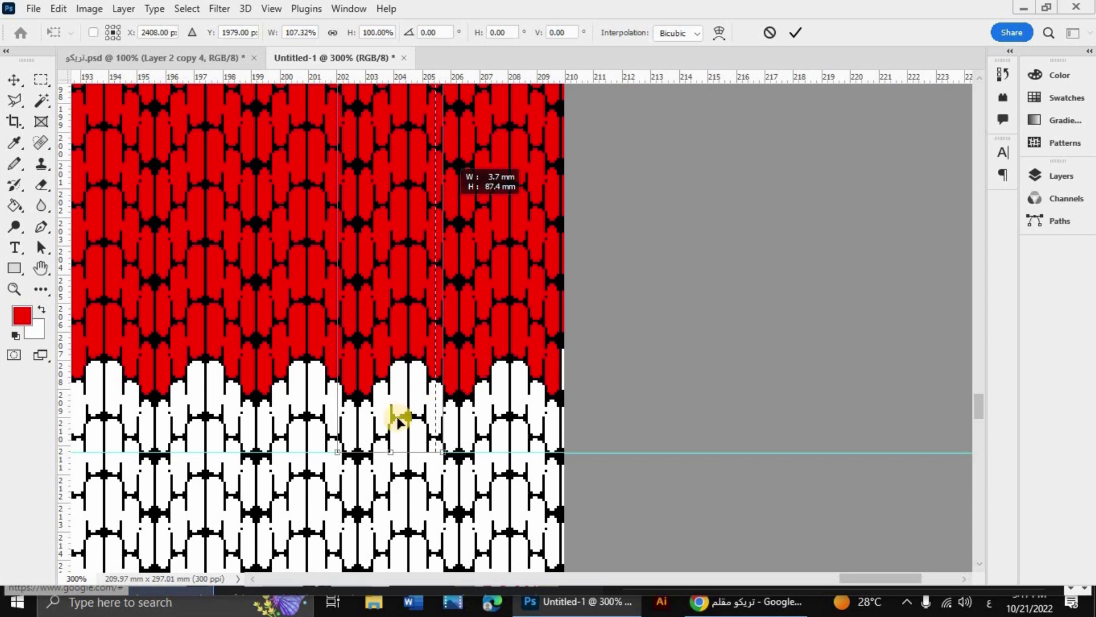
left_click_drag(399, 420, 441, 392)
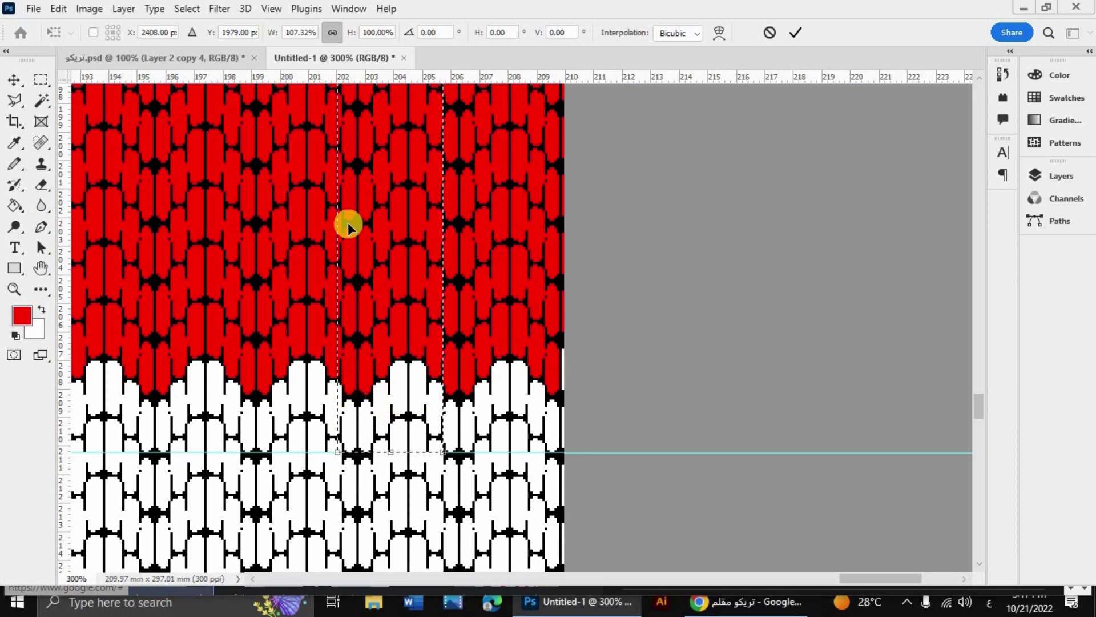
left_click_drag(338, 213, 343, 228)
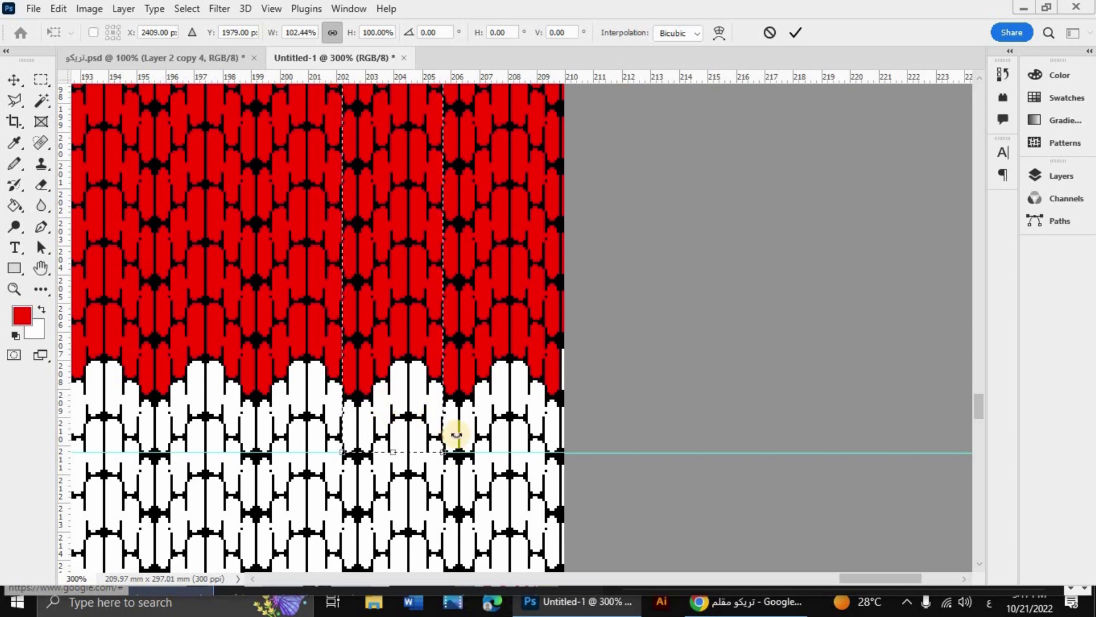
key("ctrl+minus")
key("ctrl+minus")
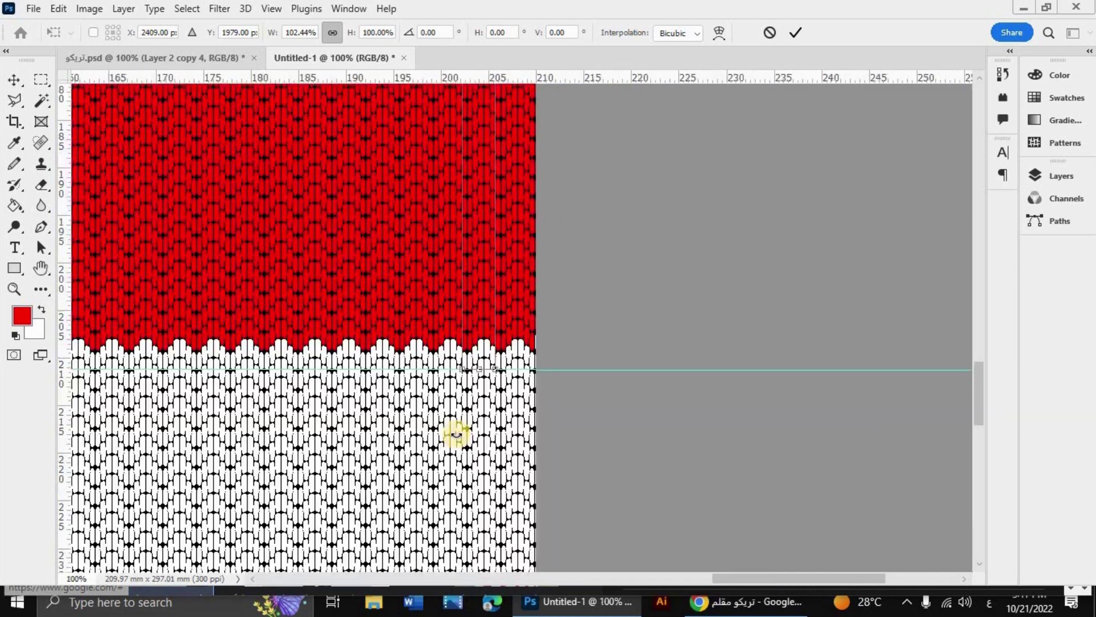
key("ctrl+minus")
key("ctrl+minus")
key("ctrl+minus")
key("Return")
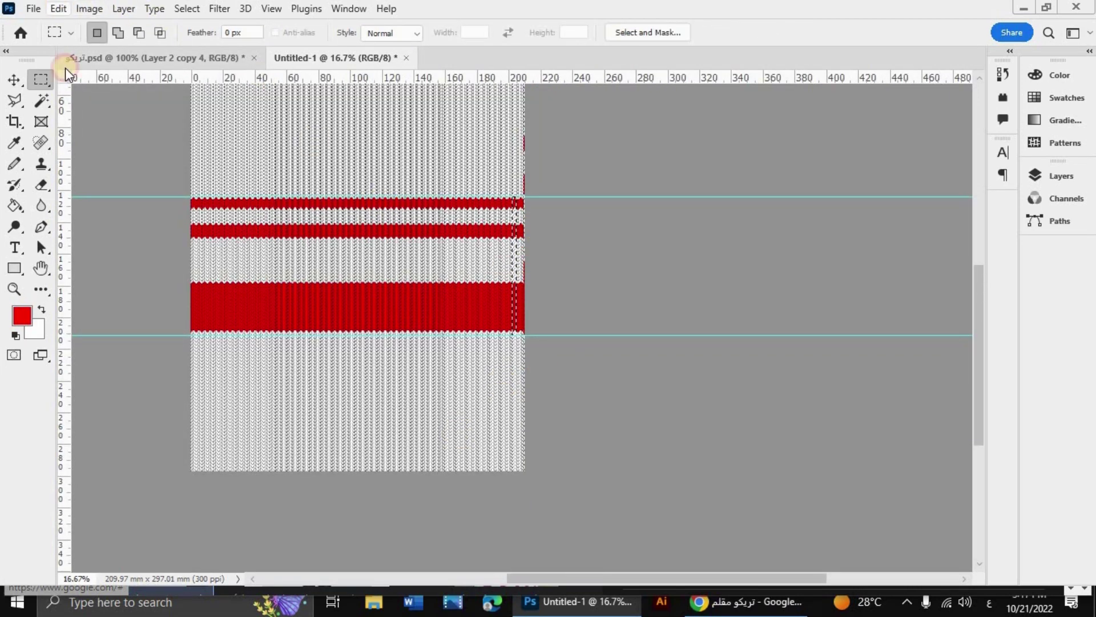
- Define the selected strip as 'Pattern 29', then start a new document with Ctrl+N
left_click(59, 9)
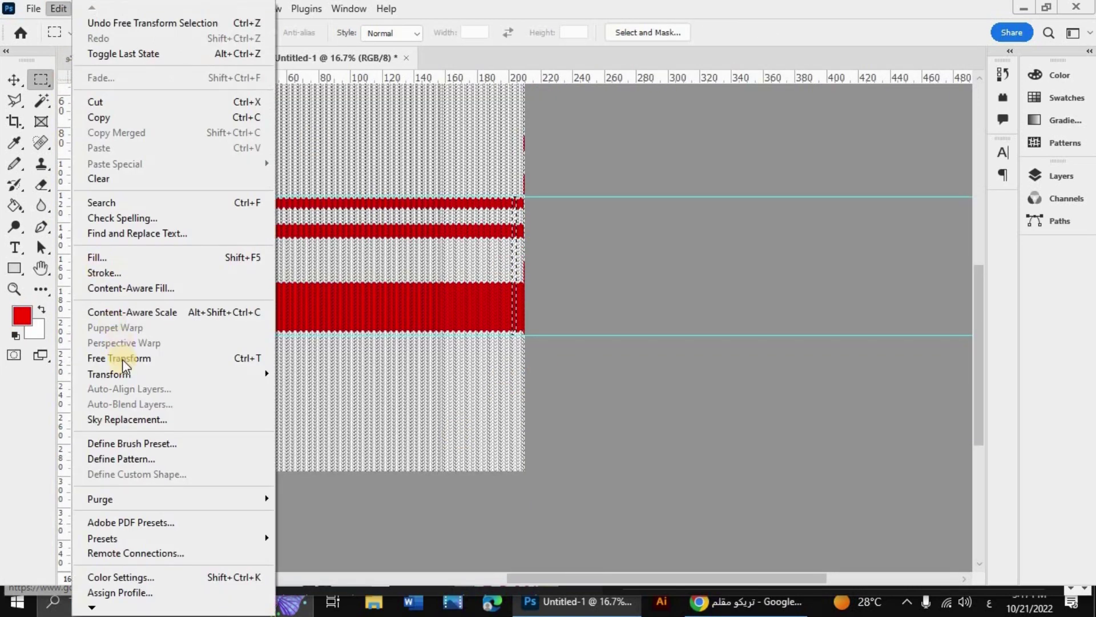
left_click(155, 459)
key("Return")
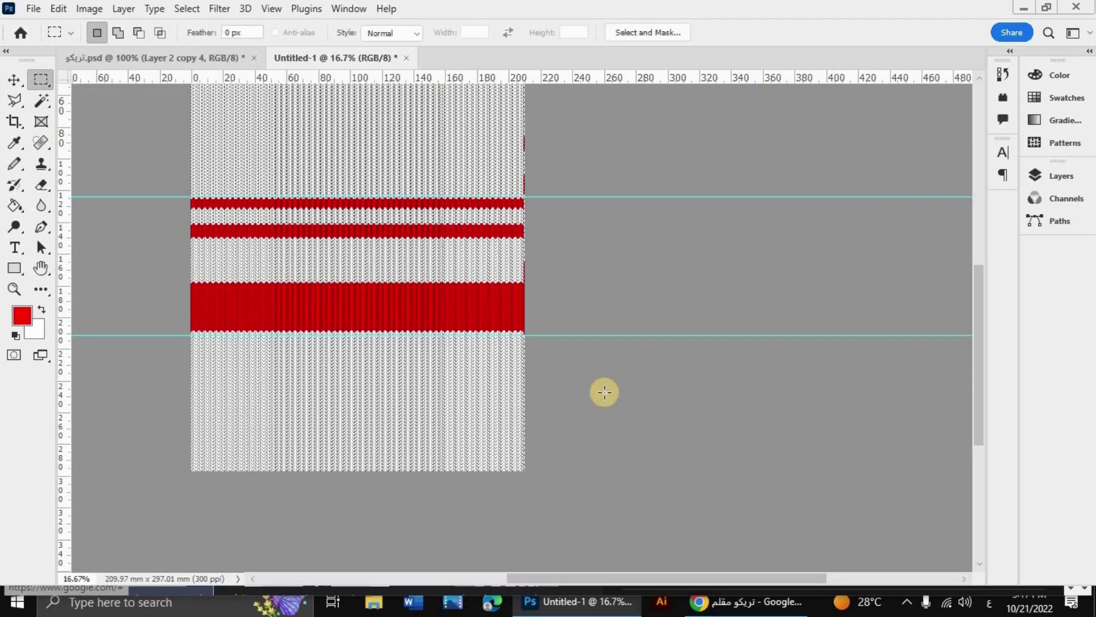
key("ctrl+n")
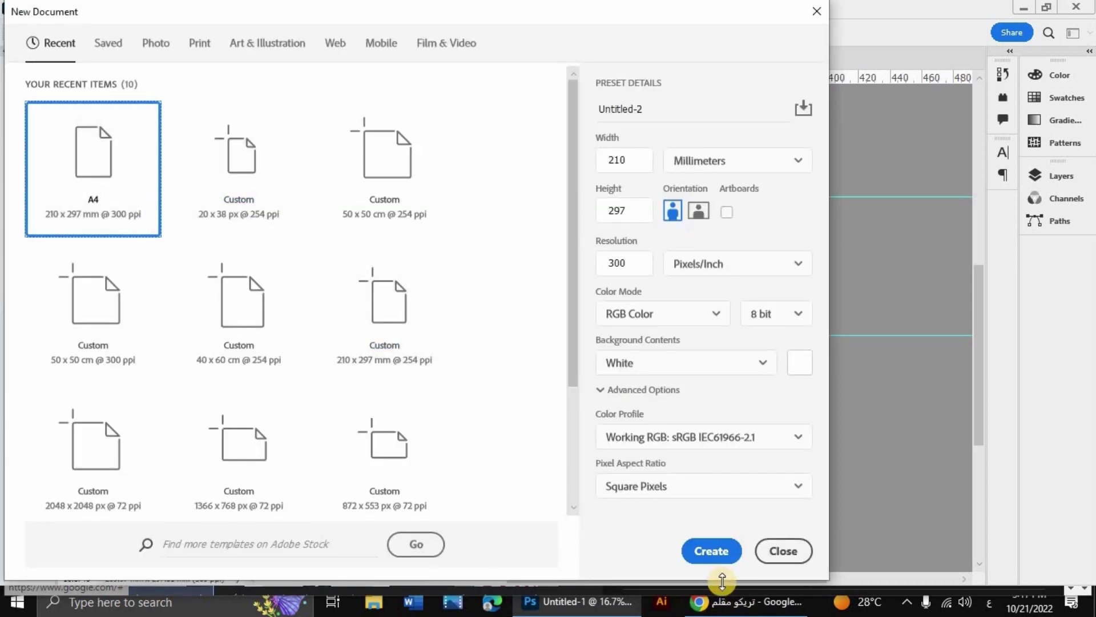
- Create the A4 300 ppi document and fill it with the new knit pattern
left_click(711, 551)
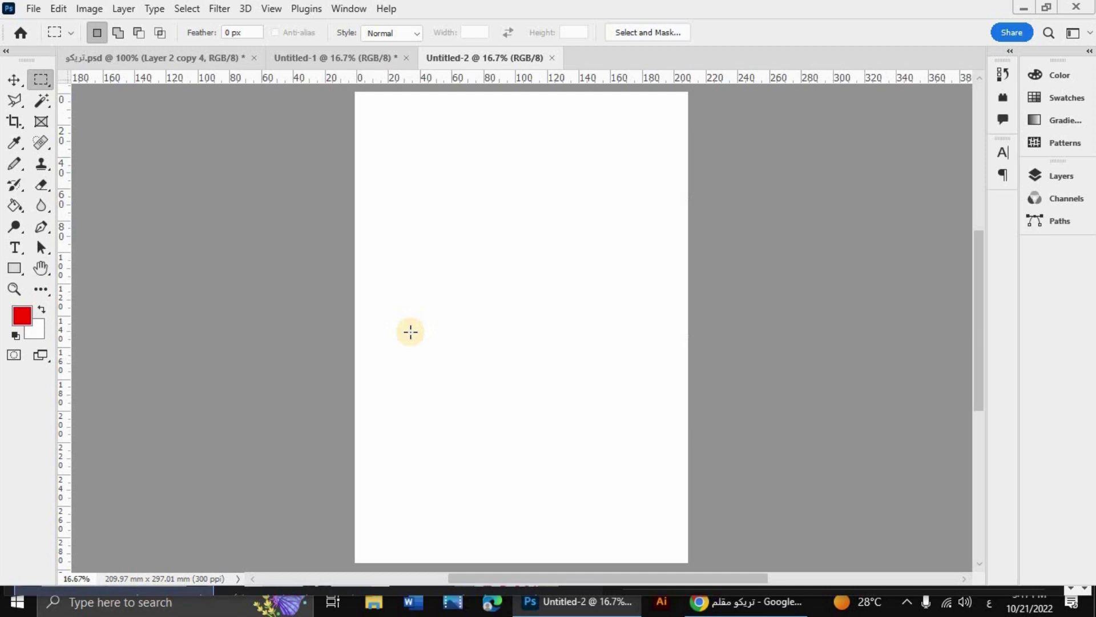
key("i")
key("shift+BackSpace")
left_click(451, 136)
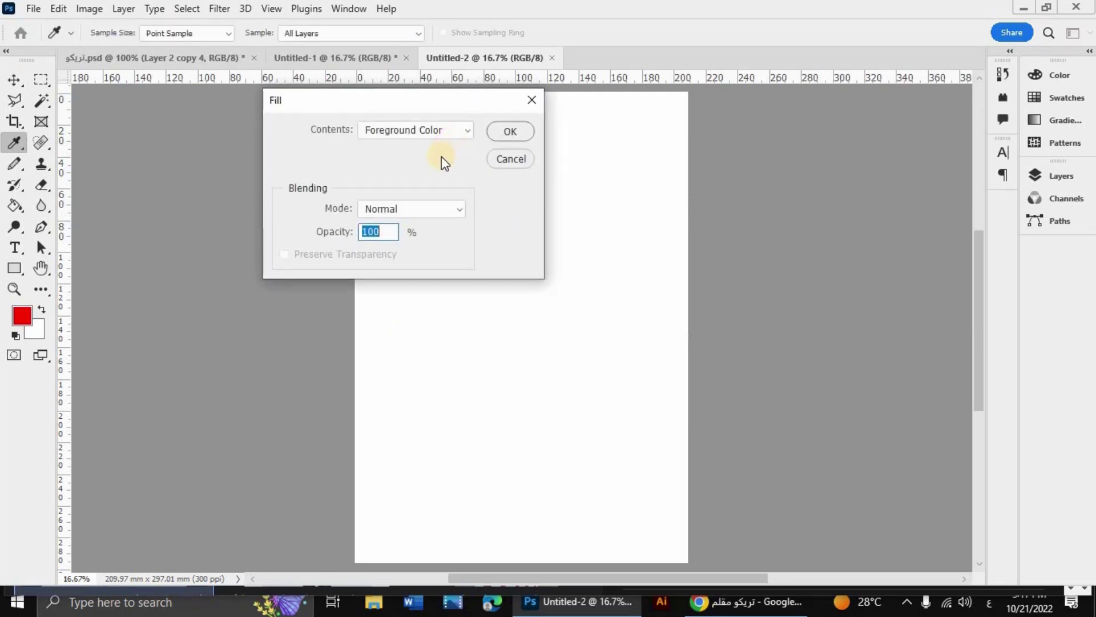
left_click(434, 213)
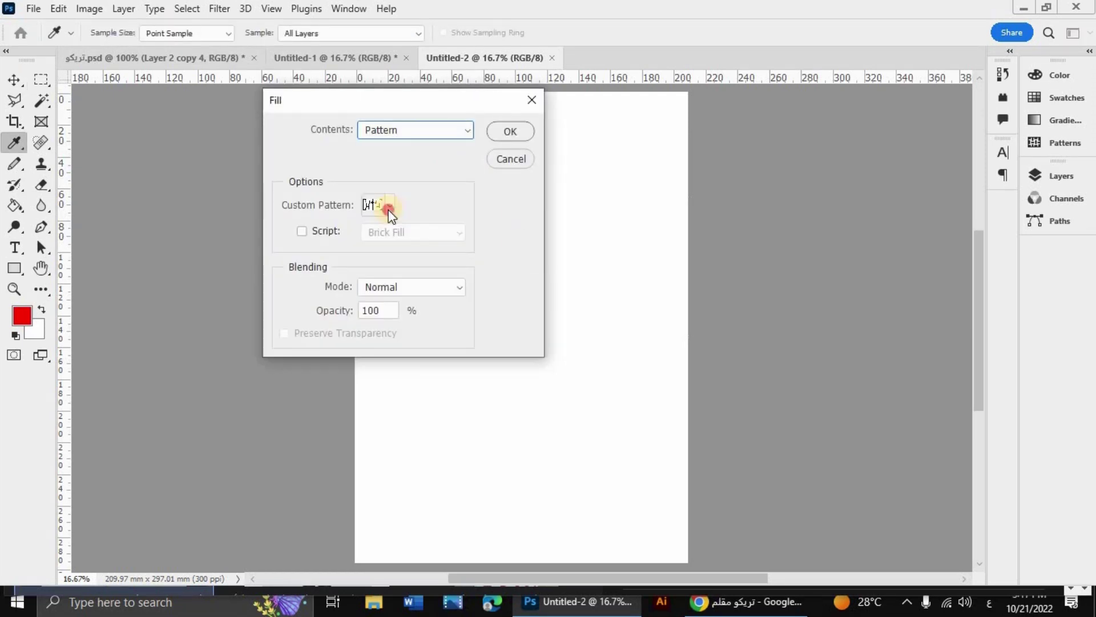
left_click(389, 204)
left_click(342, 340)
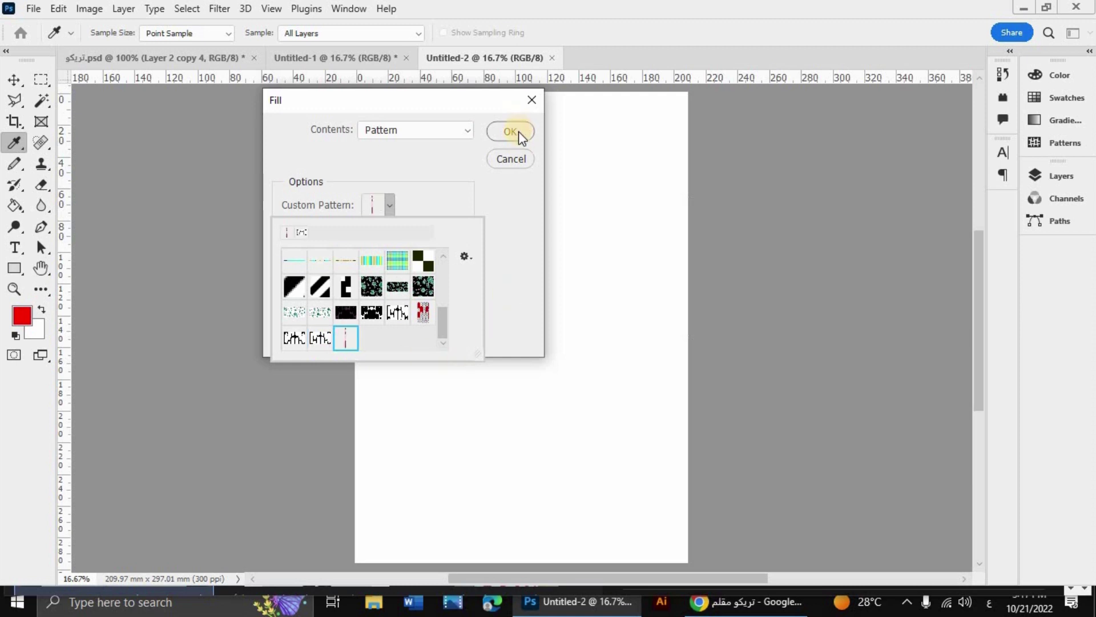
left_click(511, 132)
key("Return")
key("m")
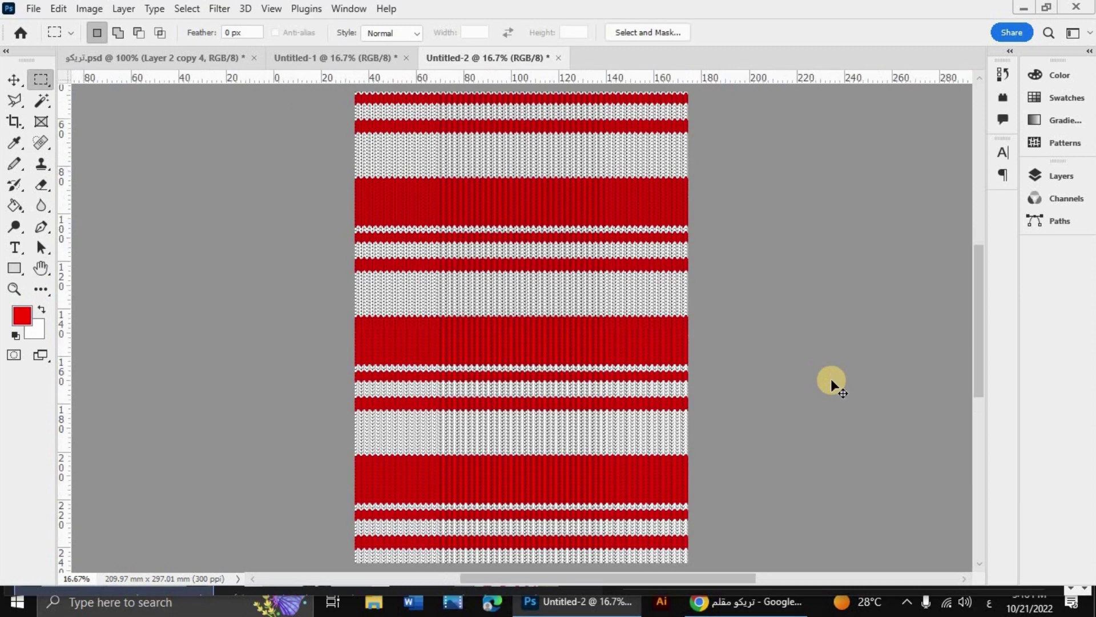
- Inspect the patterned page at several zoom levels, then select the Background layer in Layers
key("ctrl+plus")
key("ctrl+plus")
key("ctrl+plus")
key("ctrl+plus")
key("ctrl+plus")
key("ctrl+plus")
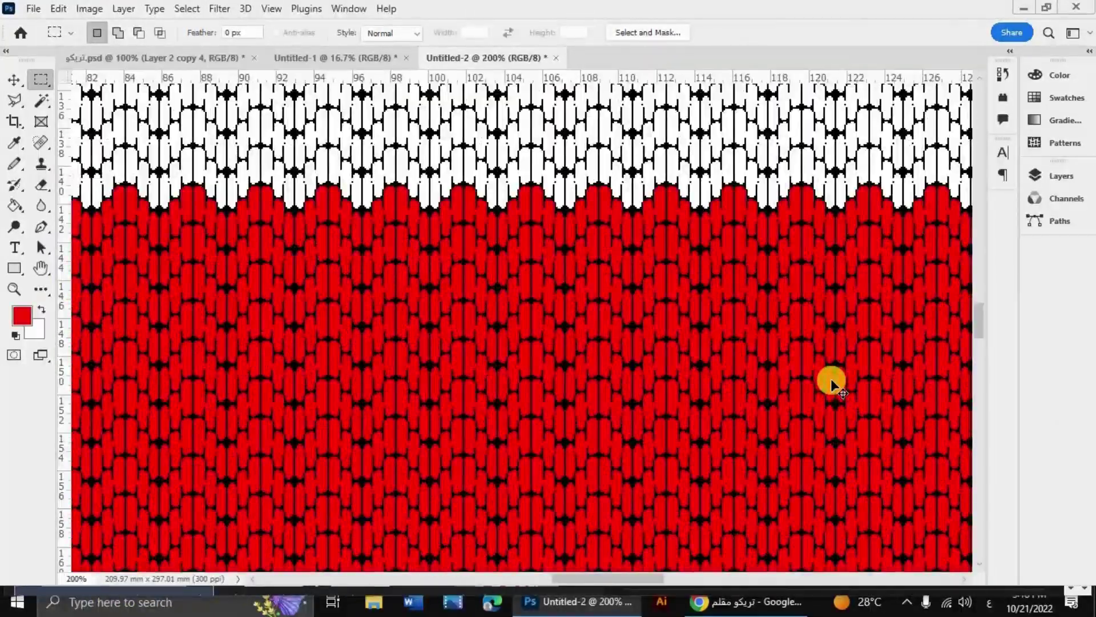
key("ctrl+minus")
key("ctrl+minus")
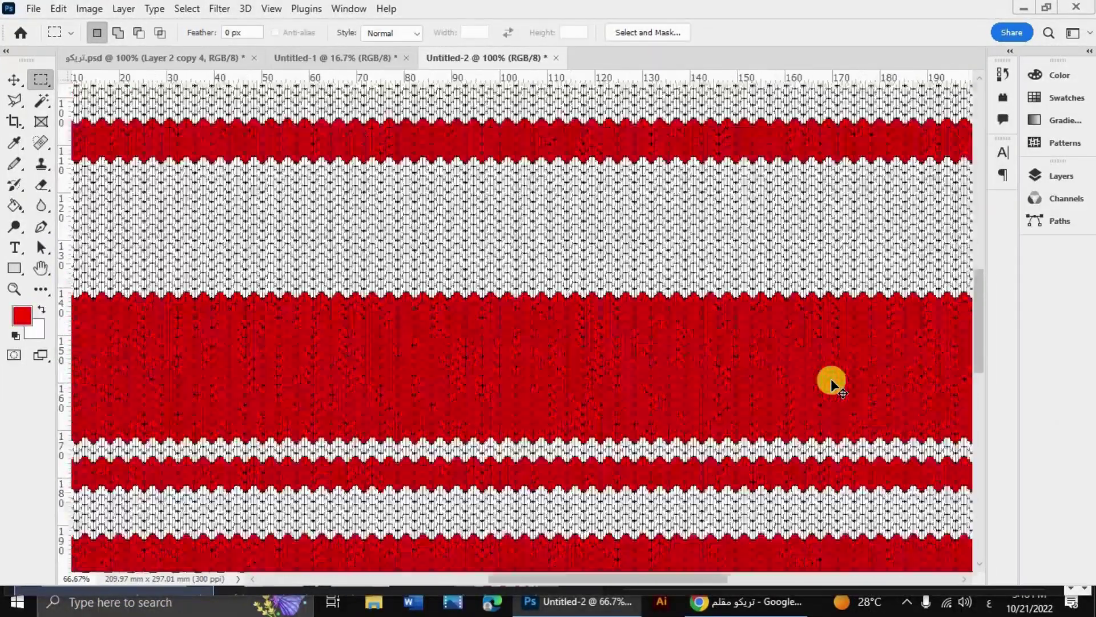
key("ctrl+minus")
key("ctrl+minus")
key("ctrl+minus")
key("ctrl+minus")
key("ctrl+minus")
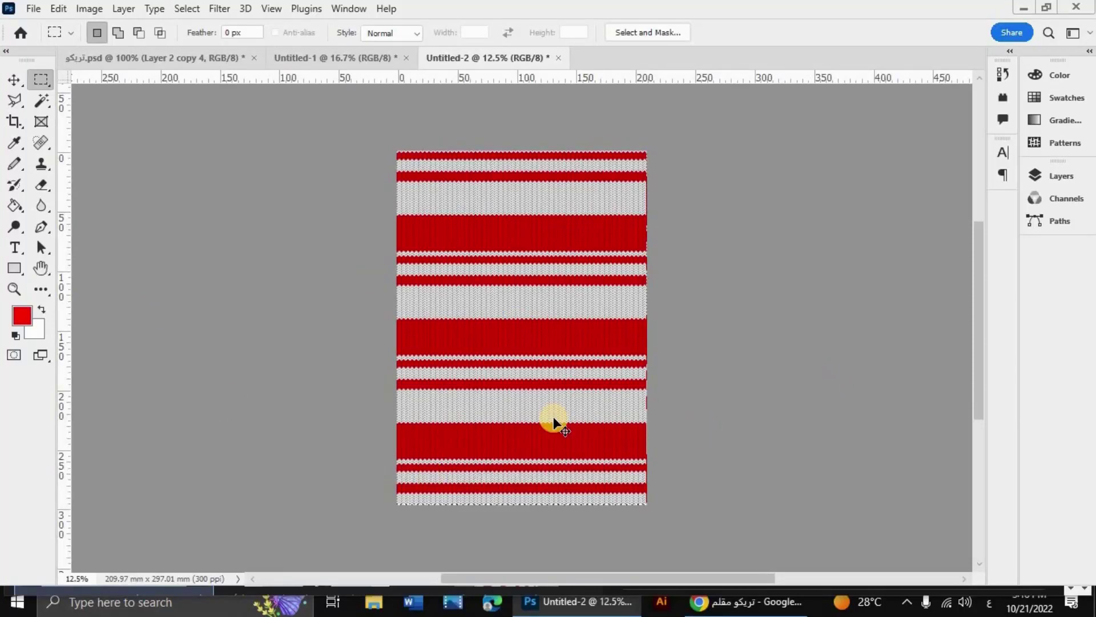
key("ctrl+plus")
key("ctrl+plus")
key("ctrl+plus")
key("ctrl+plus")
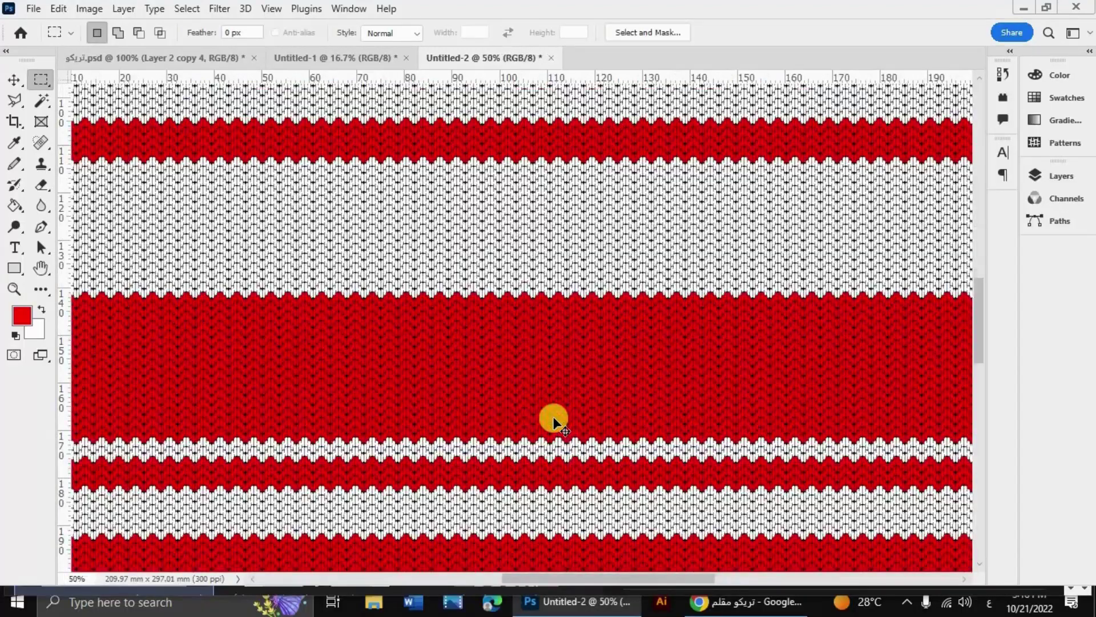
key("ctrl+plus")
key("ctrl+minus")
key("ctrl+minus")
key("ctrl+minus")
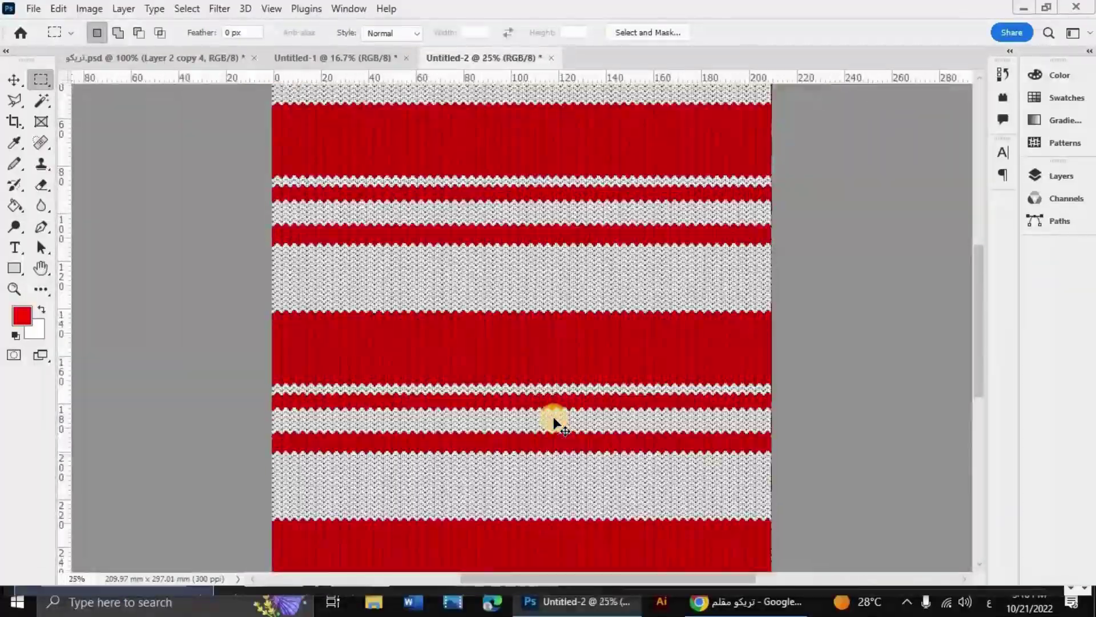
key("ctrl+minus")
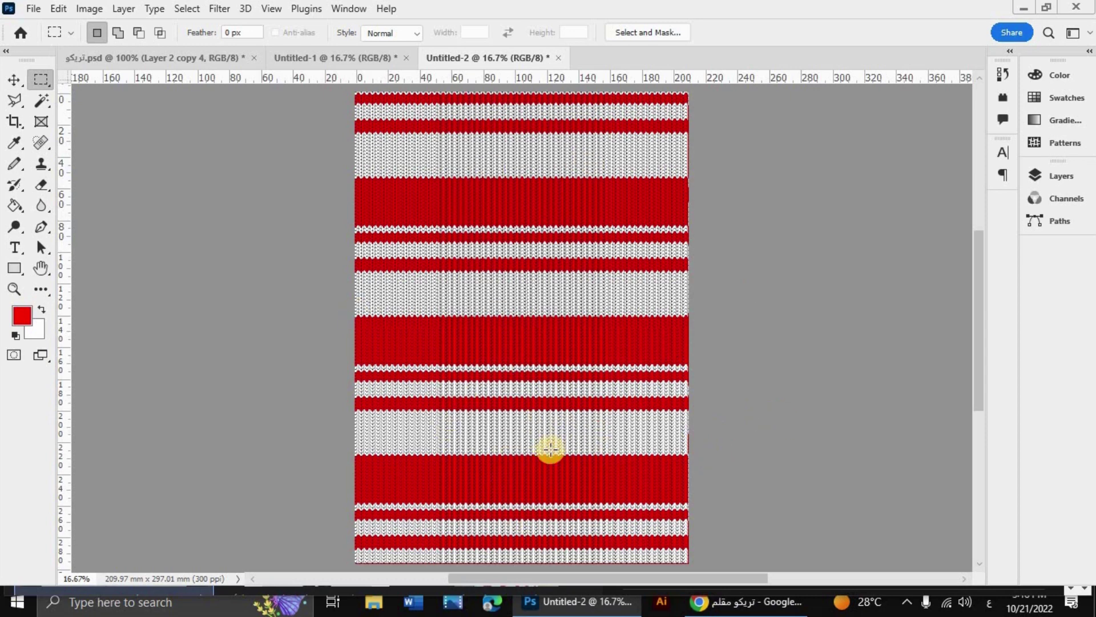
left_click(1065, 182)
left_click(904, 277)
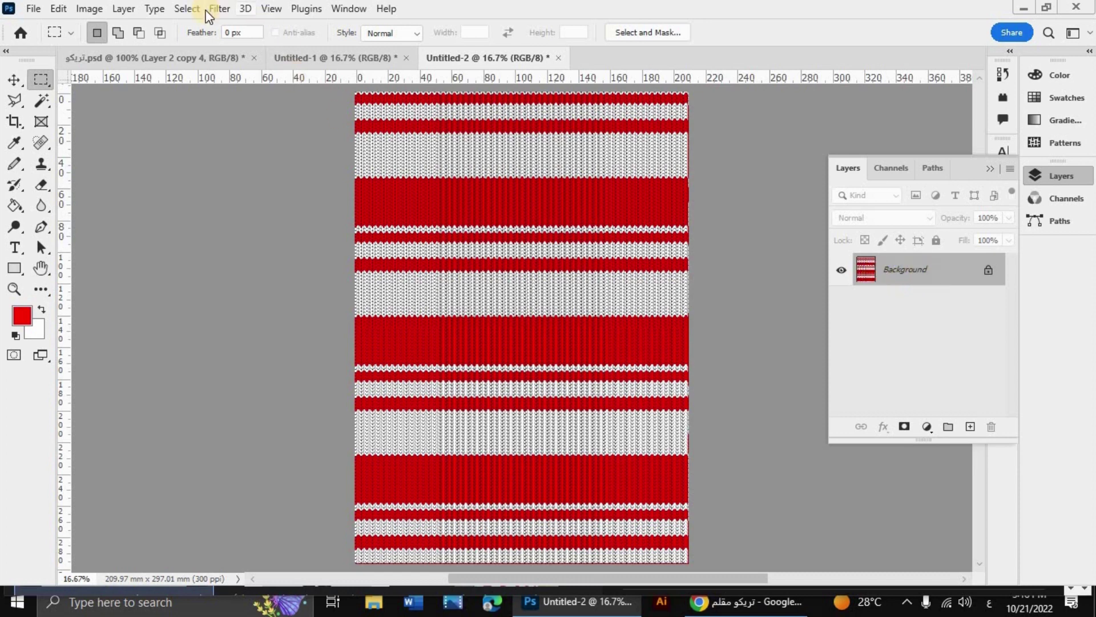
- Select the red stitches with Color Range at Fuzziness 0, then zoom to inspect the selection
left_click(187, 8)
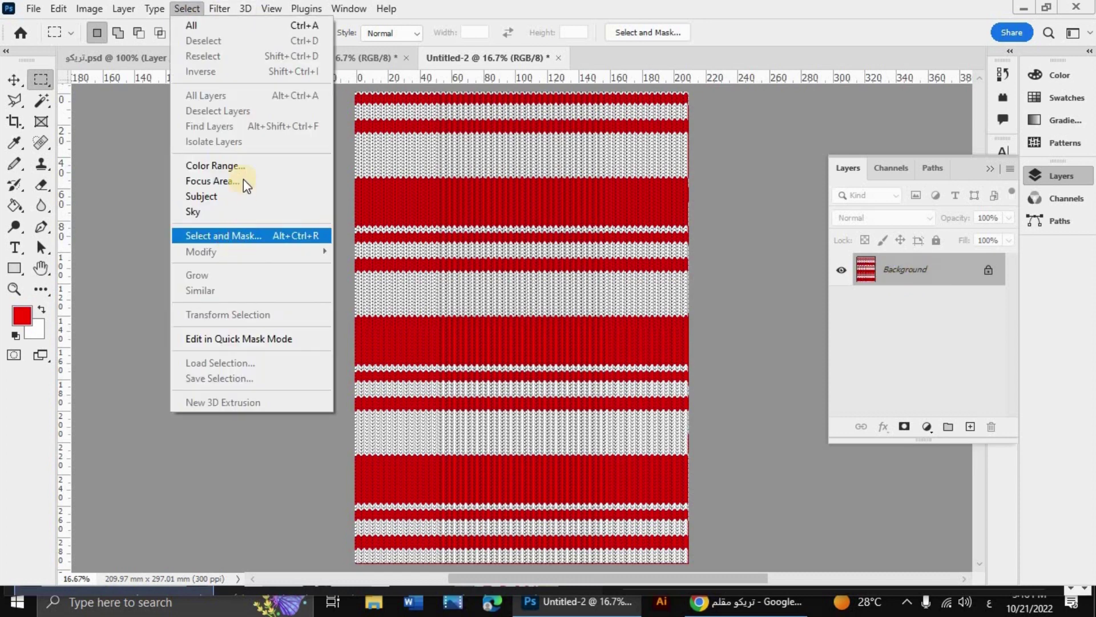
left_click(249, 166)
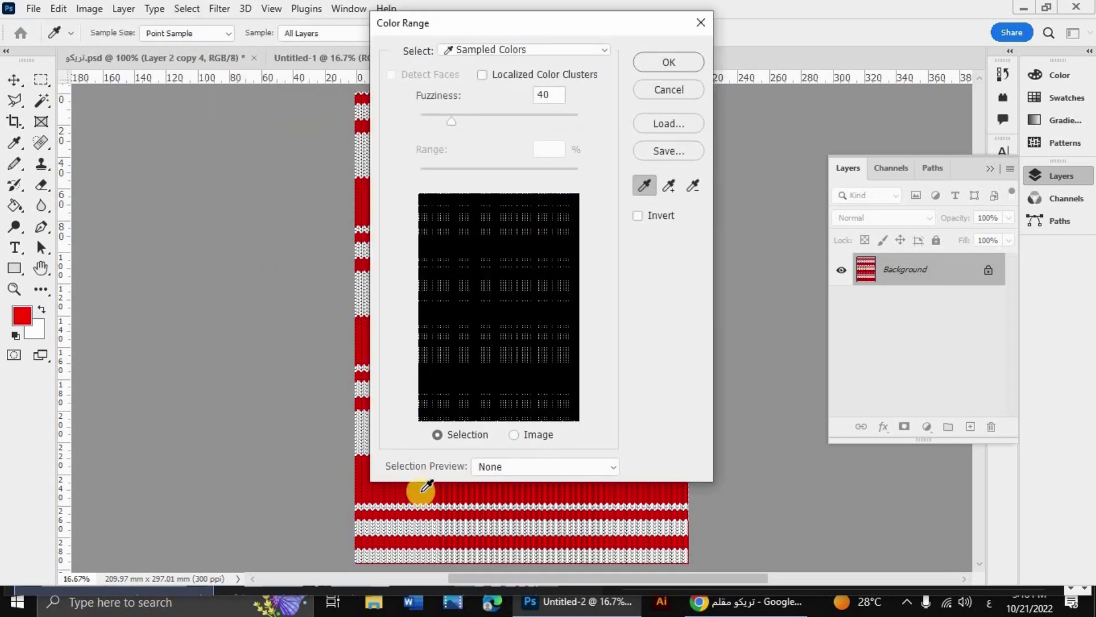
left_click_drag(425, 486, 351, 495)
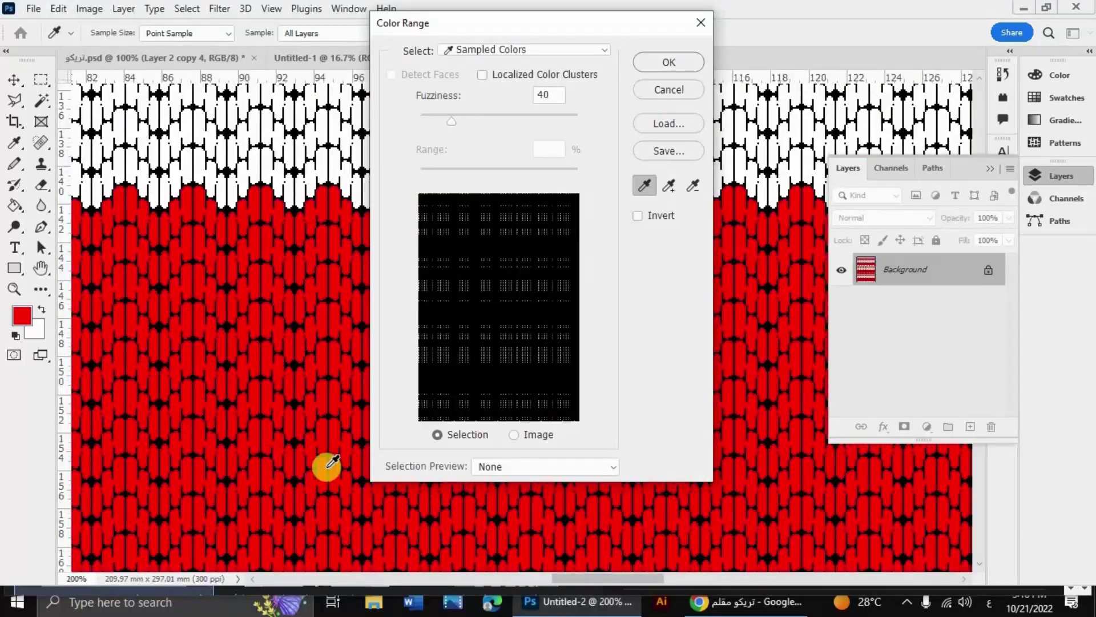
left_click(338, 471)
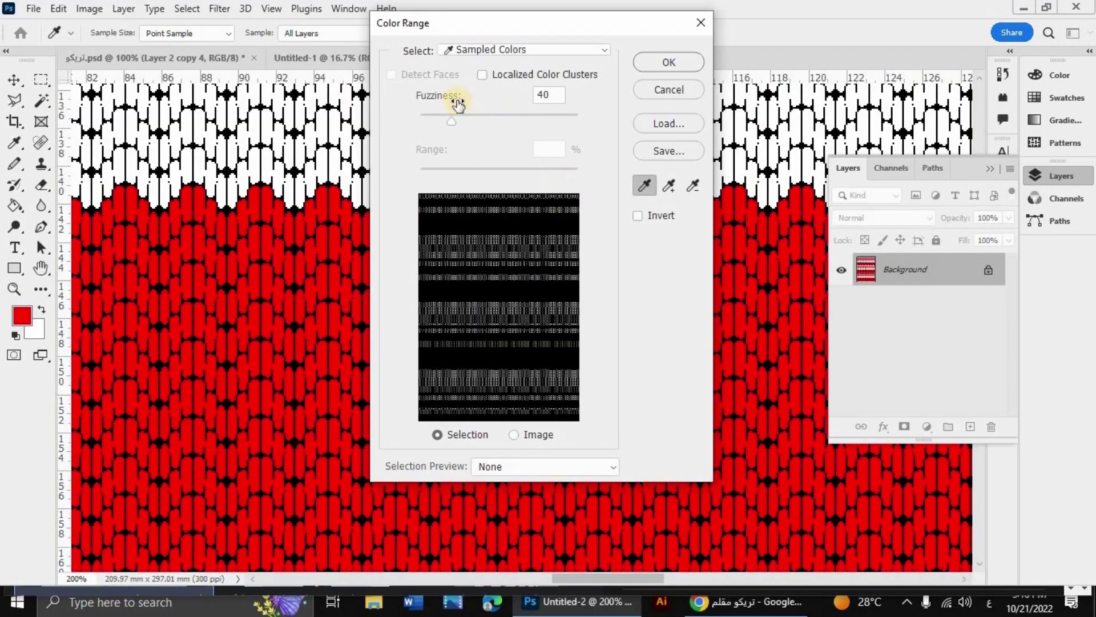
left_click_drag(451, 127, 335, 123)
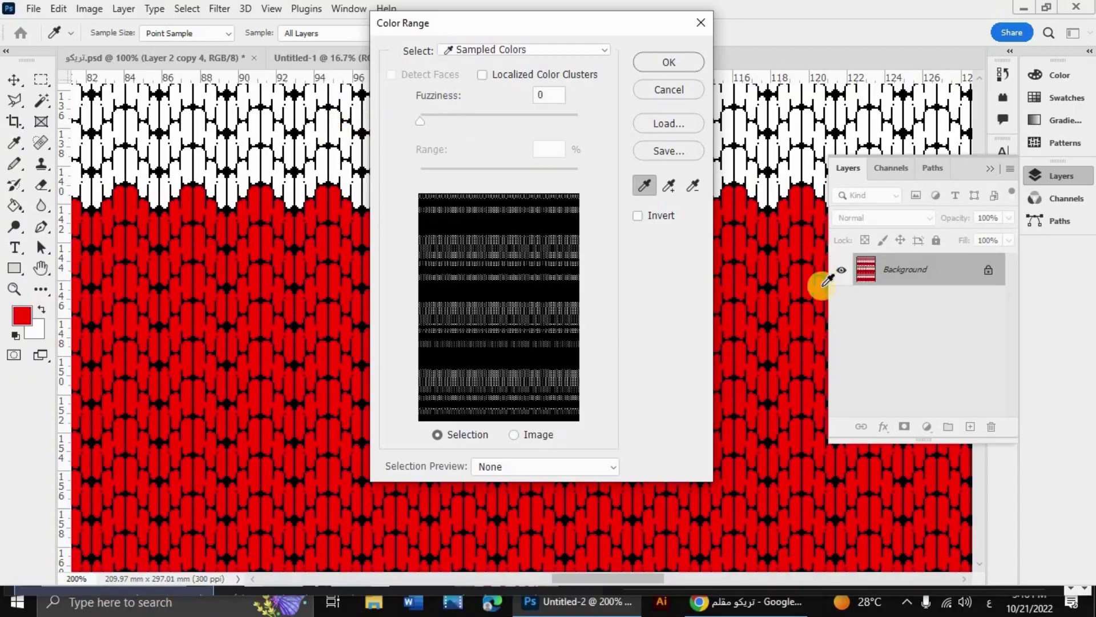
key("Escape")
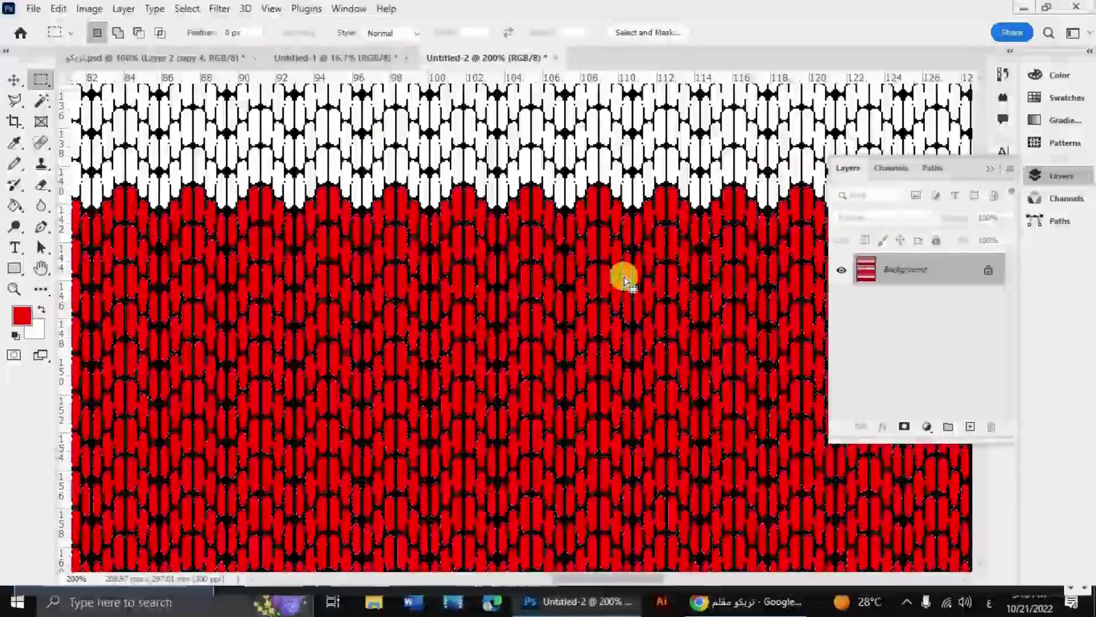
key("ctrl+plus")
key("ctrl+plus")
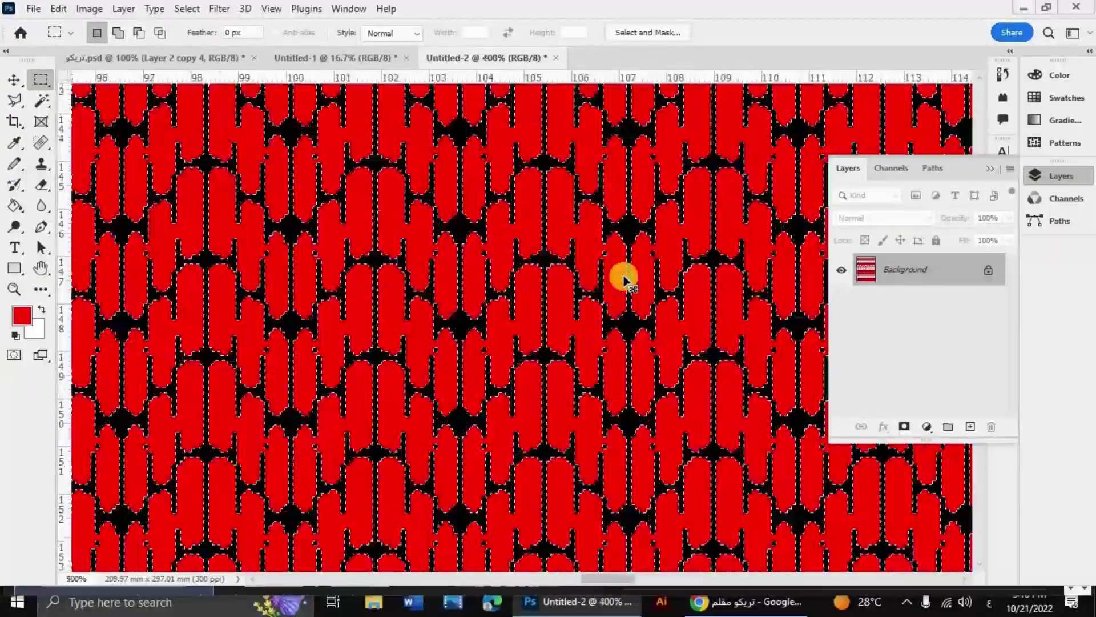
key("ctrl+plus")
key("ctrl+plus")
key("ctrl+plus")
key("ctrl+plus")
key("ctrl+minus")
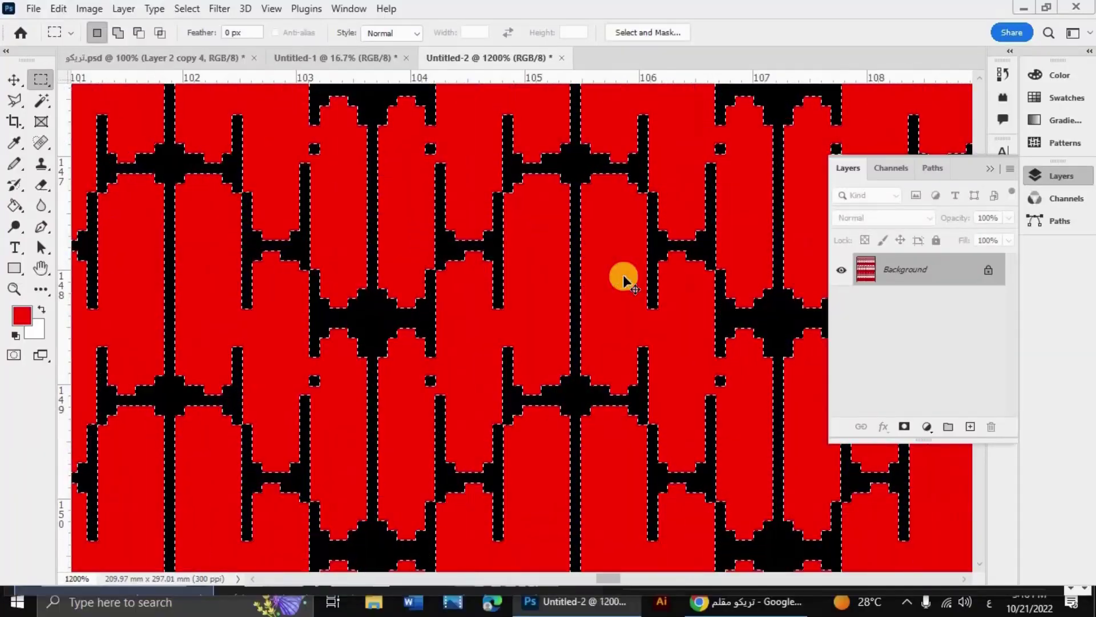
key("ctrl+minus")
key("ctrl+minus")
key("ctrl+minus")
key("ctrl+minus")
key("ctrl+minus")
key("ctrl+minus")
key("ctrl+minus")
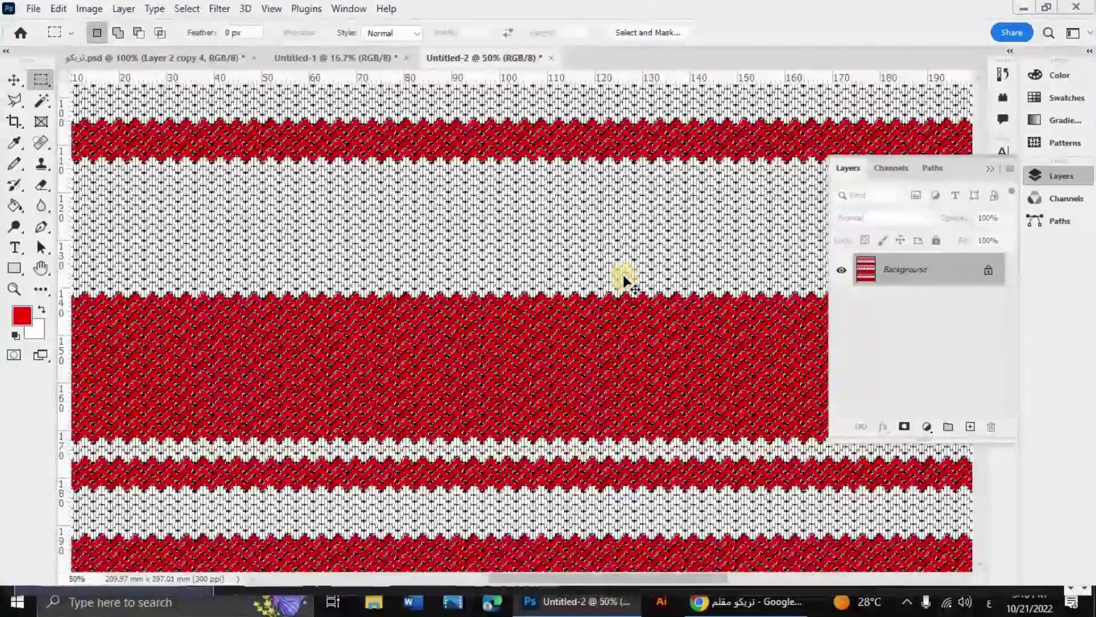
key("ctrl+minus")
key("ctrl+minus")
key("ctrl+minus")
key("ctrl+minus")
key("ctrl+minus")
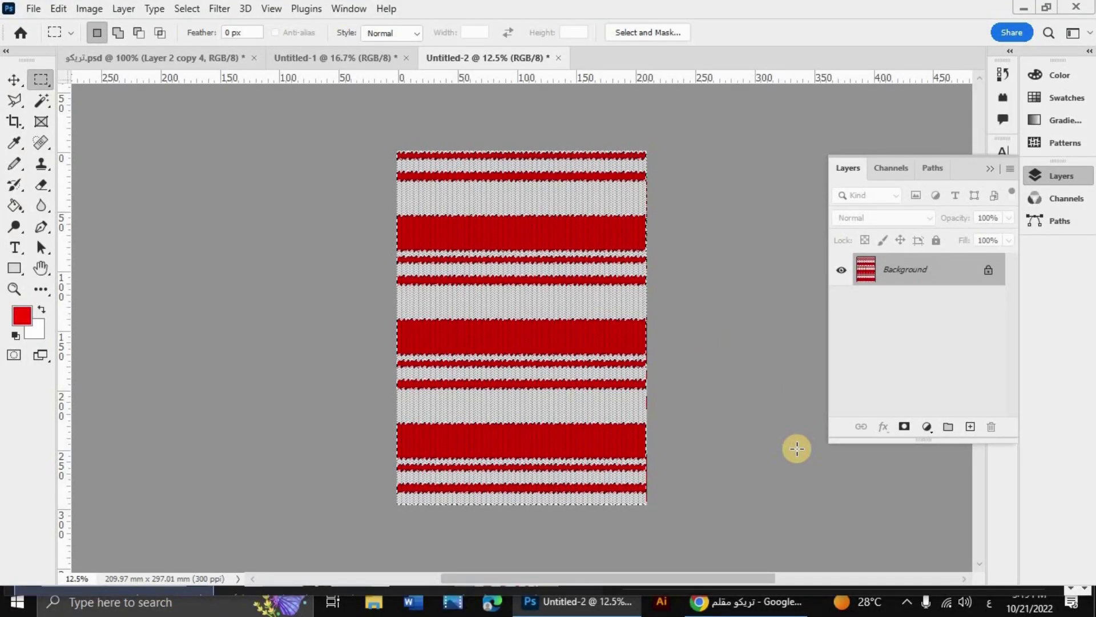
- Cut the red stitches and Paste in Place them onto a new Layer 1
key("ctrl+z")
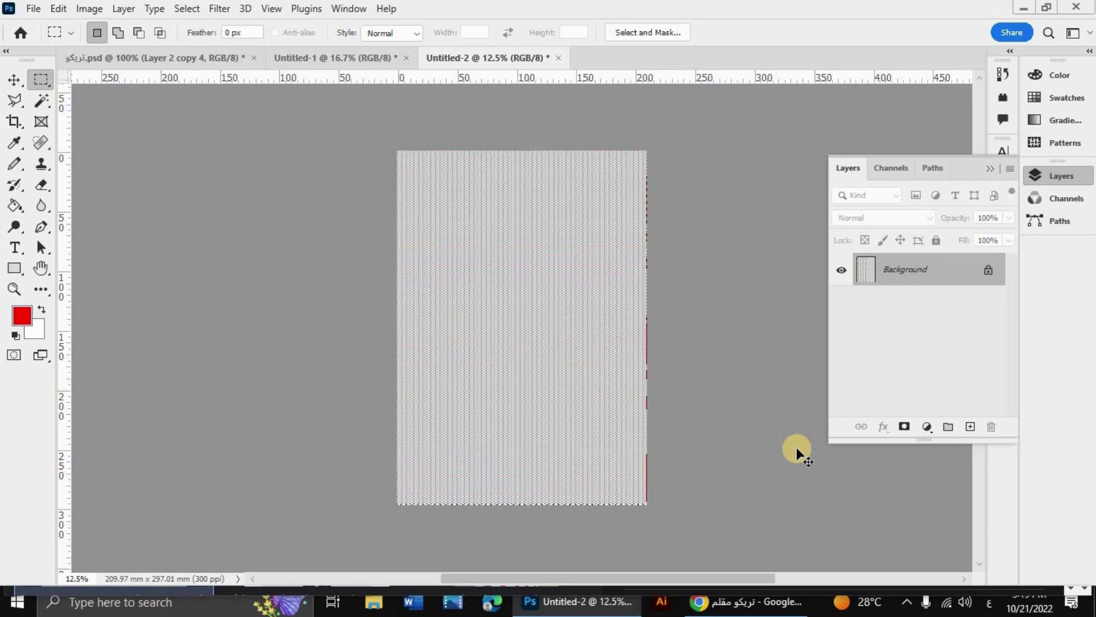
left_click(59, 9)
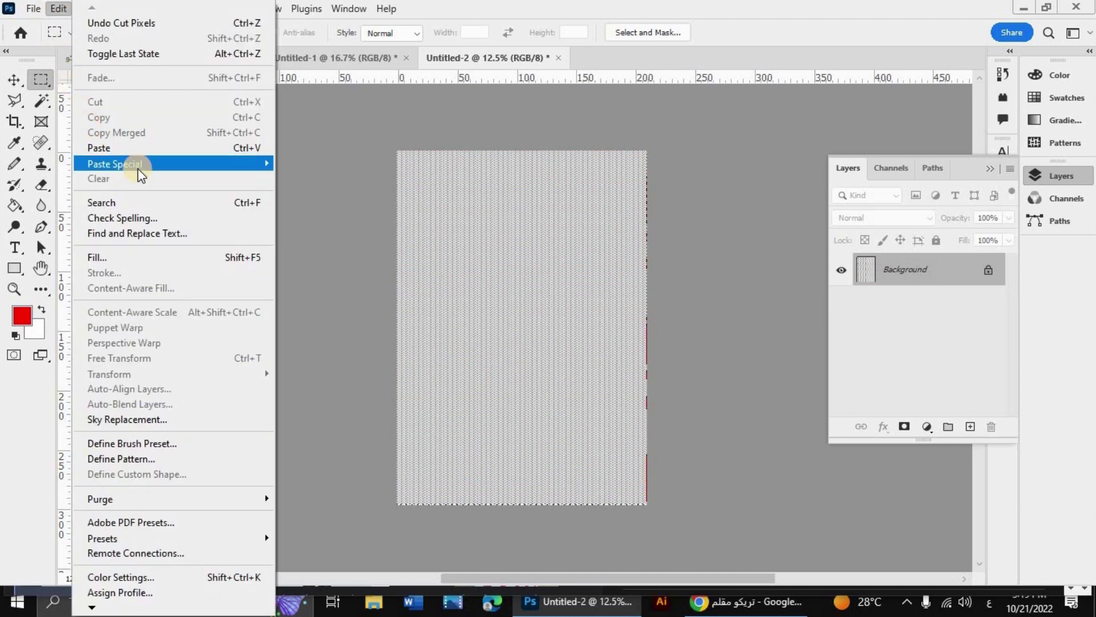
mouse_move(114, 163)
left_click(330, 178)
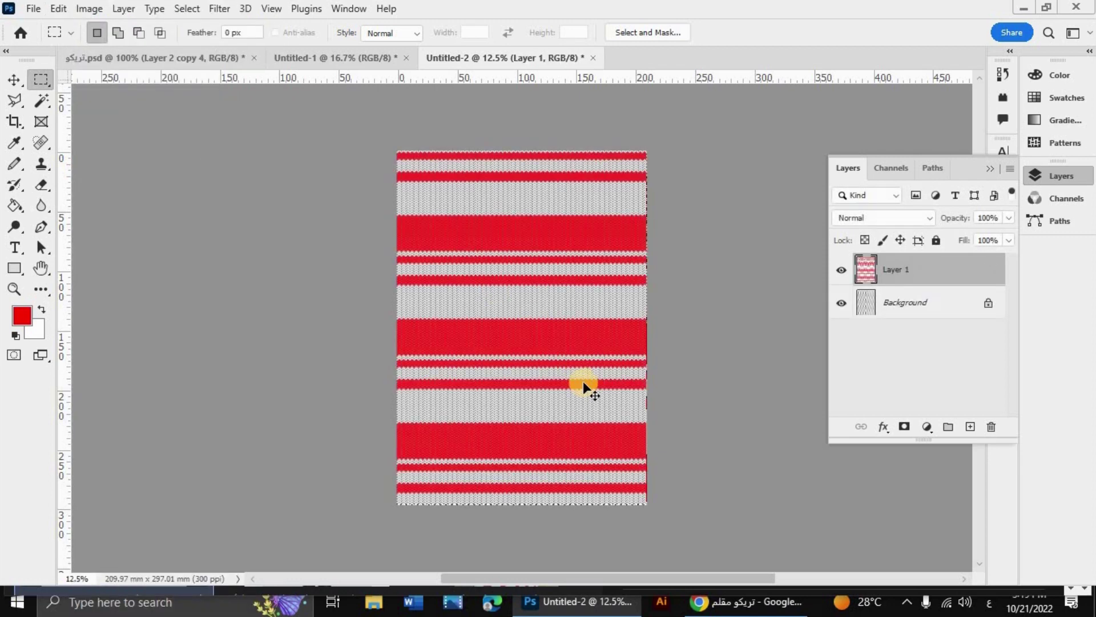
scroll(584, 382, "up", 10)
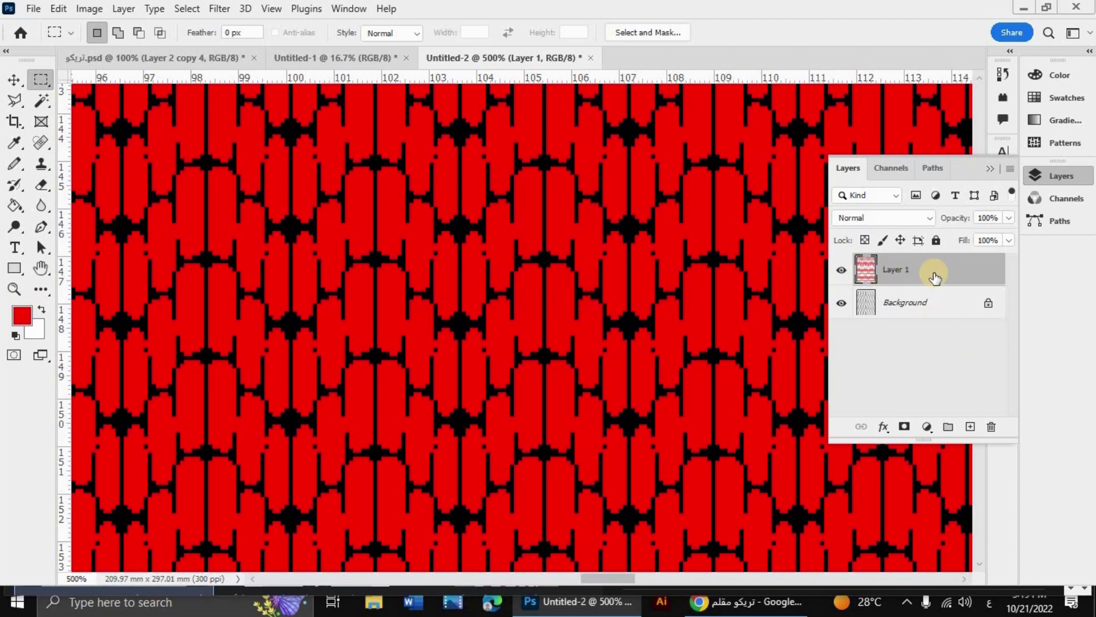
key("ctrl+minus")
key("ctrl+minus")
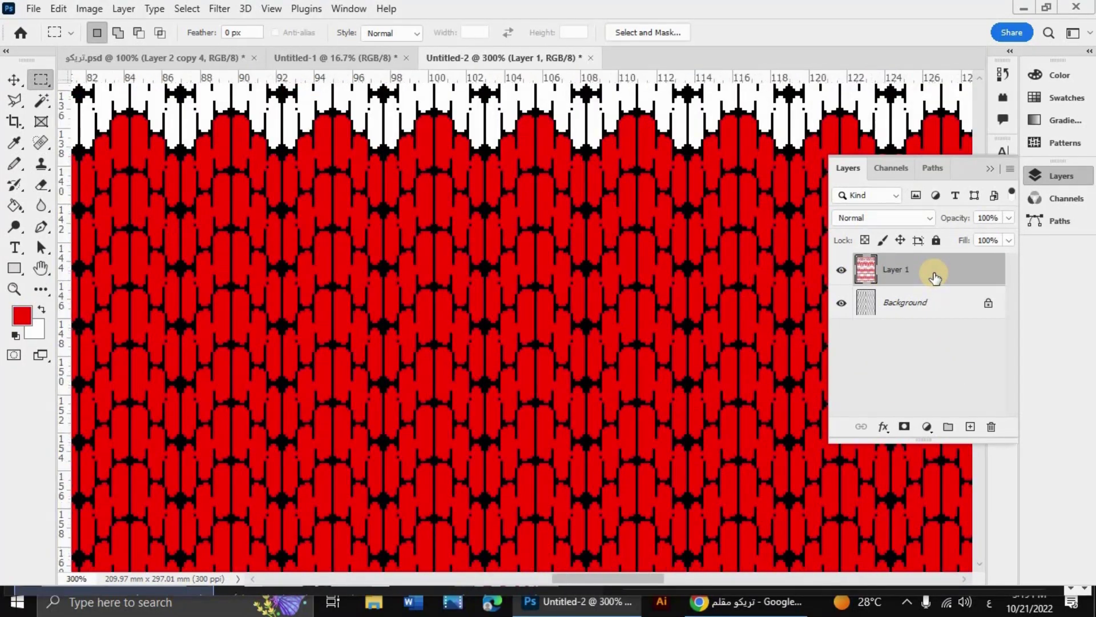
key("ctrl+minus")
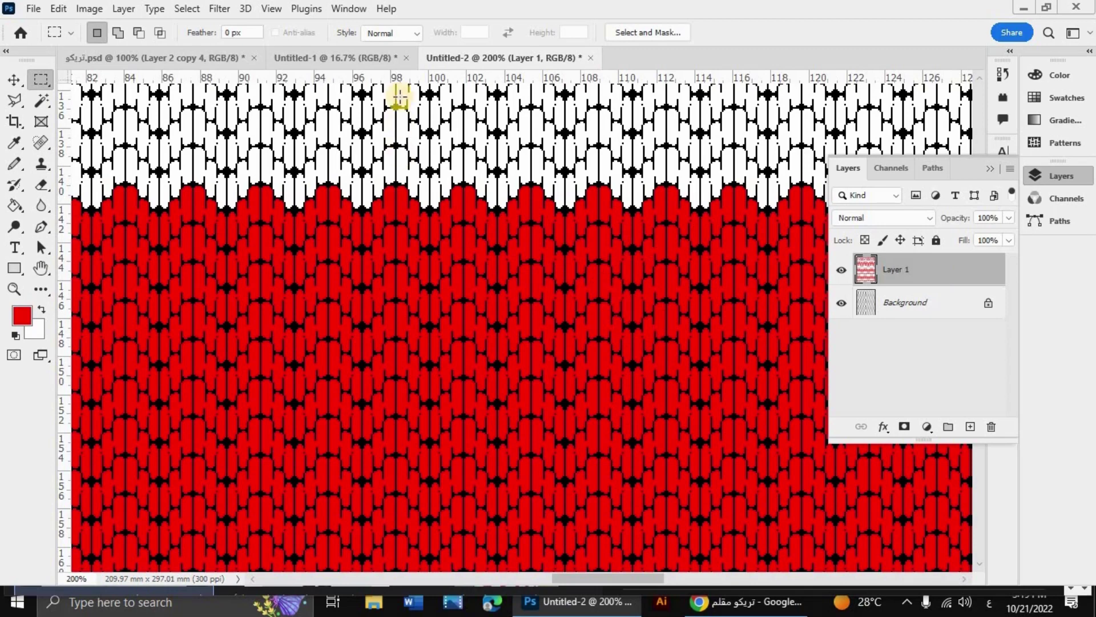
- Apply Add Noise to Layer 1 at about 26% amount, Uniform distribution
left_click(217, 9)
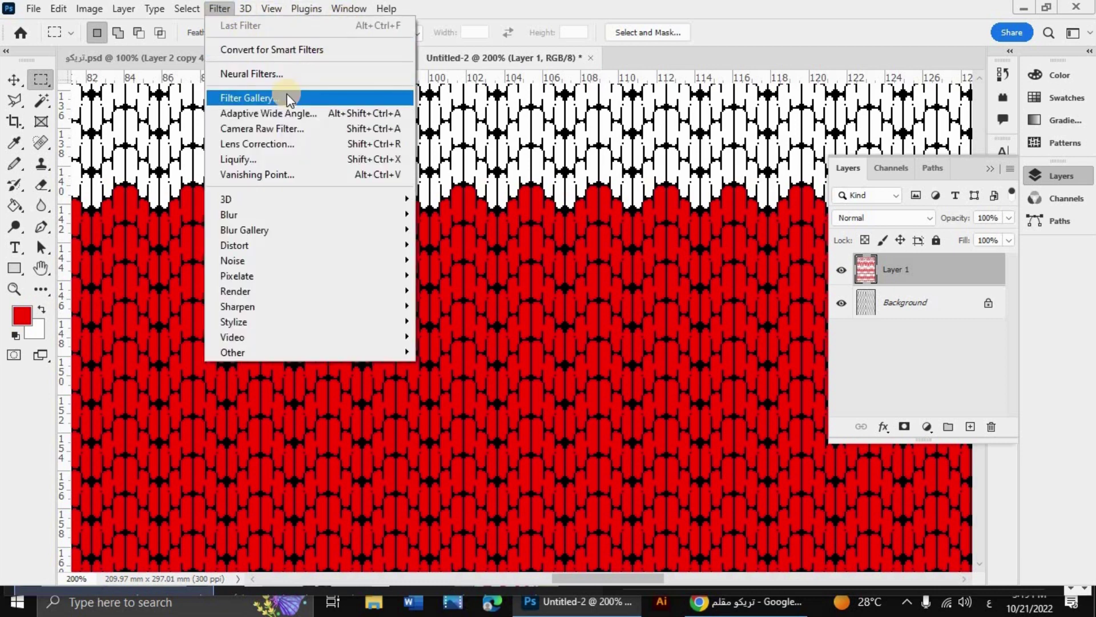
mouse_move(233, 260)
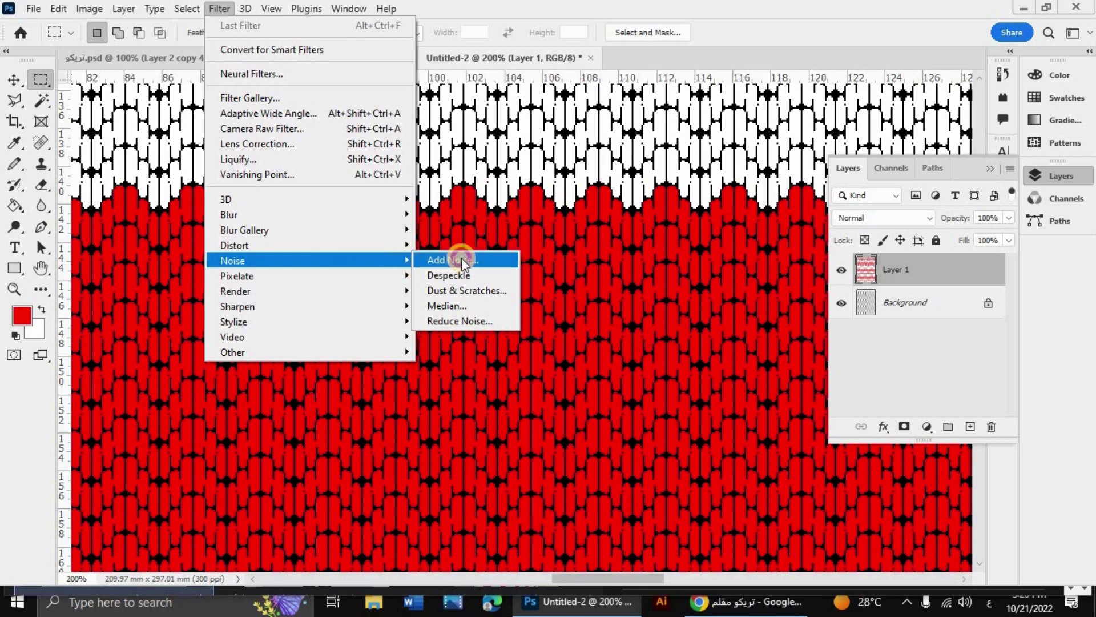
left_click(461, 262)
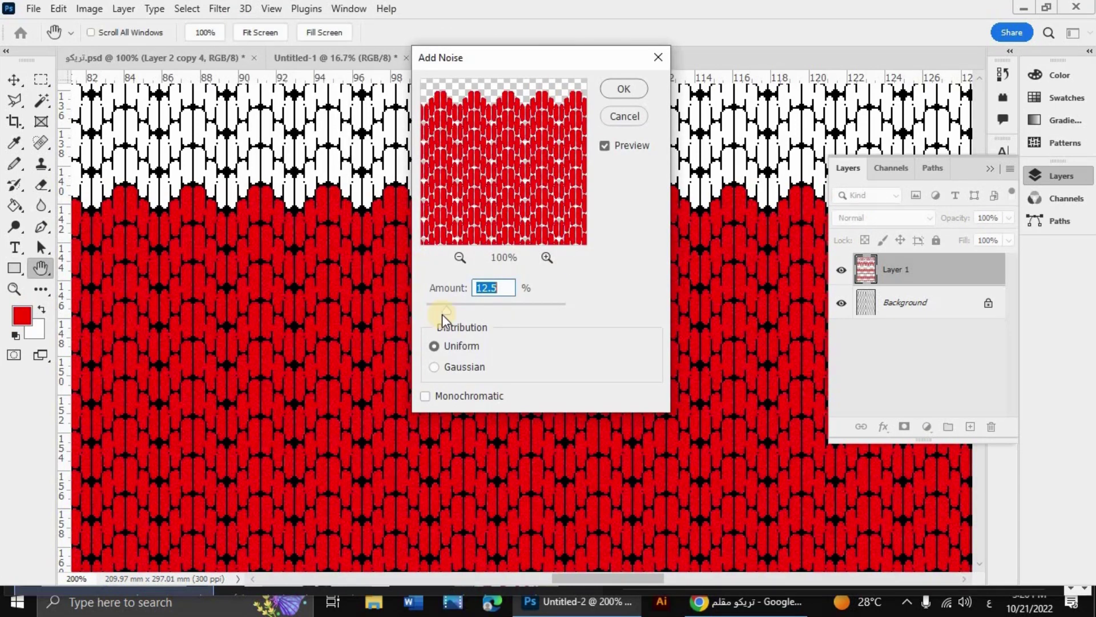
left_click_drag(453, 313, 459, 310)
left_click_drag(480, 310, 478, 310)
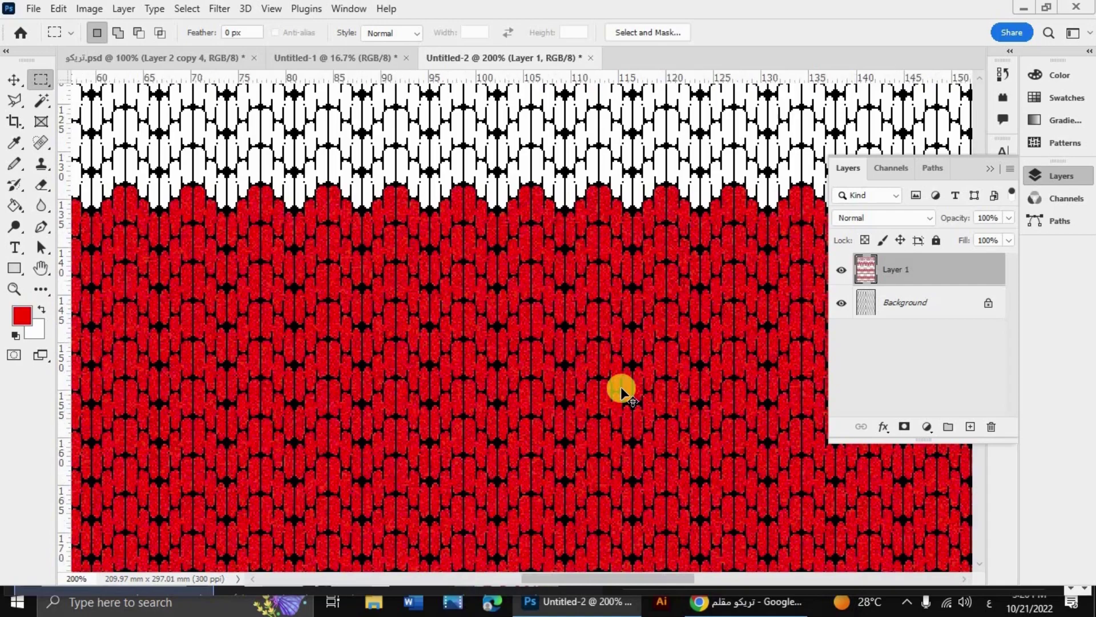
scroll(621, 386, "down", 2)
- Add Bevel & Emboss to Layer 1 with softening 0, size 2 px and depth 157%
scroll(621, 386, "up", 1)
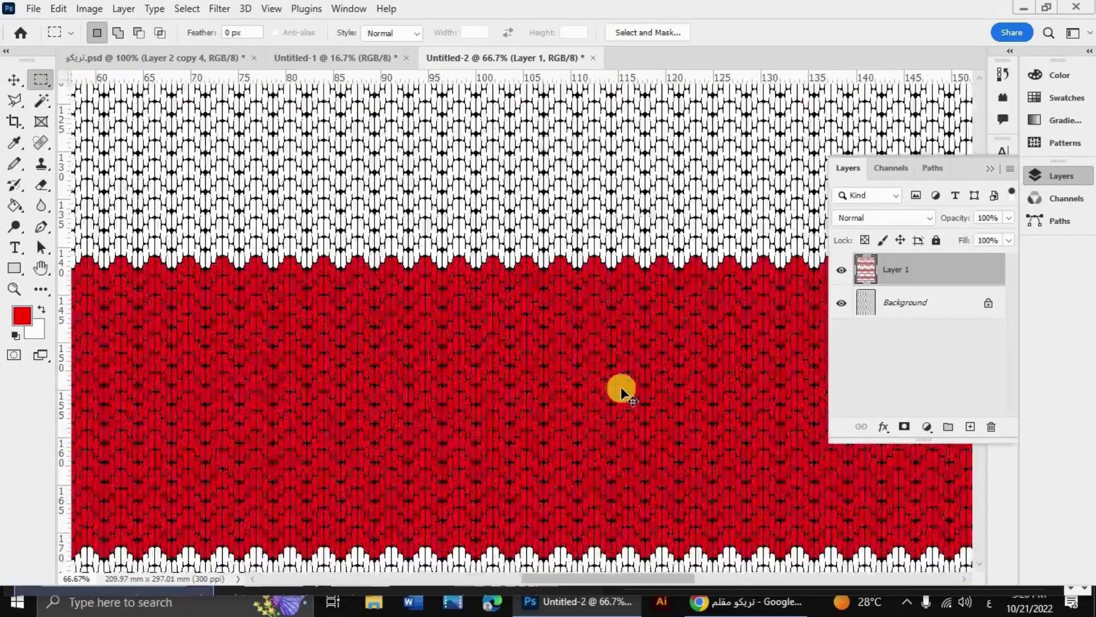
scroll(621, 386, "up", 1)
scroll(621, 386, "up", 1)
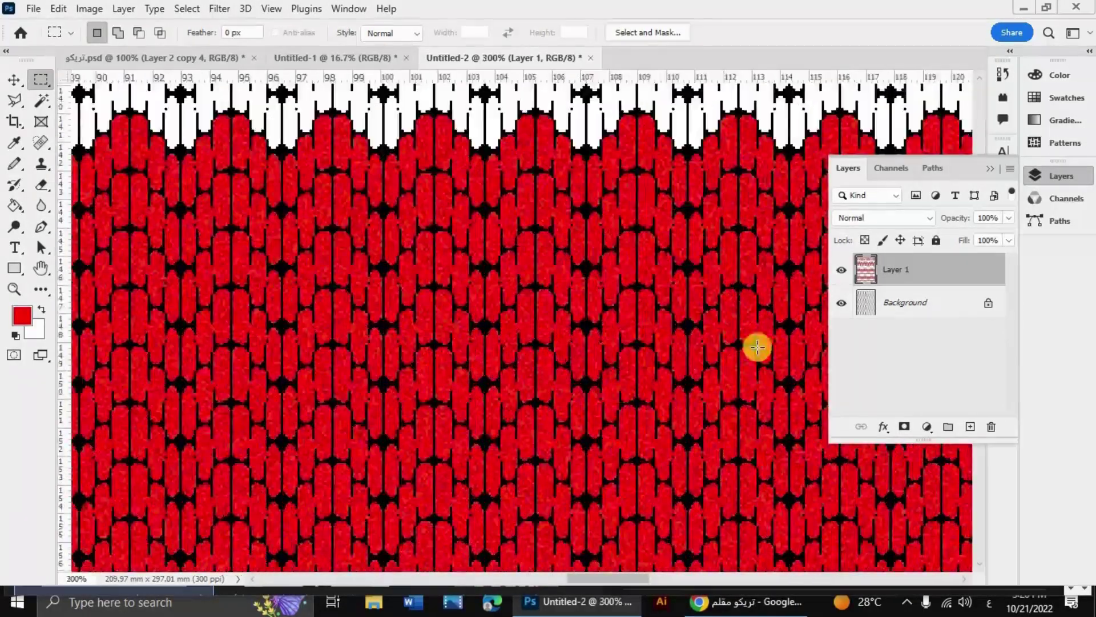
left_click(883, 427)
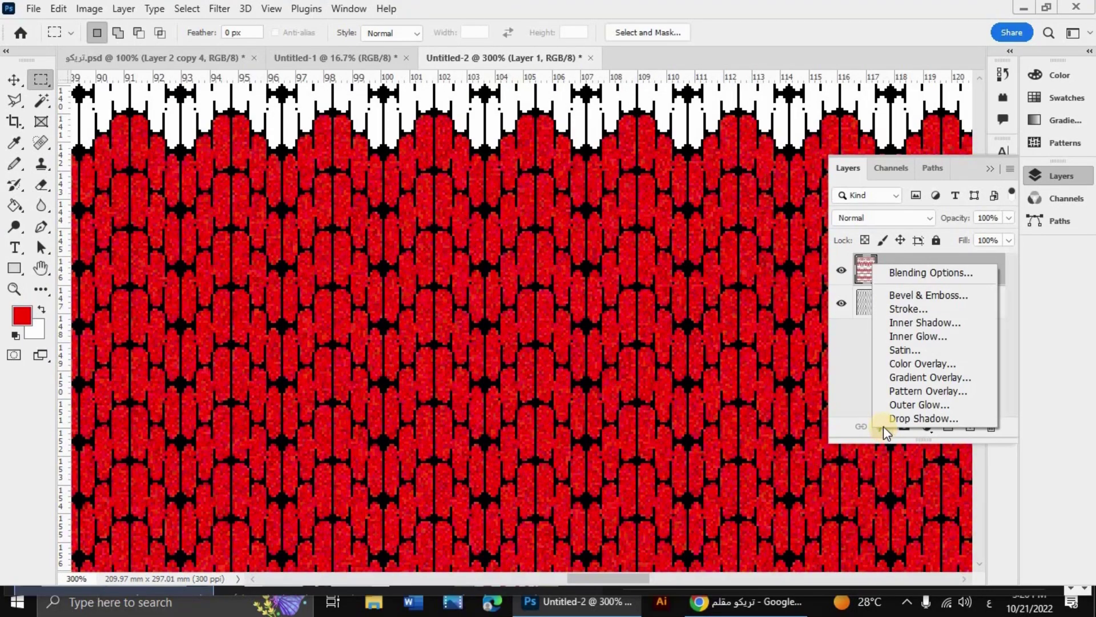
left_click(926, 295)
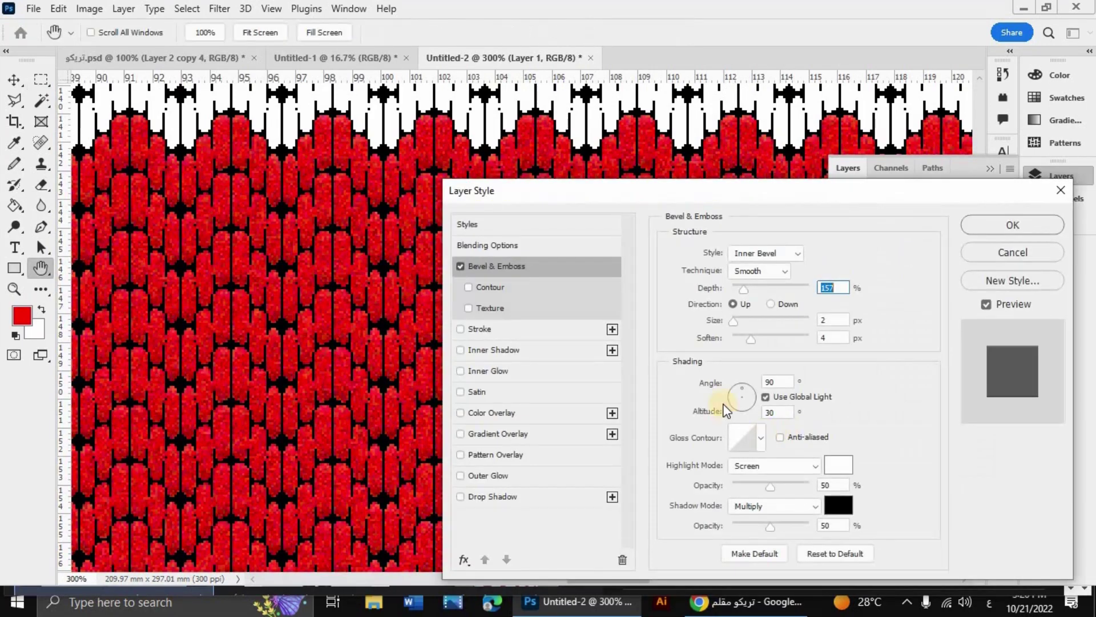
left_click_drag(755, 337, 736, 338)
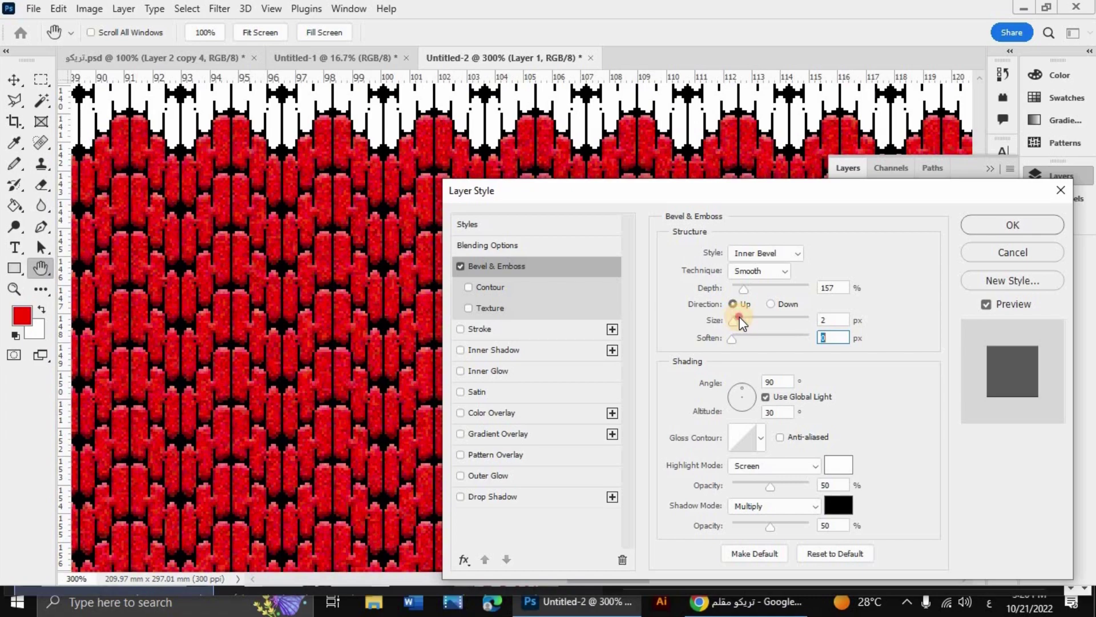
left_click_drag(737, 317, 740, 318)
key("Return")
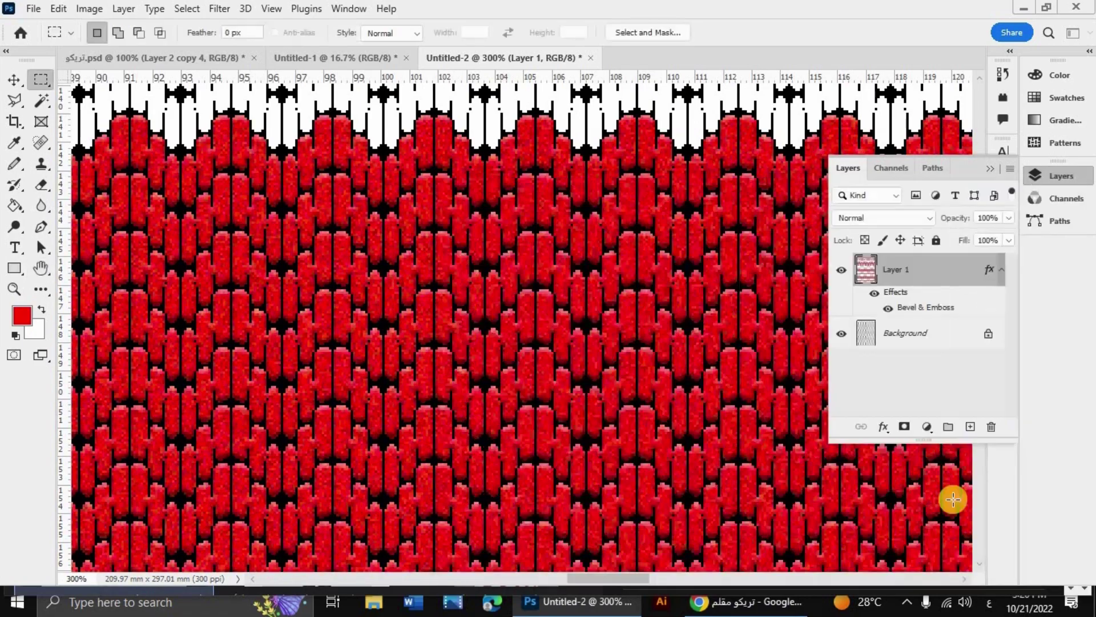
key("ctrl+minus")
- Zoom to review the embossed stitches, then hide Layer 1's Bevel & Emboss effect
key("ctrl+minus")
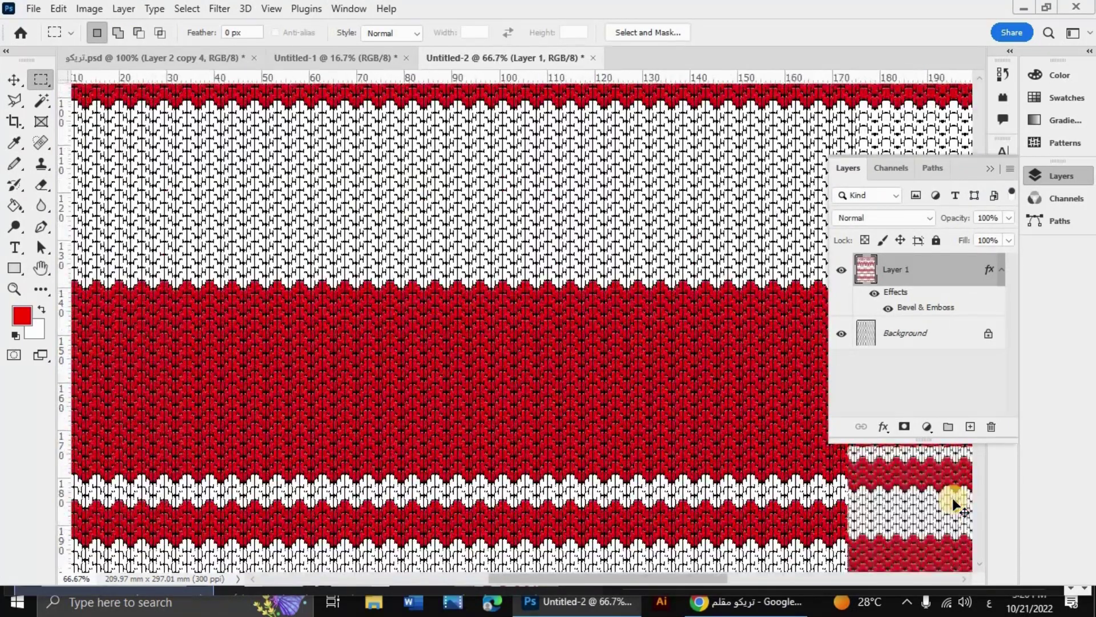
key("ctrl+minus")
key("ctrl+plus")
key("ctrl+plus")
key("ctrl+plus")
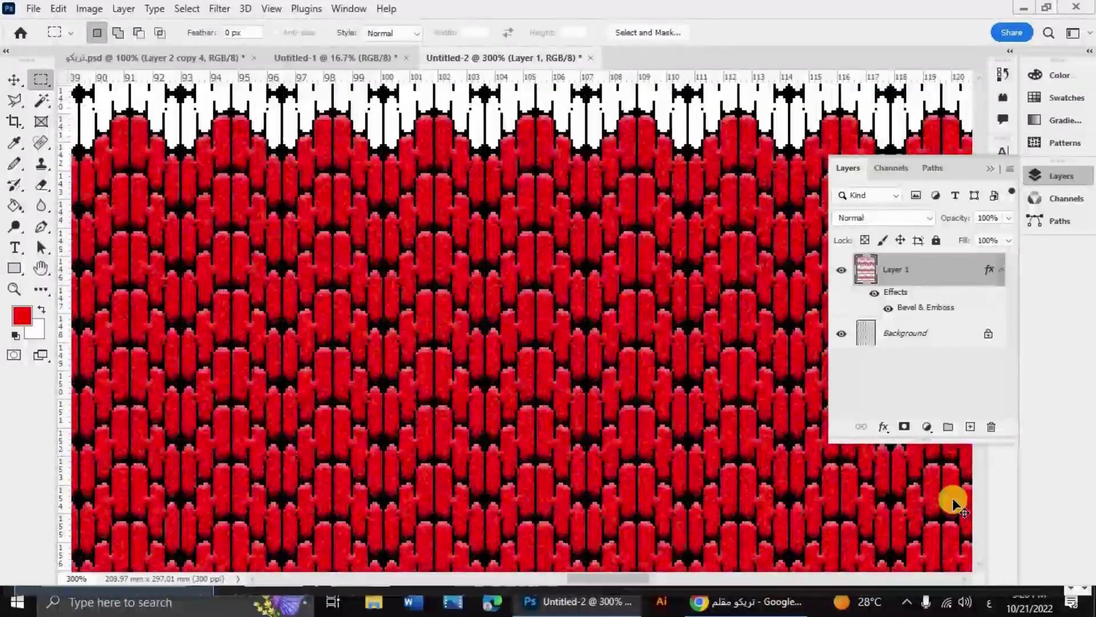
key("ctrl+0")
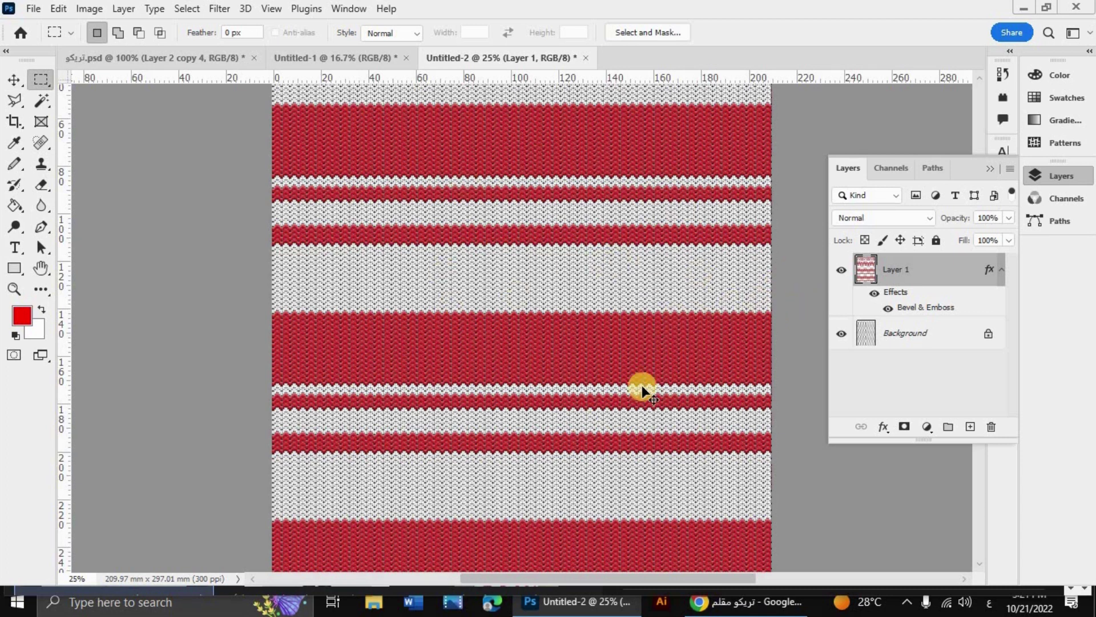
key("ctrl+minus")
key("ctrl+minus")
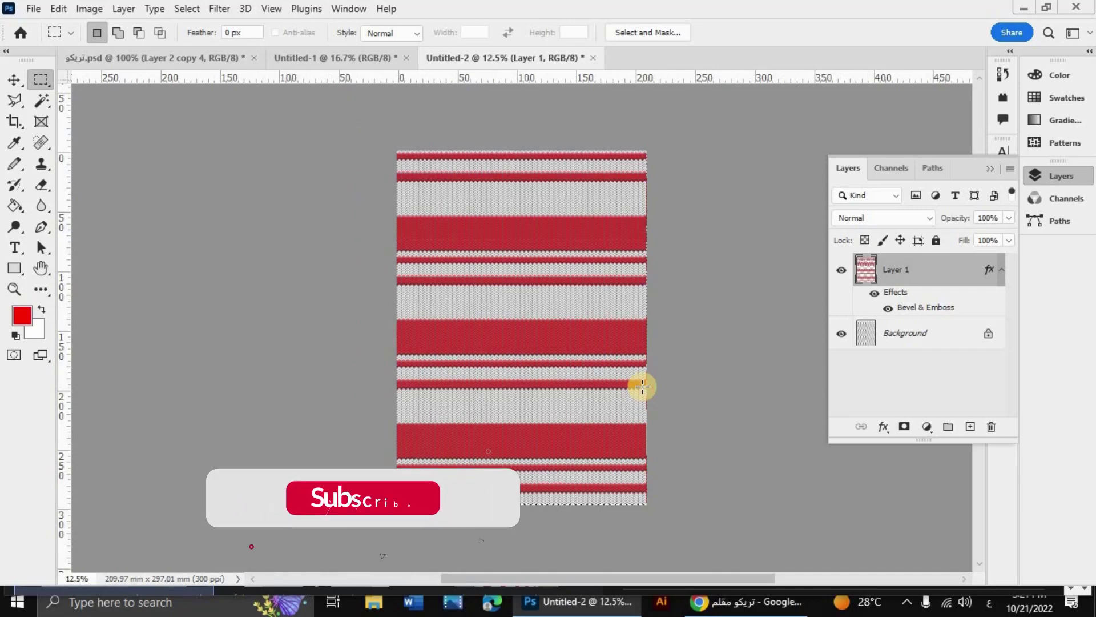
key("ctrl+plus")
key("ctrl+plus")
key("ctrl+plus")
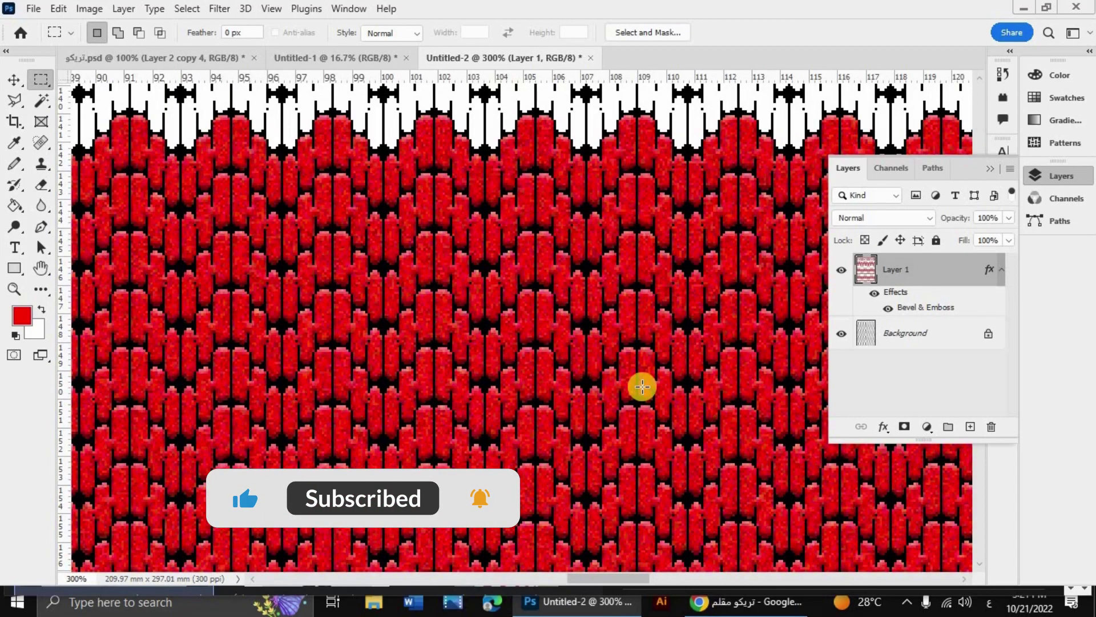
left_click(874, 292)
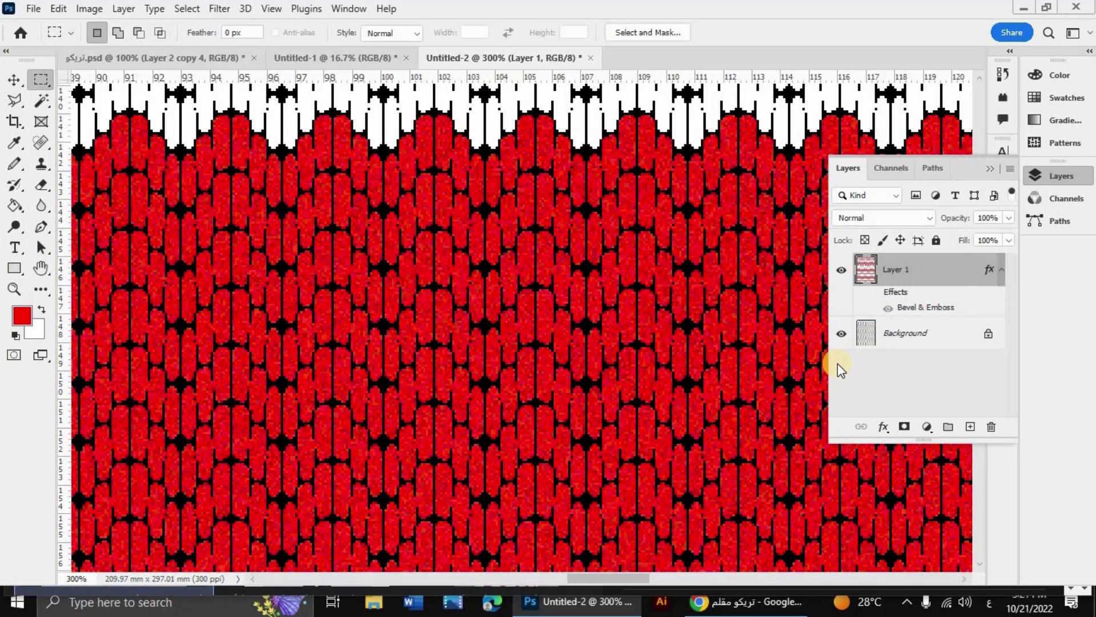
- Undo the Bevel & Emboss effect and convert Layer 1 to a smart object
key("ctrl+z")
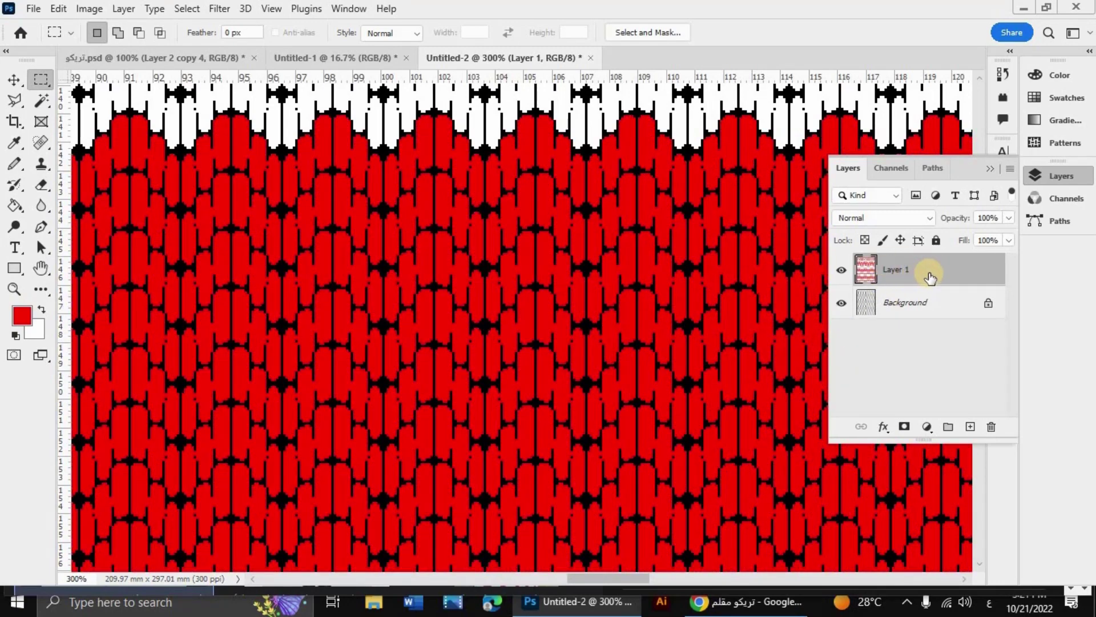
right_click(939, 270)
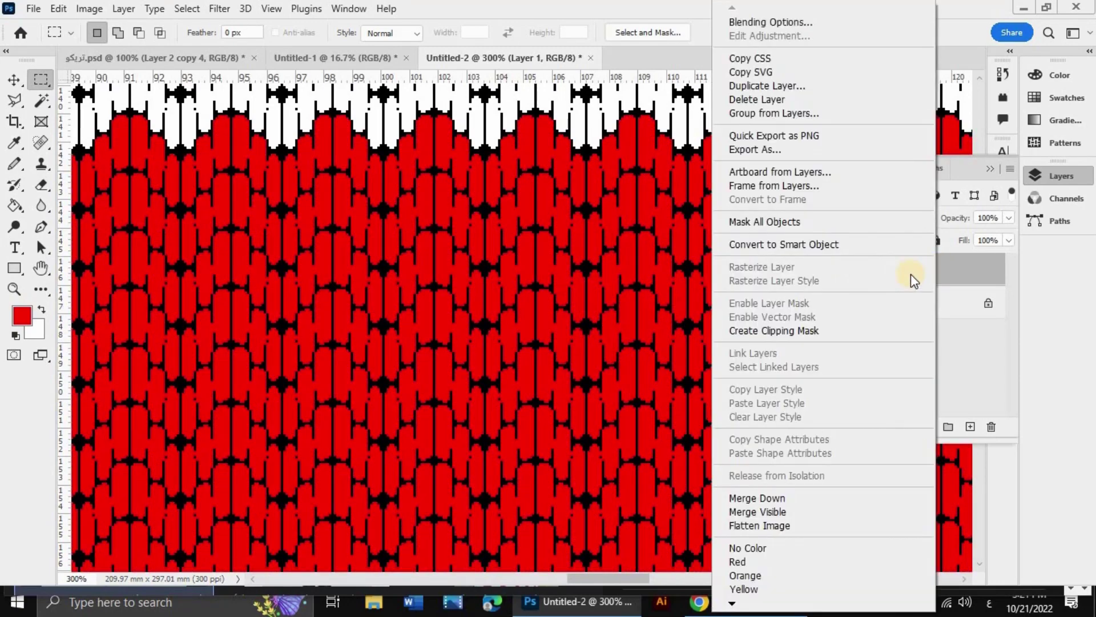
left_click(815, 244)
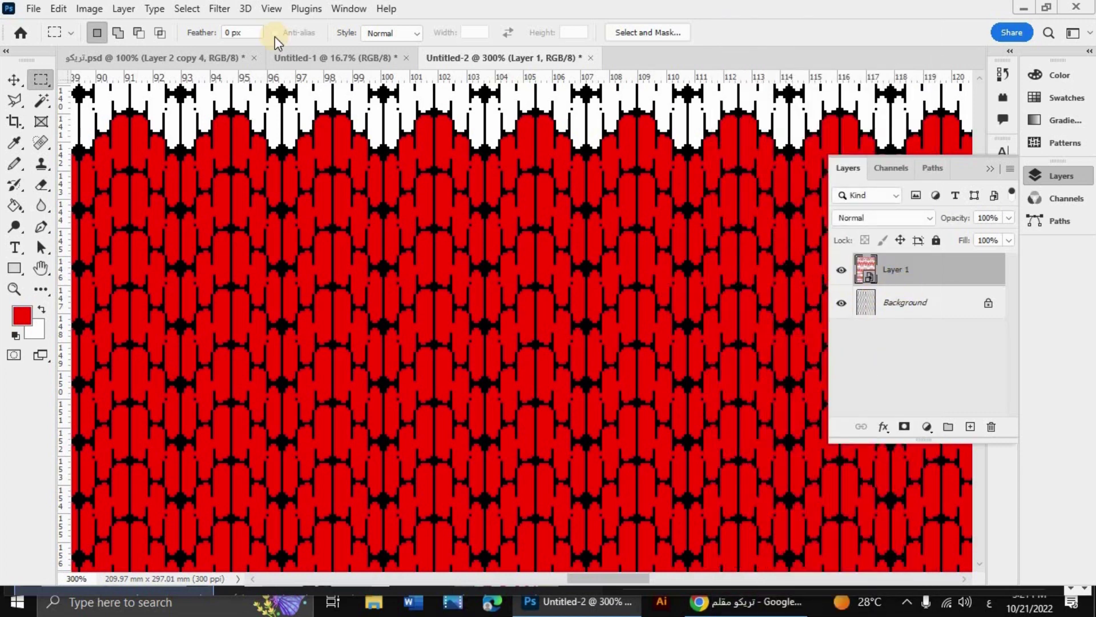
- Apply Add Noise to Layer 1 as a smart filter and compare the stitches without it
left_click(221, 9)
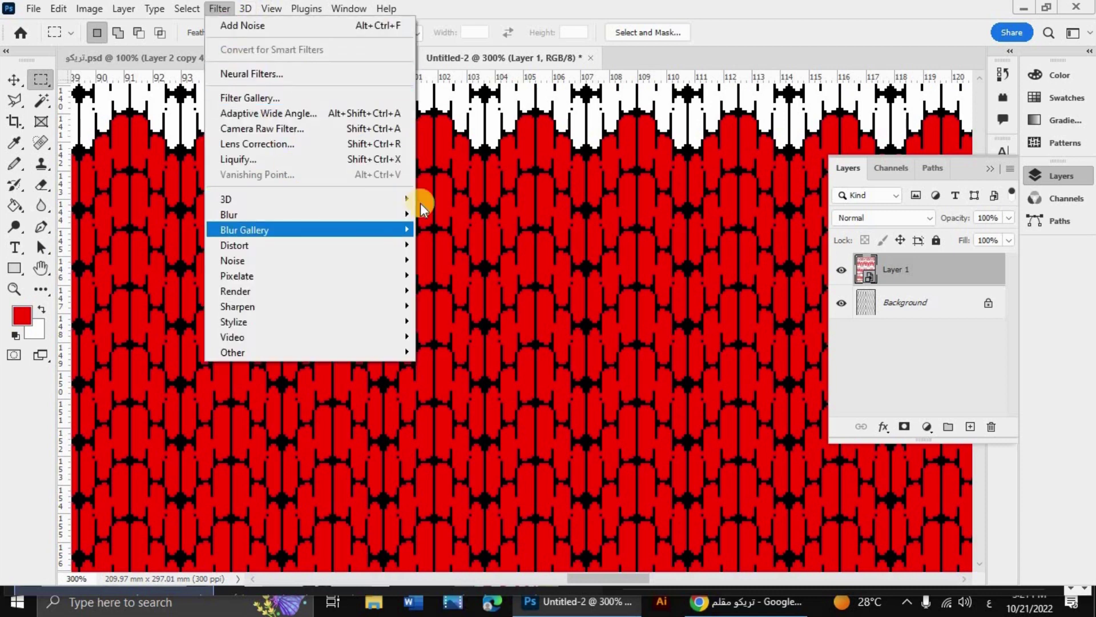
left_click(457, 260)
left_click(624, 89)
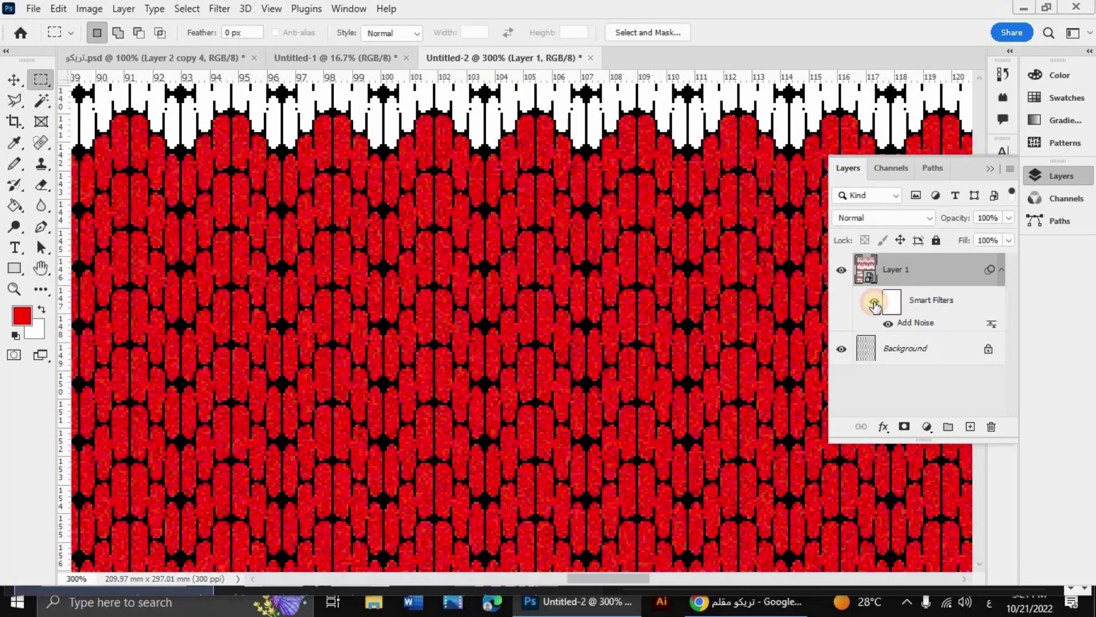
left_click(875, 306)
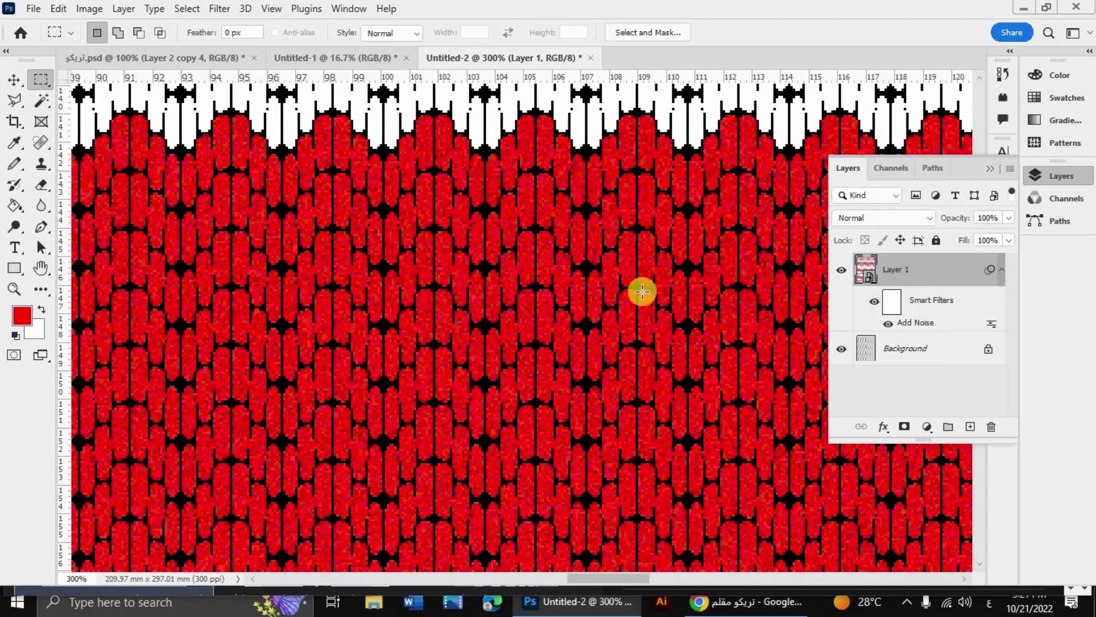
left_click(882, 429)
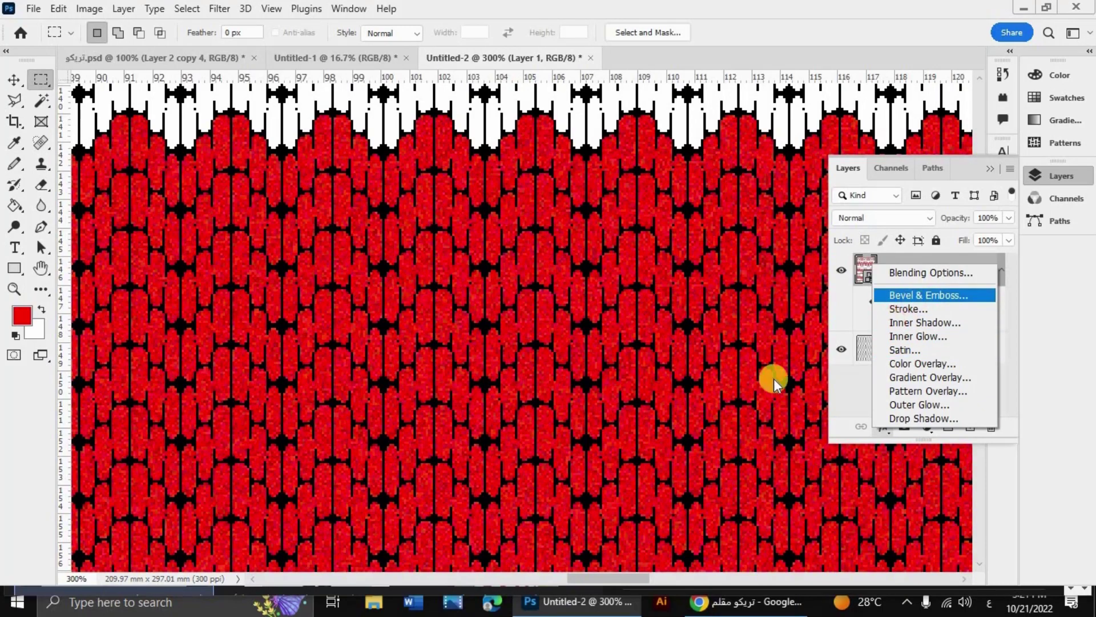
- Add a Bevel & Emboss effect to the smart-object Layer 1, toggling it to compare
left_click(729, 387)
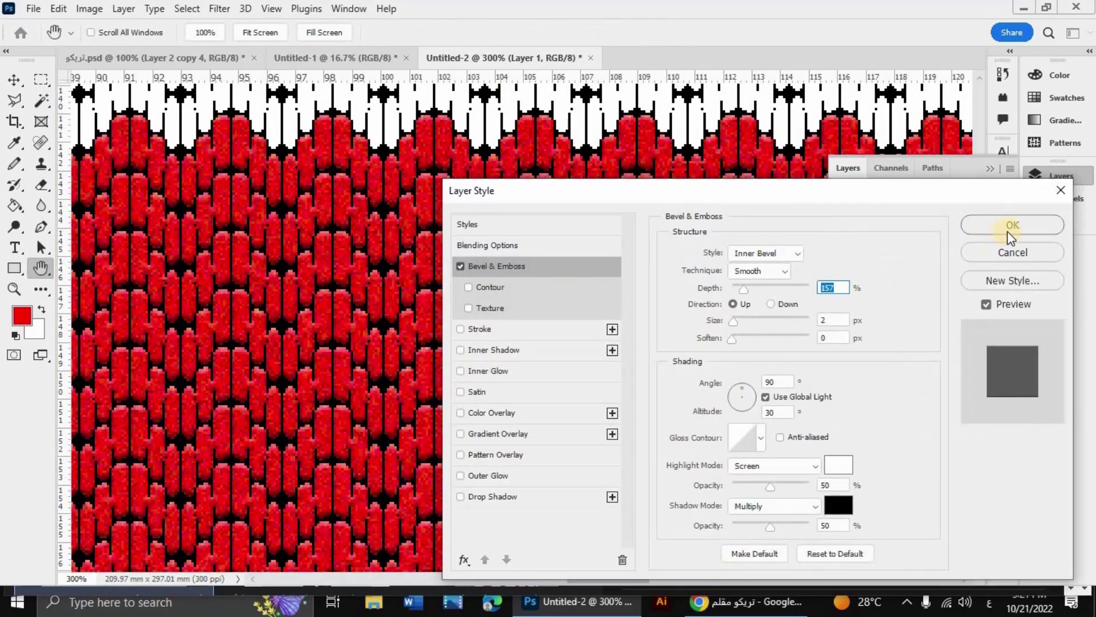
key("Return")
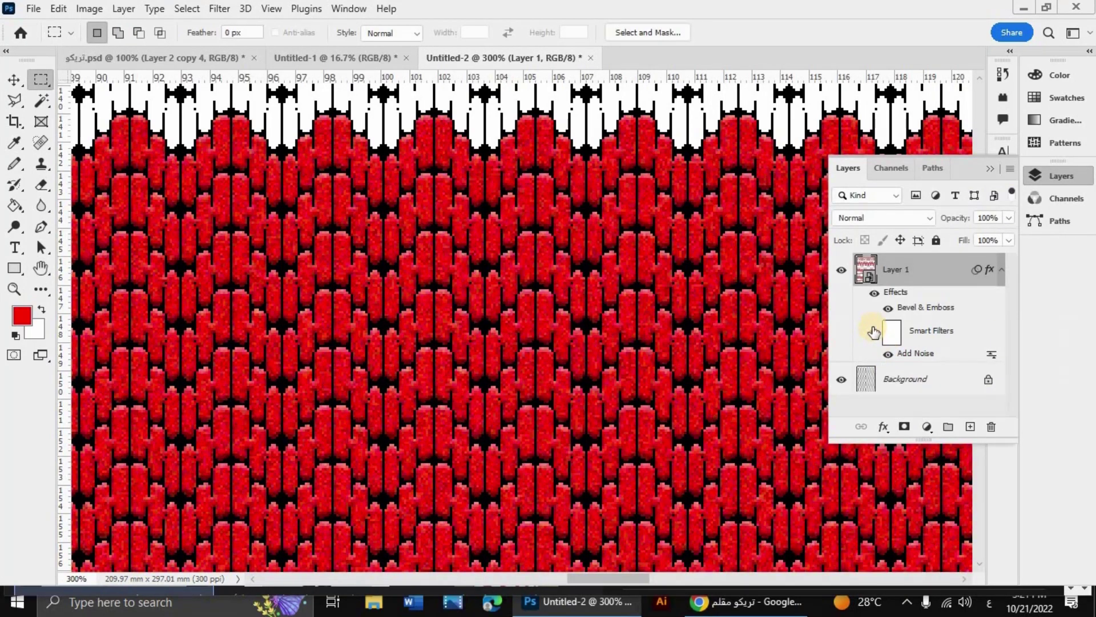
left_click(873, 294)
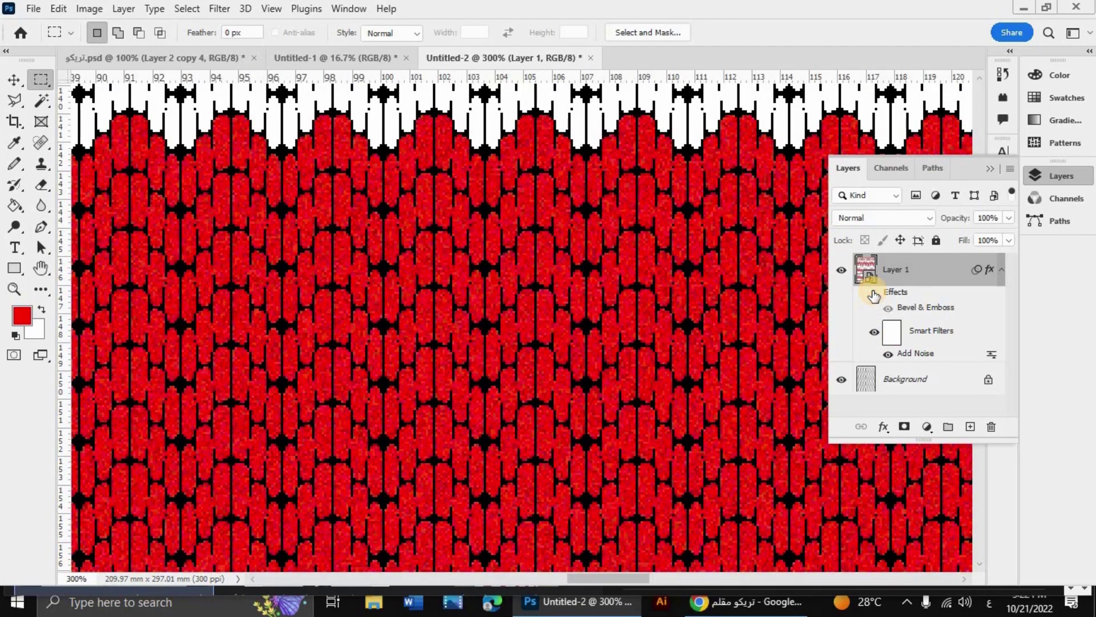
left_click(873, 293)
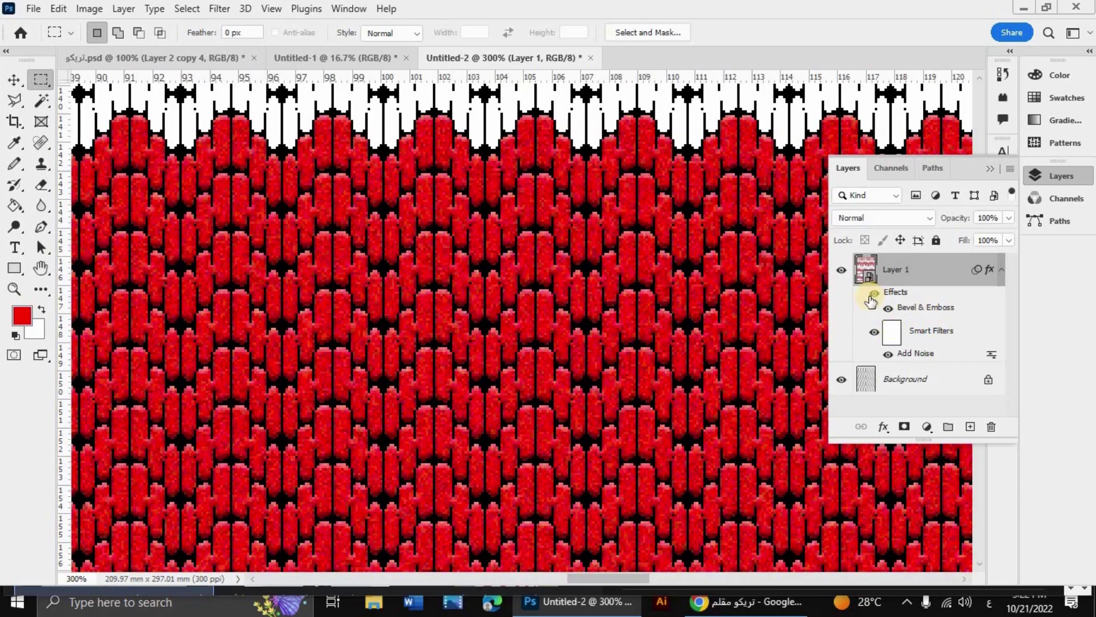
- Hide the Bevel & Emboss effect and Add Noise filter, zooming to compare the plain stitches
left_click(873, 330)
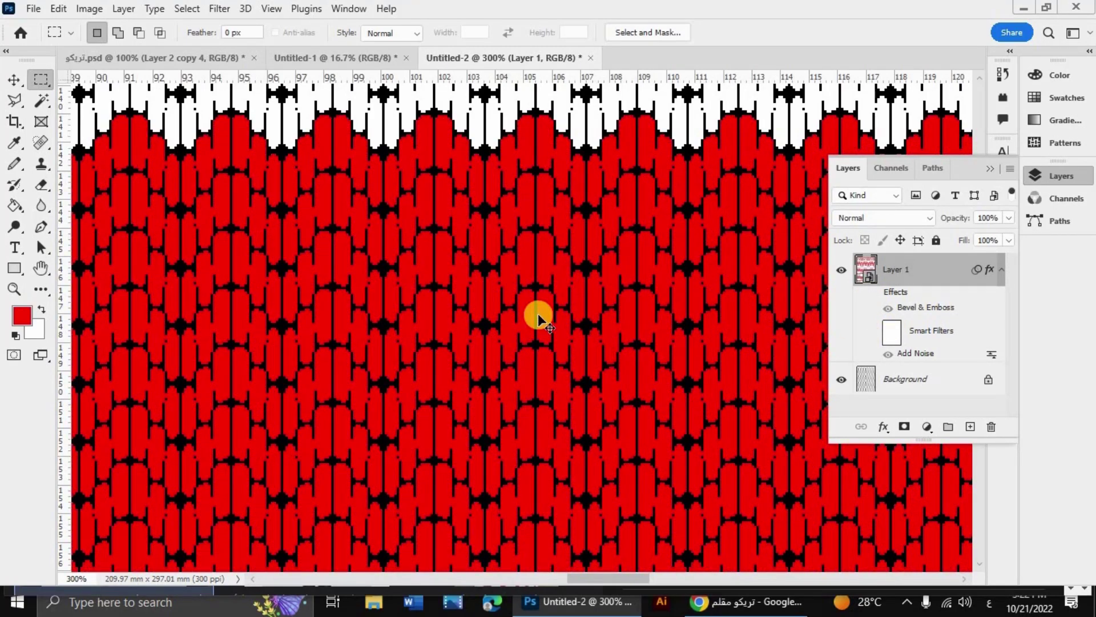
scroll(538, 316, "down", 2)
scroll(538, 315, "down", 1)
scroll(538, 315, "down", 1)
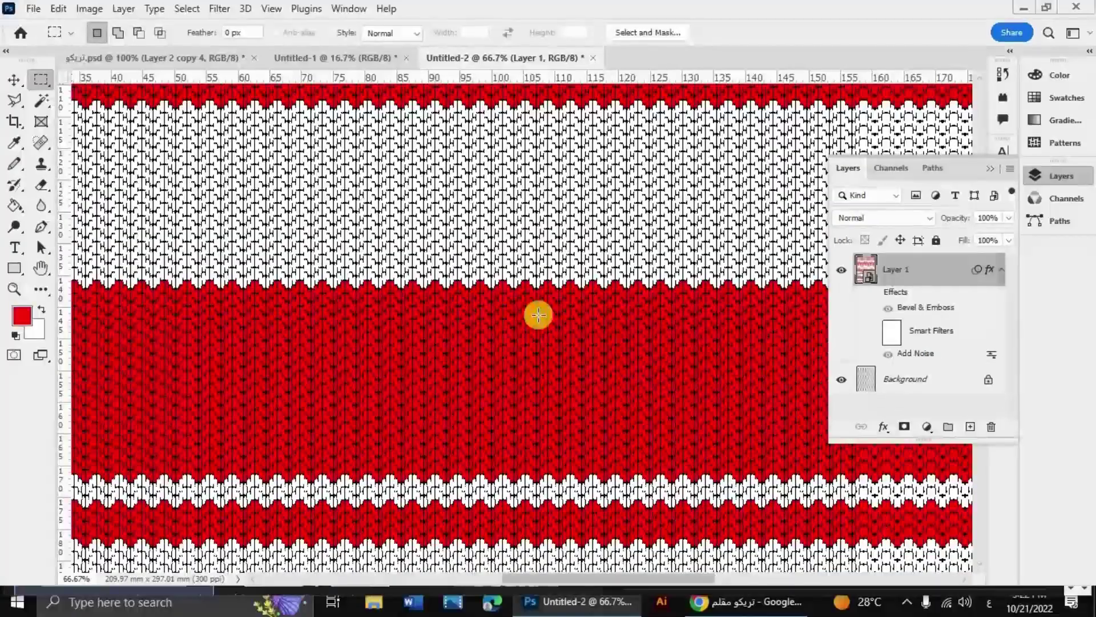
scroll(537, 314, "up", 1)
scroll(536, 314, "up", 2)
scroll(536, 314, "up", 1)
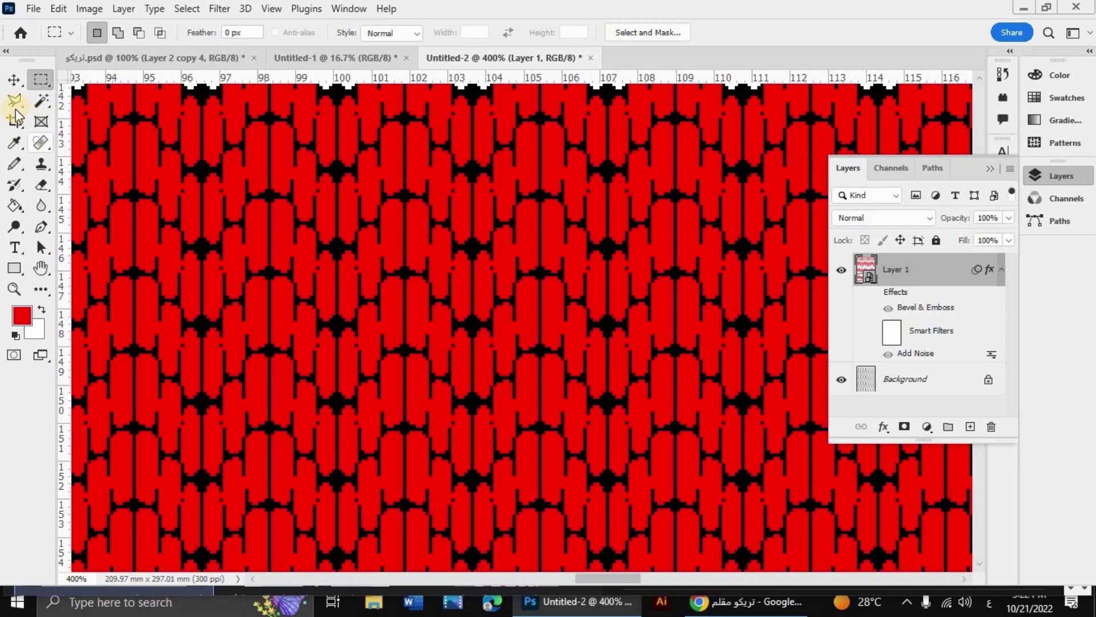
- Outline a couple of stitches near the canvas centre with the freehand Lasso, then deselect
left_click_drag(14, 100, 52, 109)
left_click(52, 106)
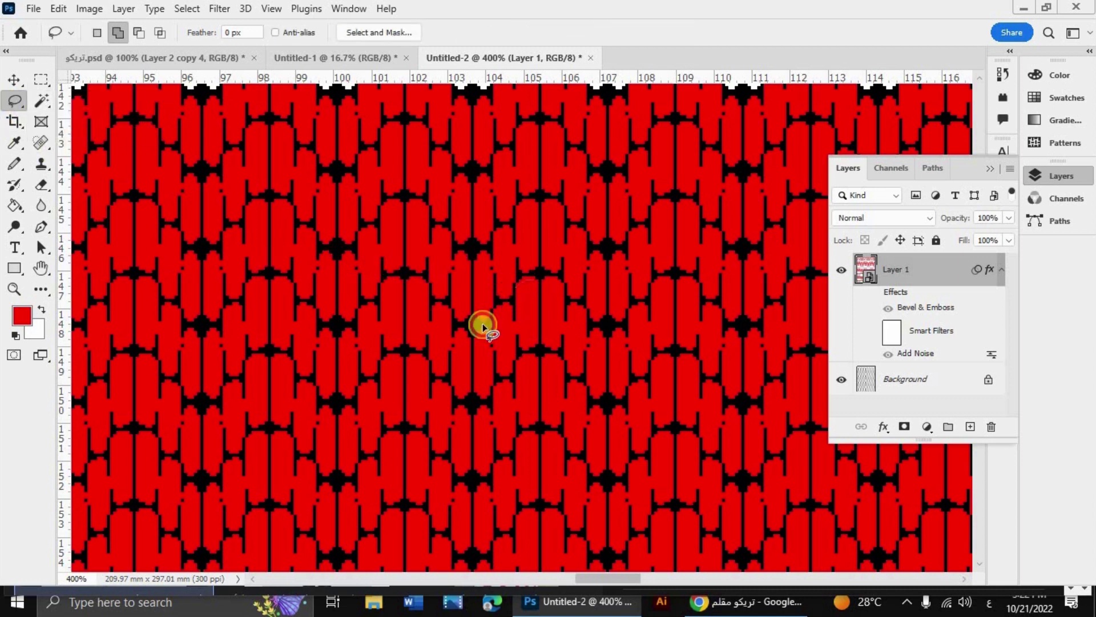
mouse_move(475, 360)
left_mouse_down()
mouse_move(541, 311)
mouse_move(530, 279)
mouse_move(607, 324)
mouse_move(597, 293)
left_mouse_up()
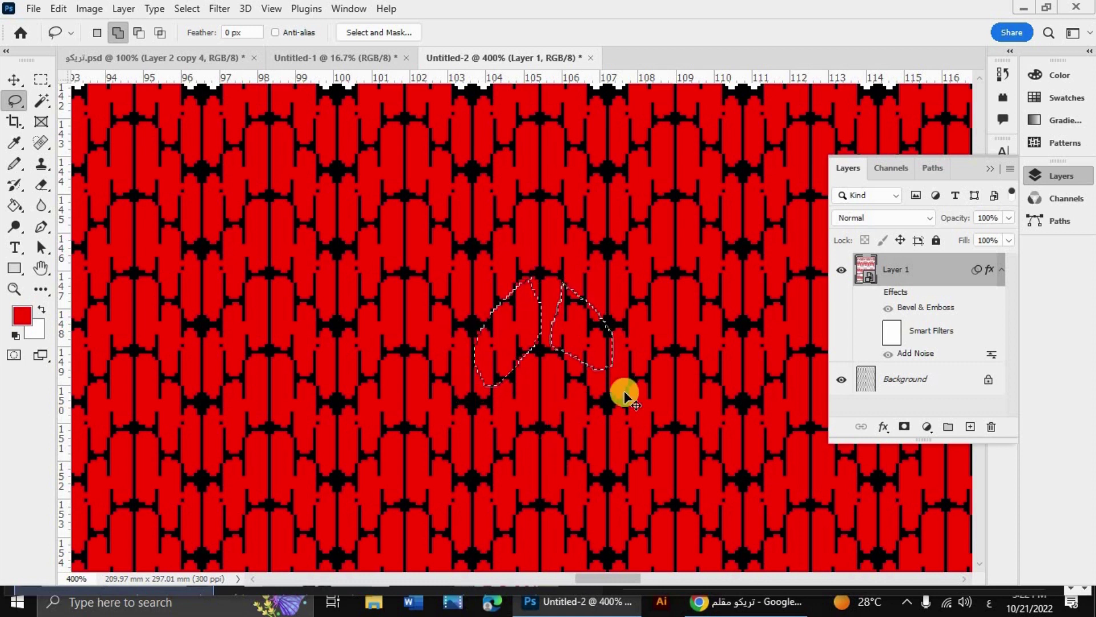
key("ctrl+d")
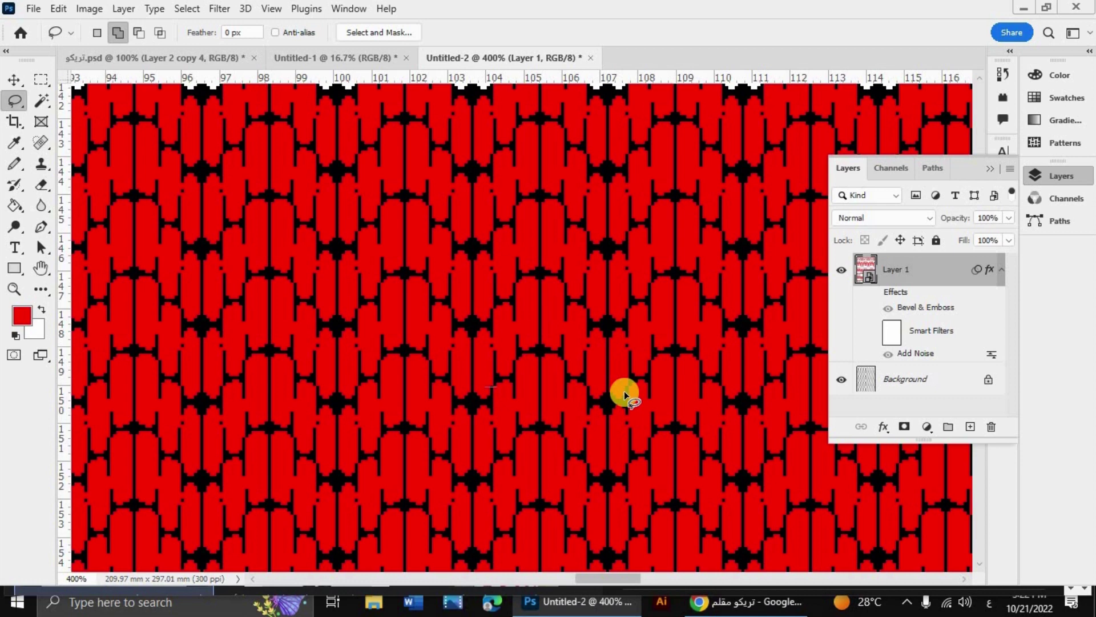
- Zoom out to 100% and show the Bevel & Emboss effect and Add Noise filter again
key("ctrl+minus")
key("ctrl+minus")
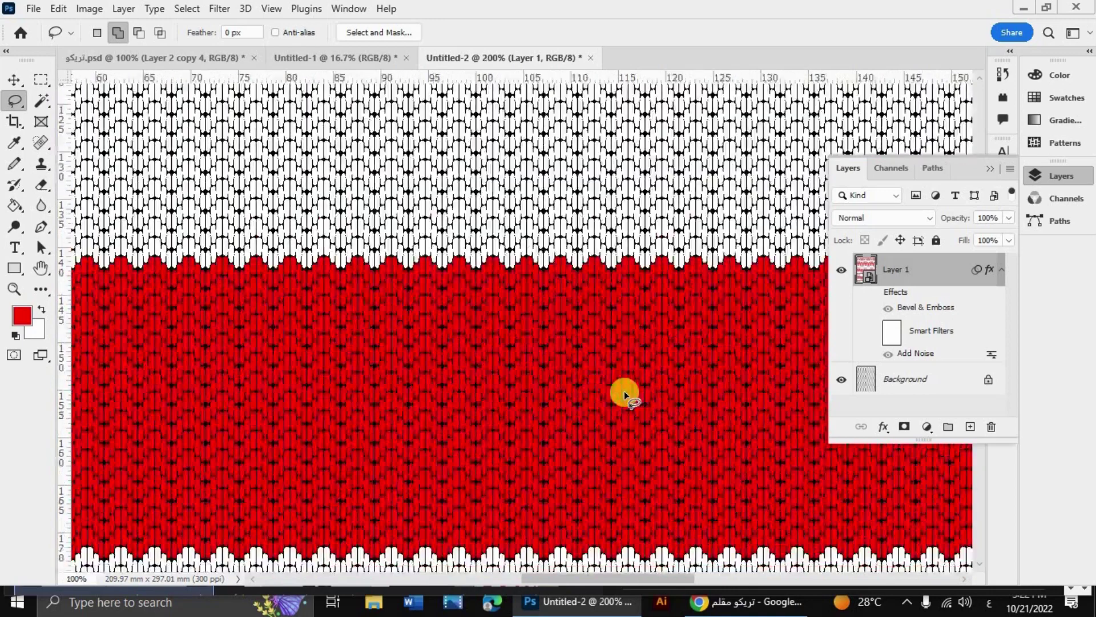
key("ctrl+minus")
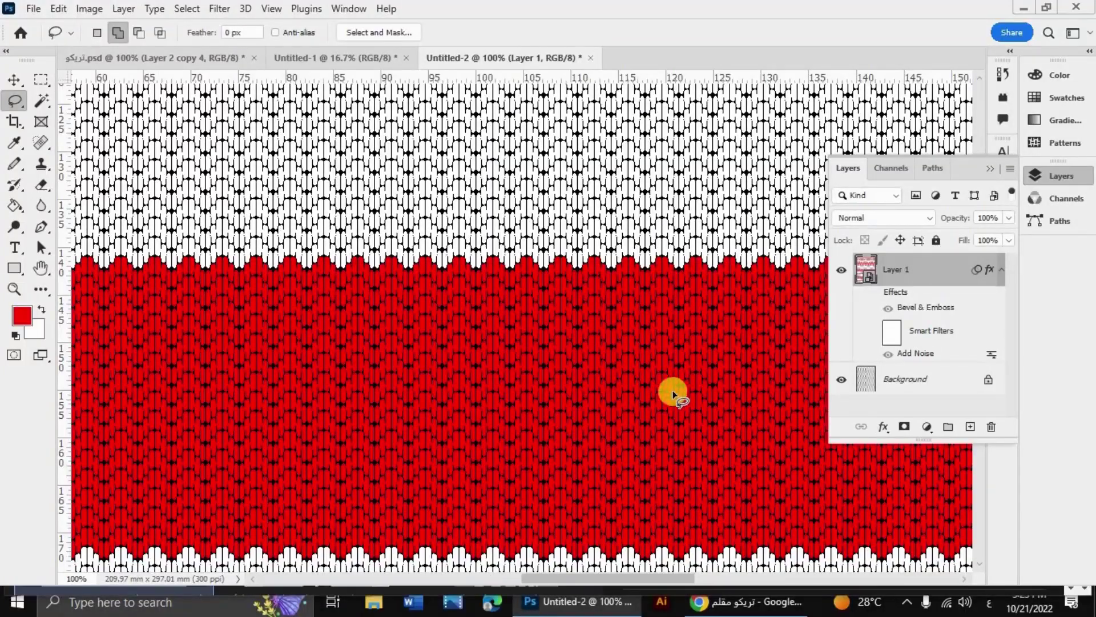
left_click(874, 292)
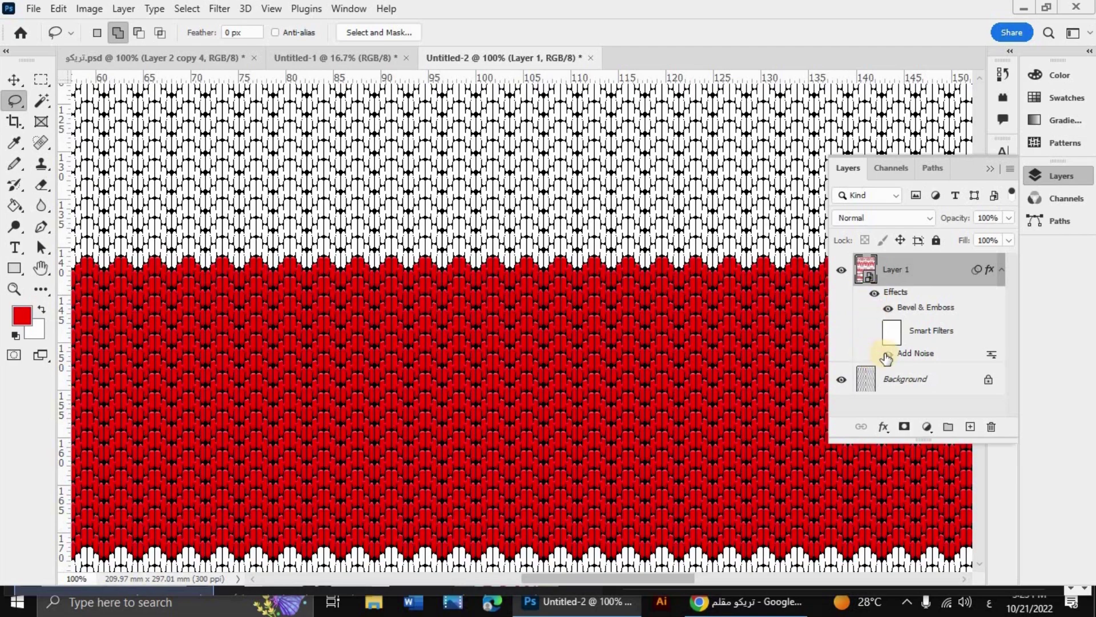
left_click(879, 354)
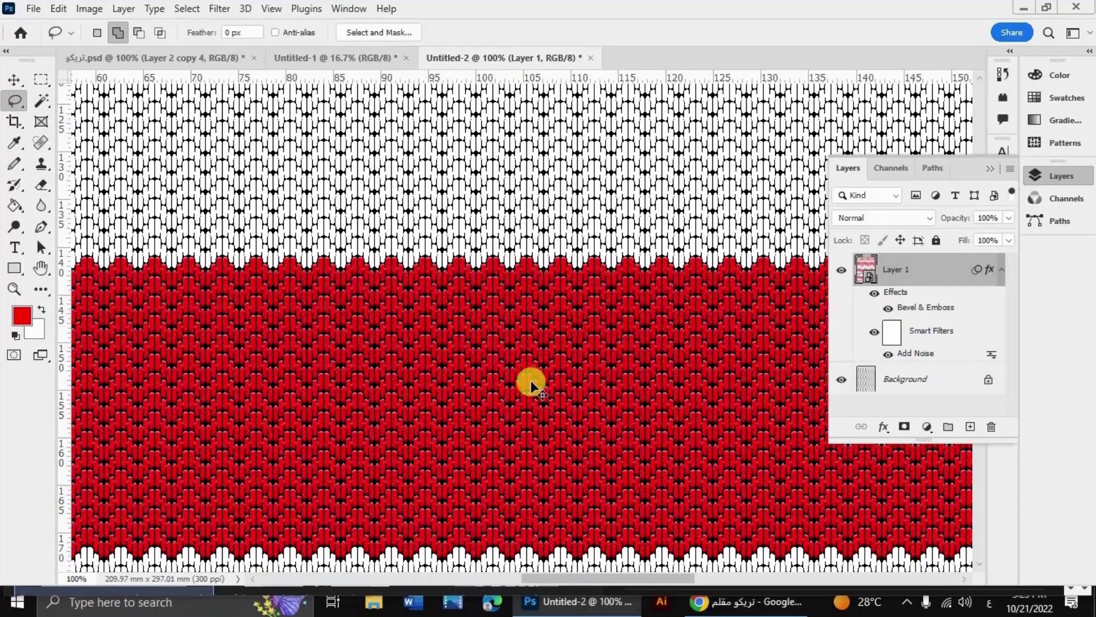
scroll(530, 386, "down", 3)
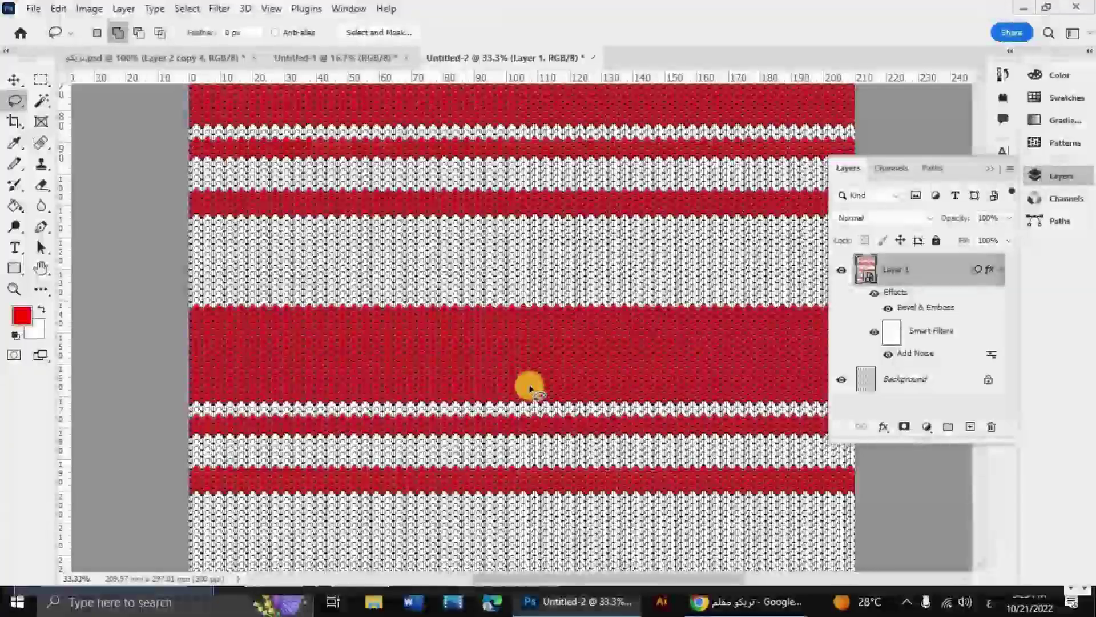